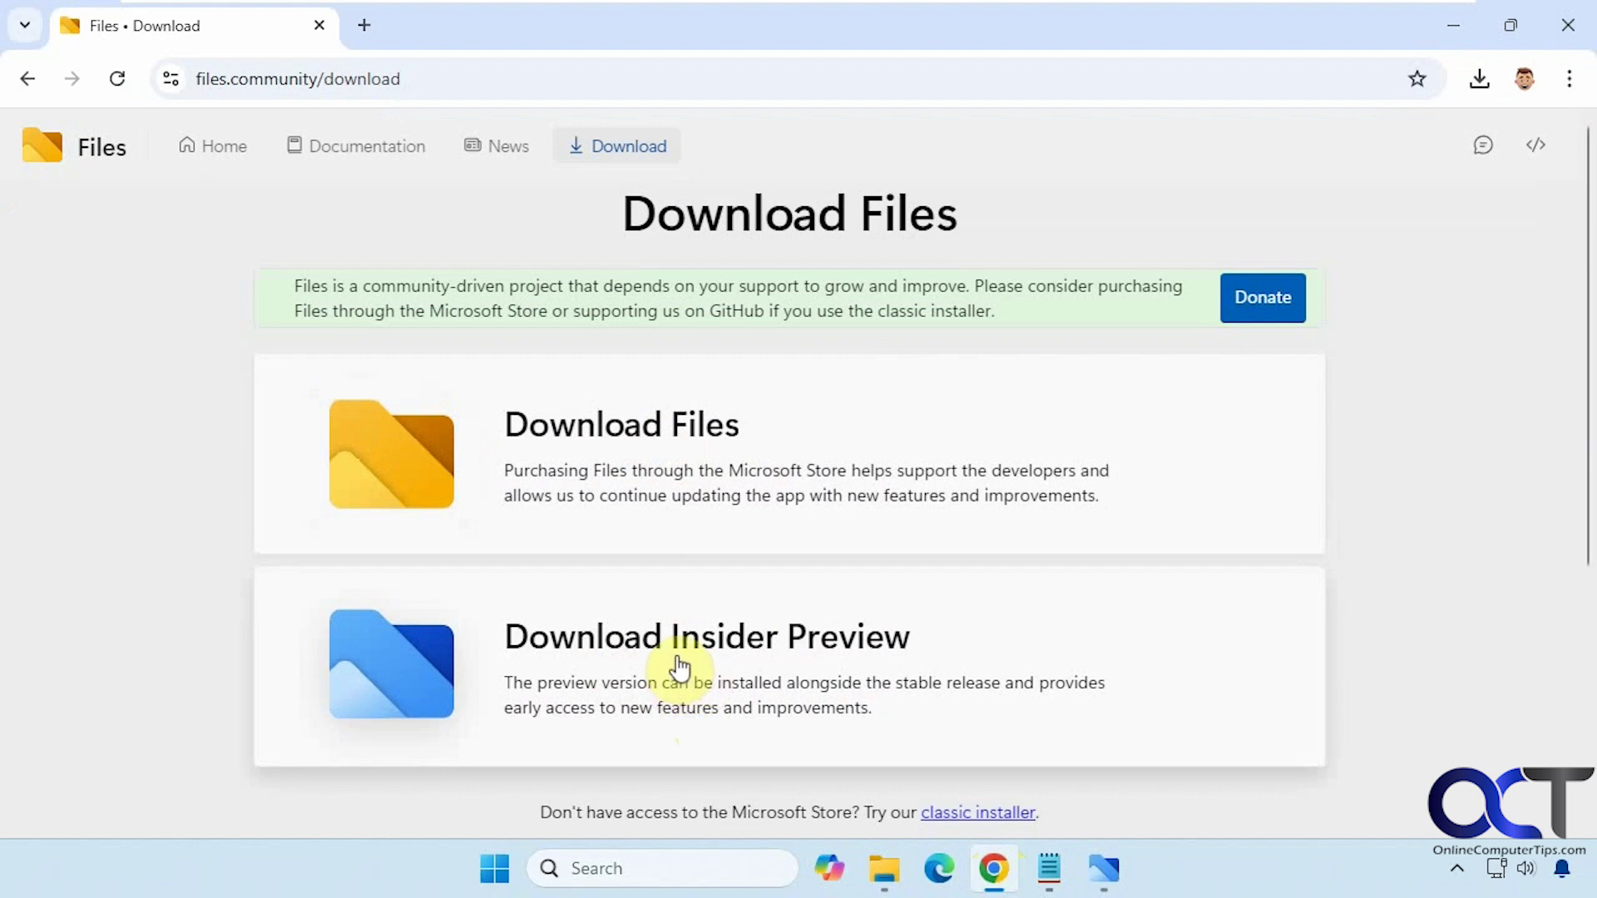
# Minimize Chrome on the Files download page and bring up File Explorer's Home view.
pyautogui.click(1456, 26)
pyautogui.click(882, 865)
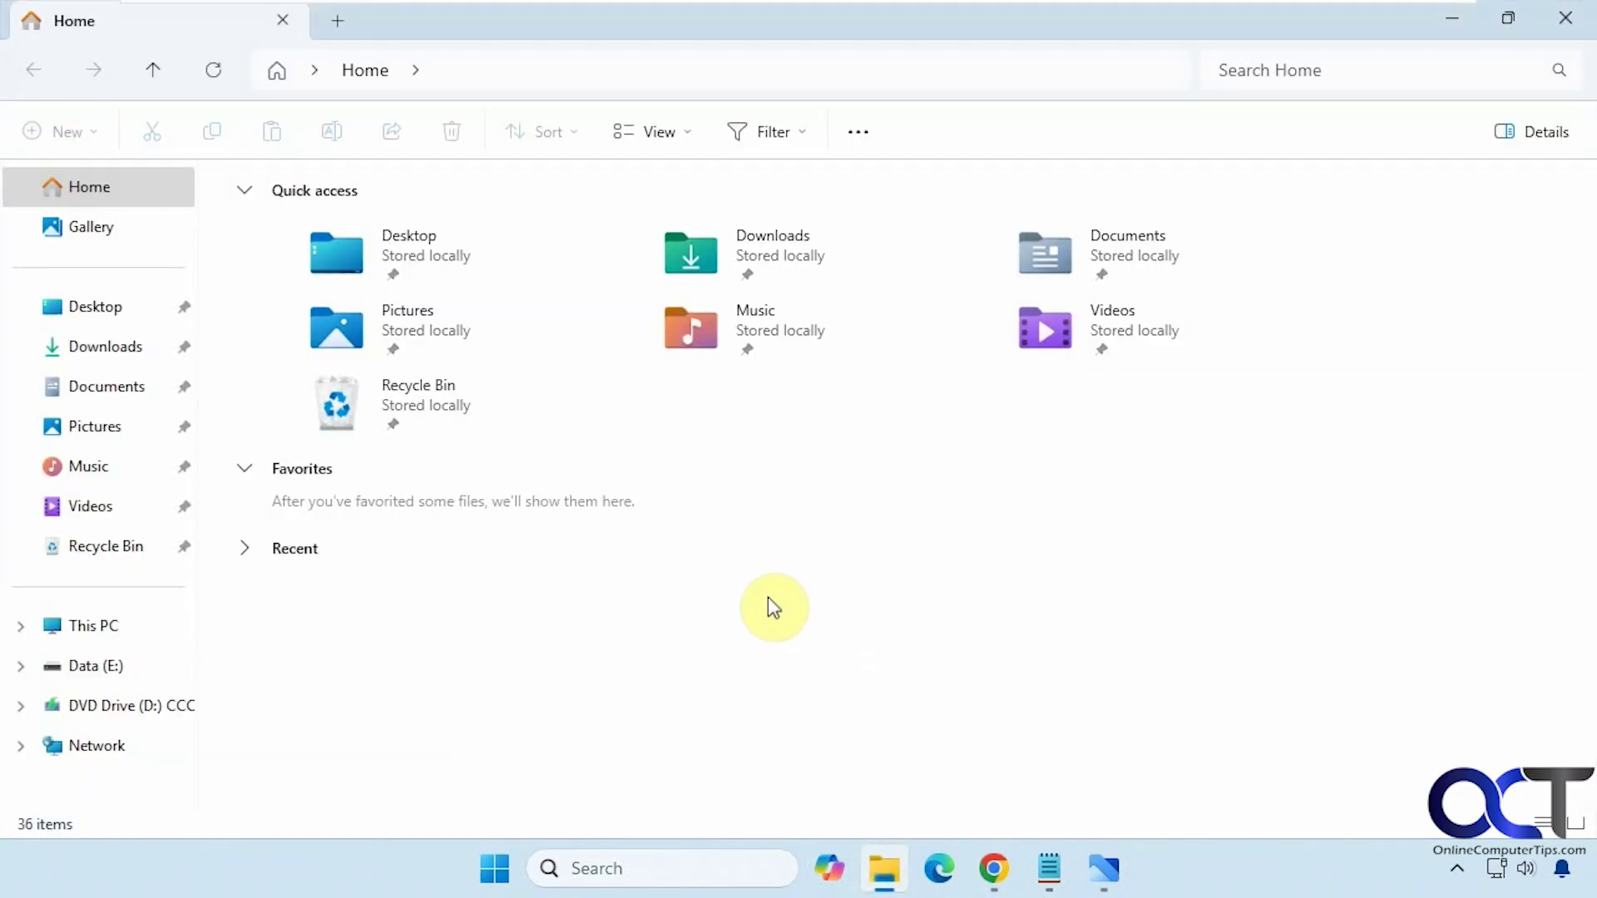
# In File Explorer's Documents, check the OneNote Notebooks and appdata.hive context menus and Details pane, then switch to Files.
pyautogui.click(107, 386)
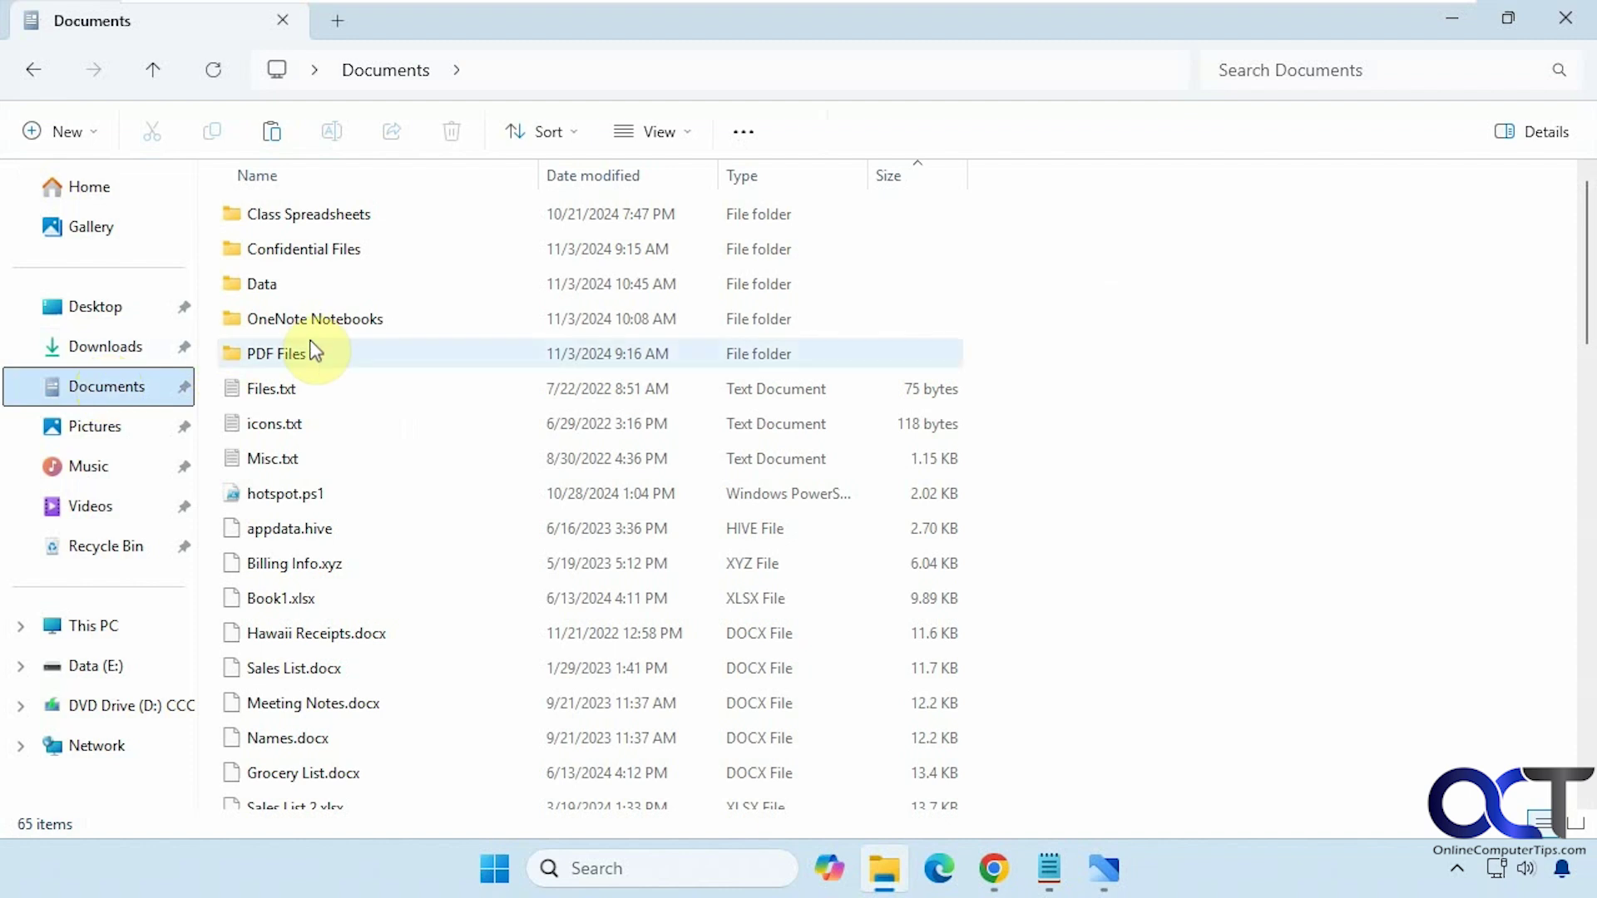
pyautogui.rightClick(327, 313)
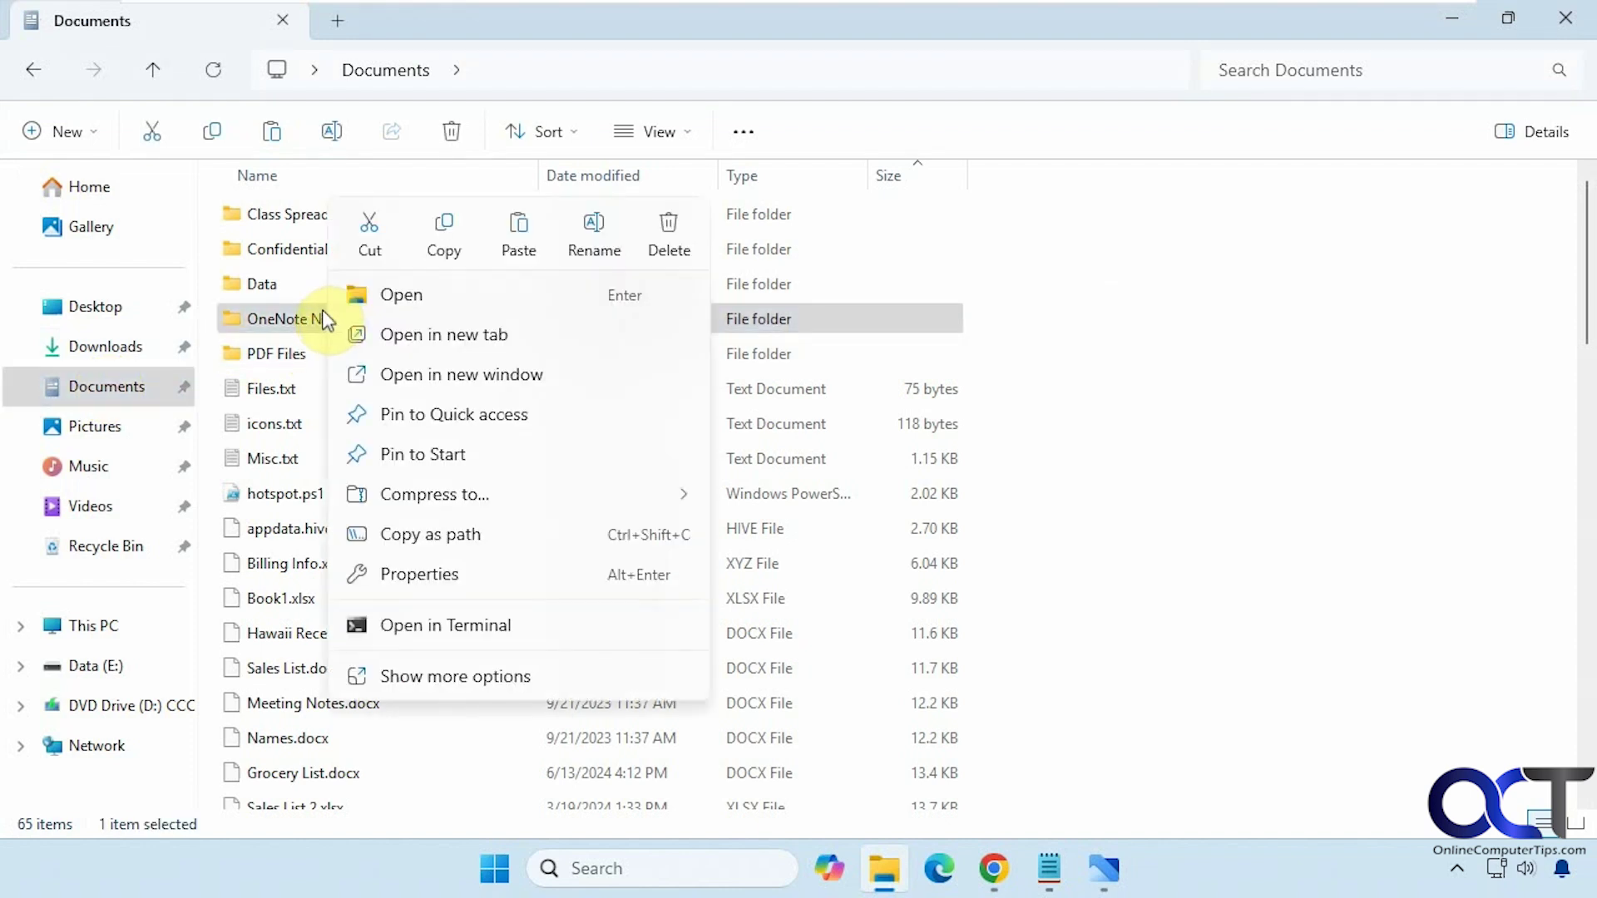
pyautogui.rightClick(257, 524)
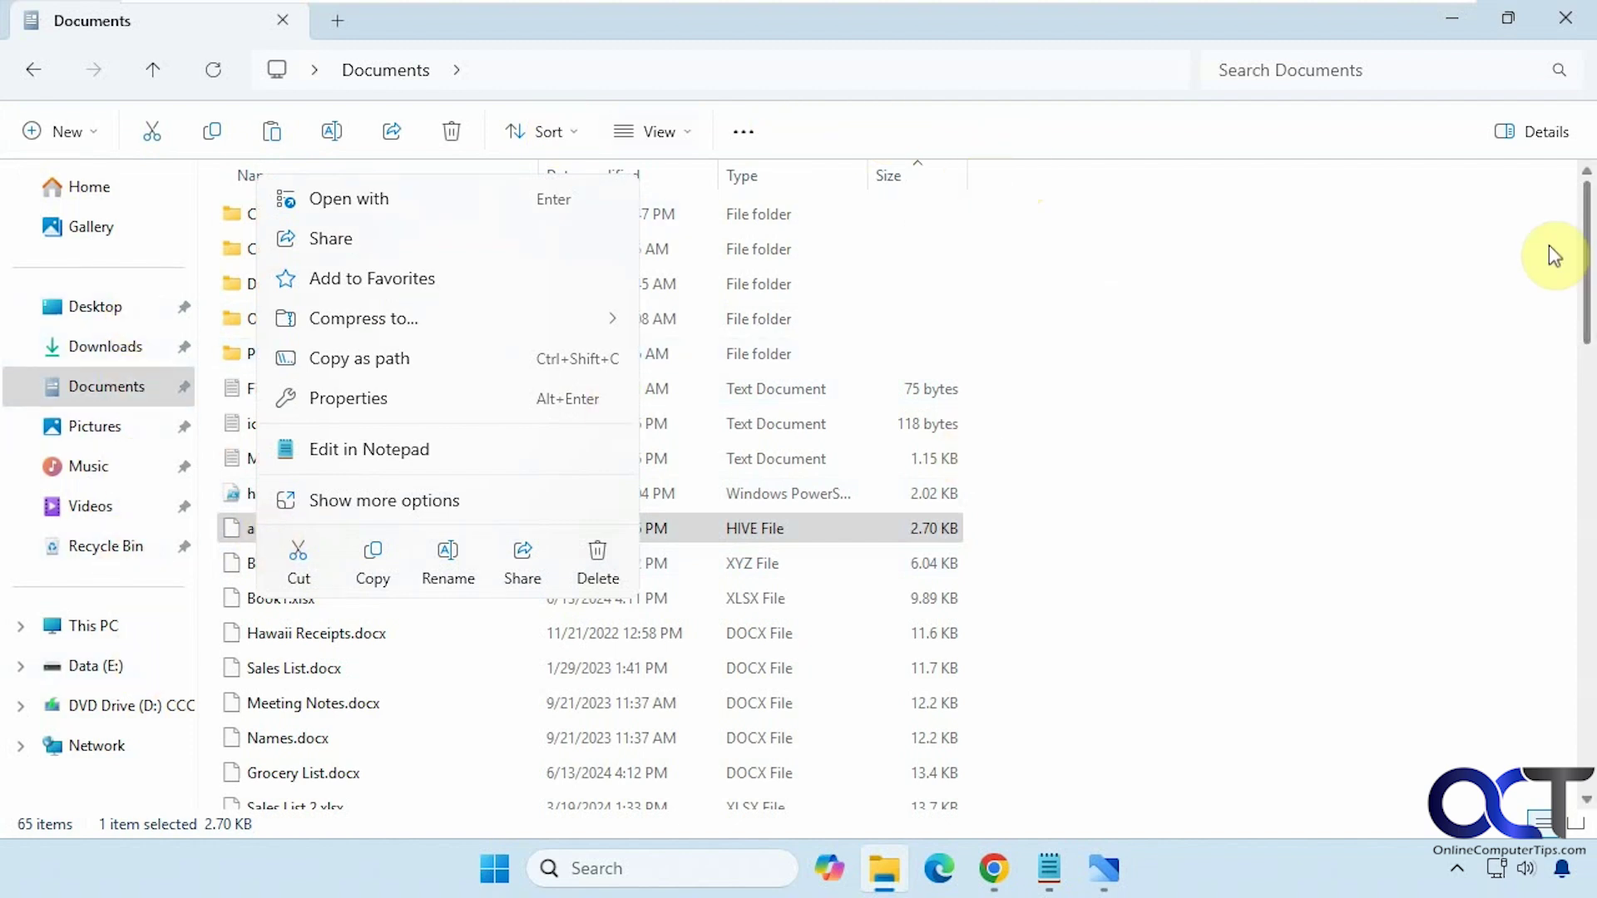
pyautogui.click(1125, 176)
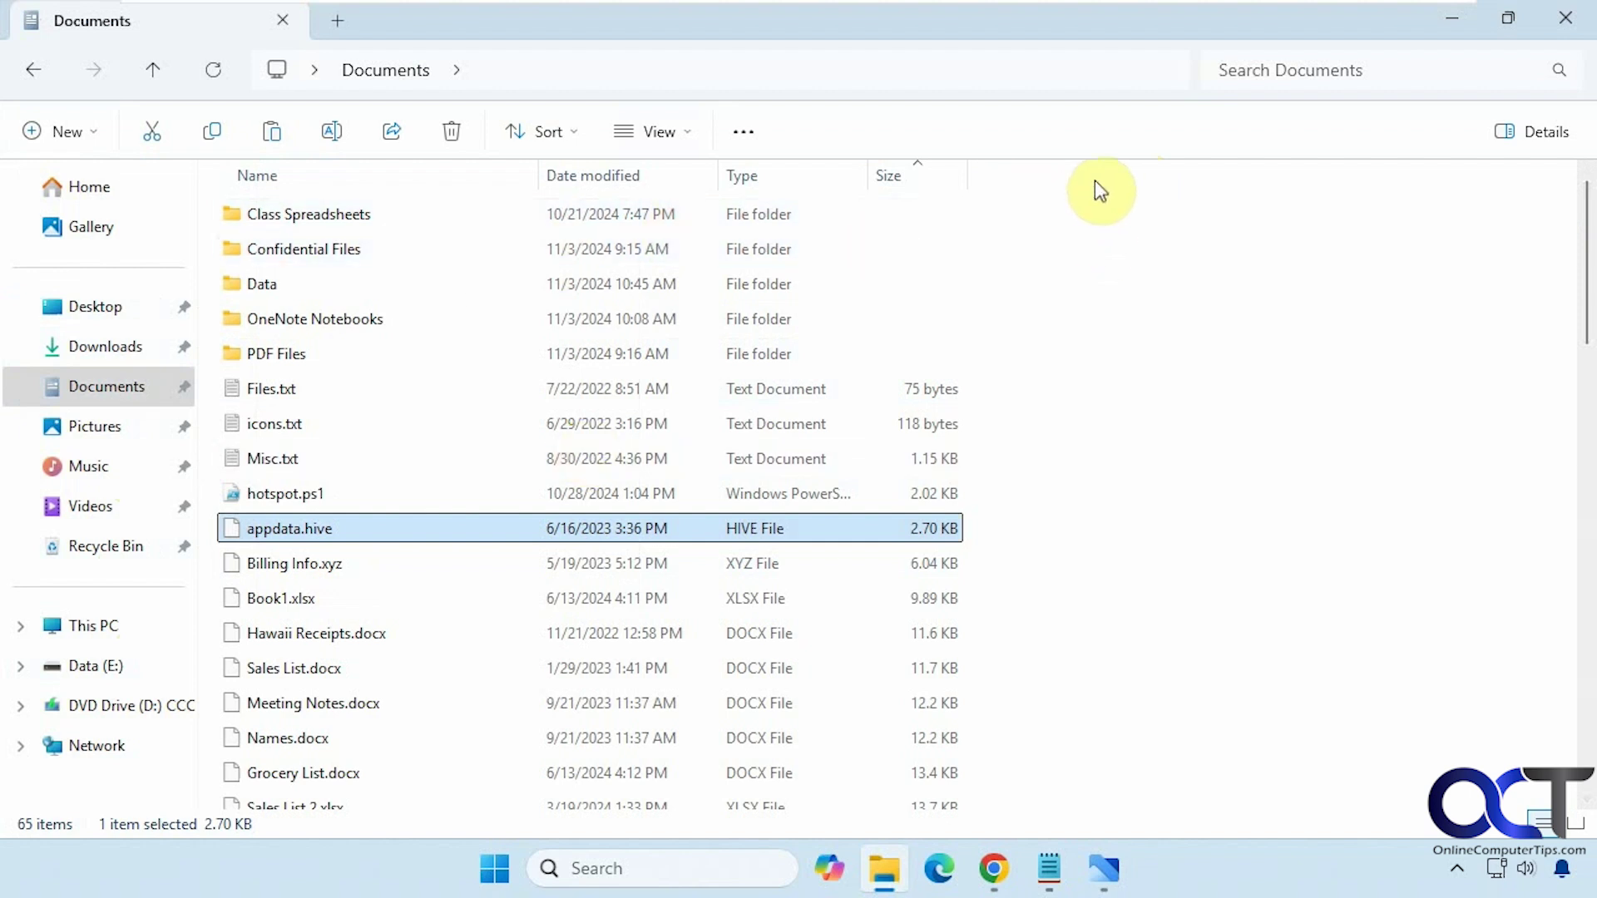
pyautogui.click(1540, 135)
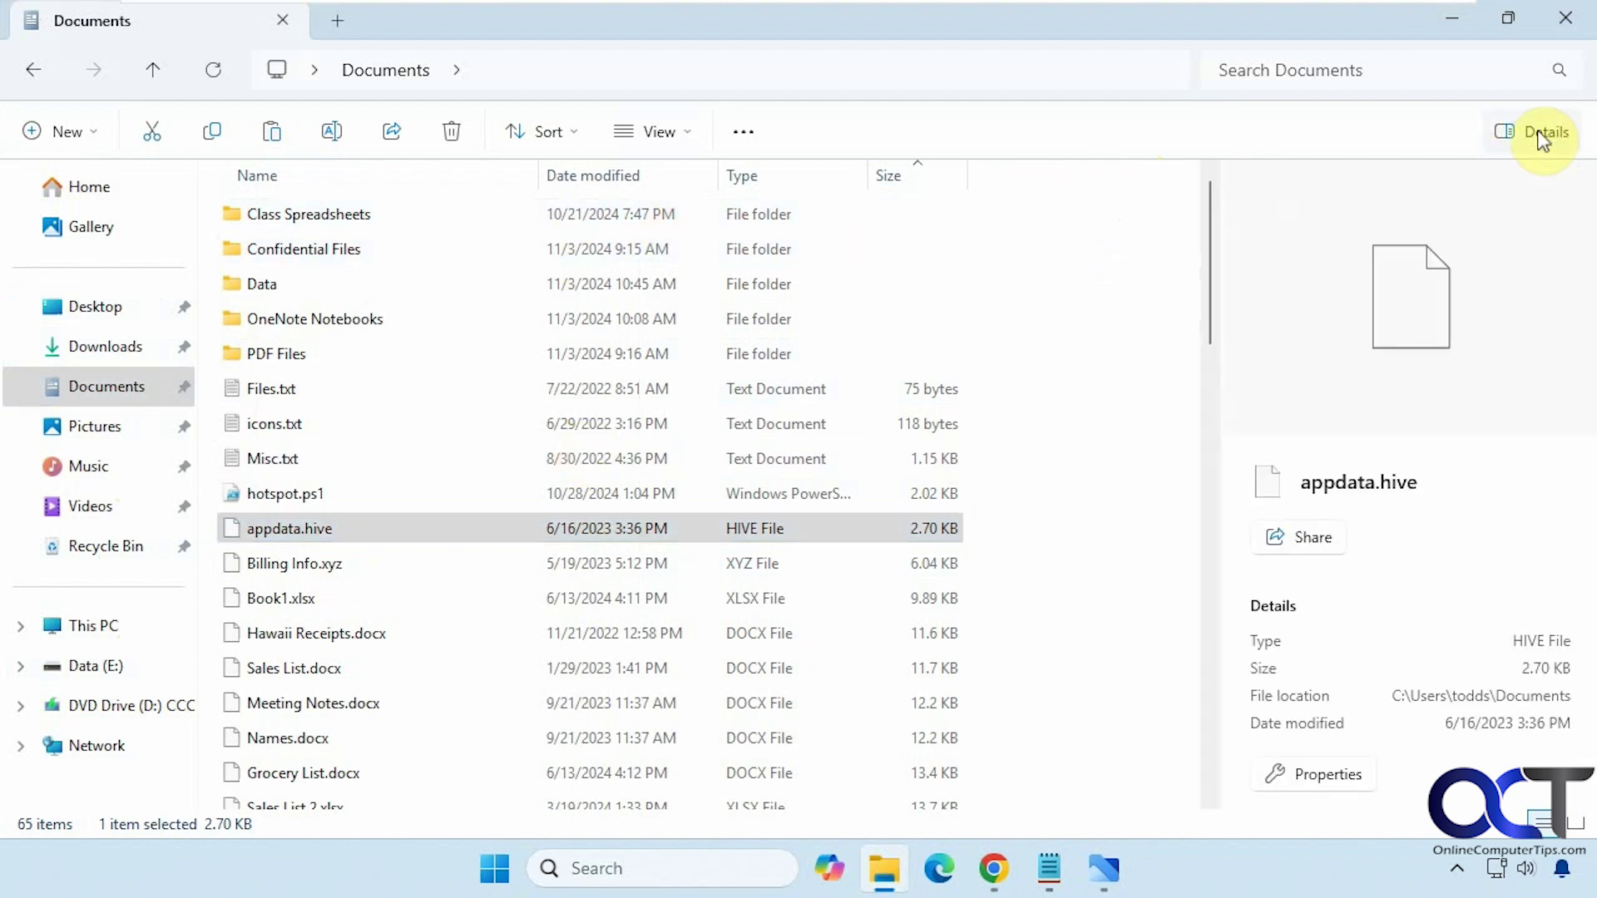
pyautogui.click(1541, 134)
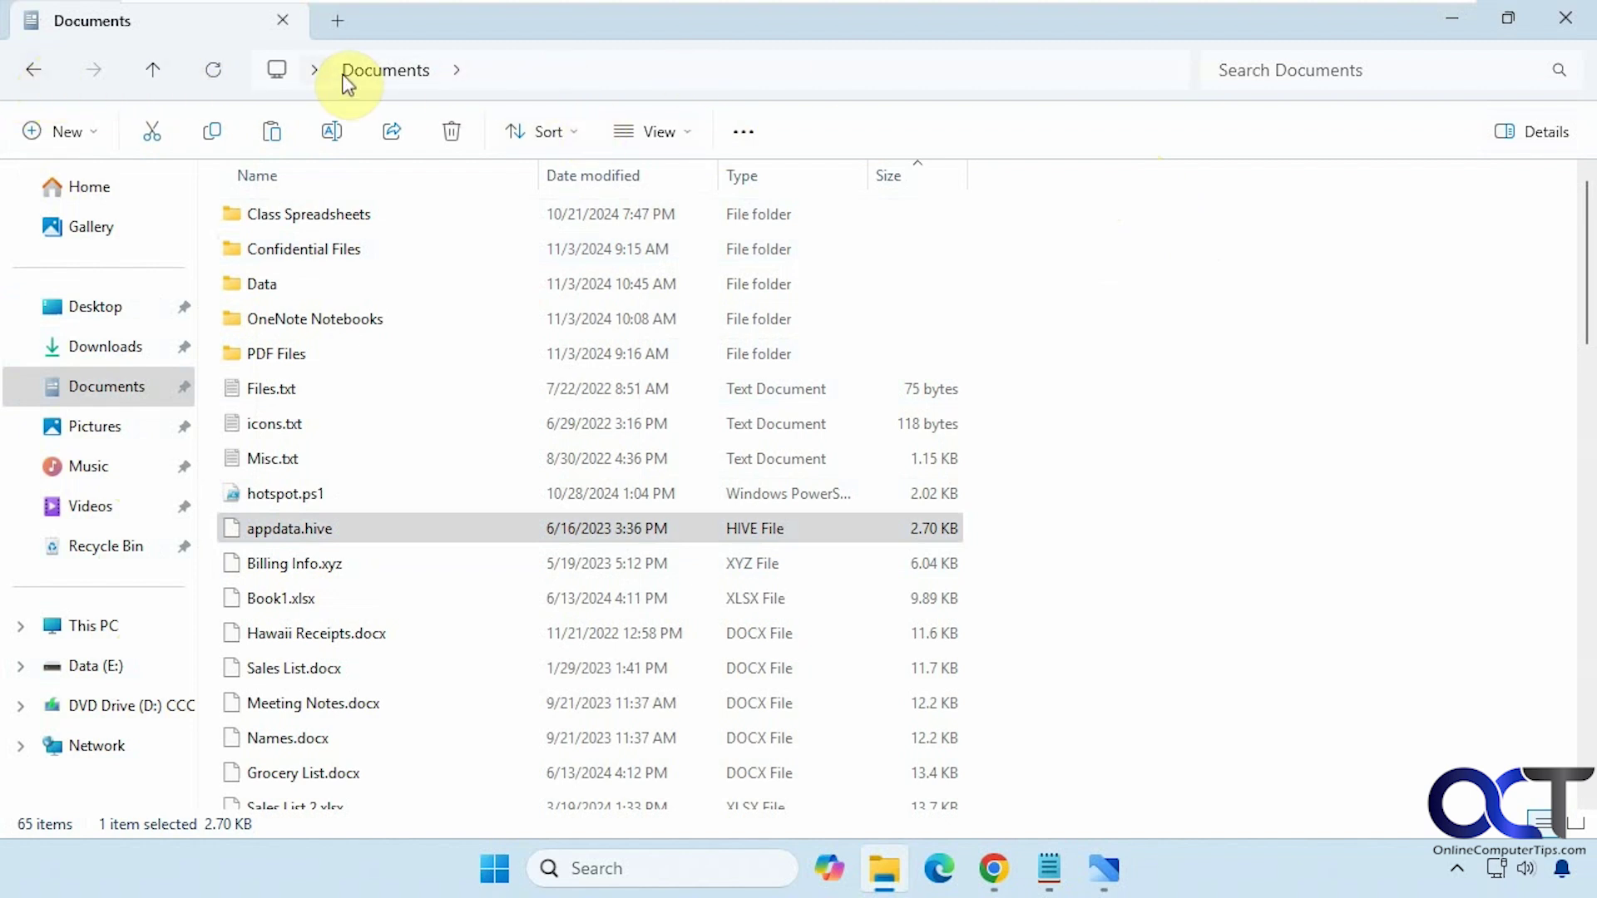
pyautogui.click(1104, 868)
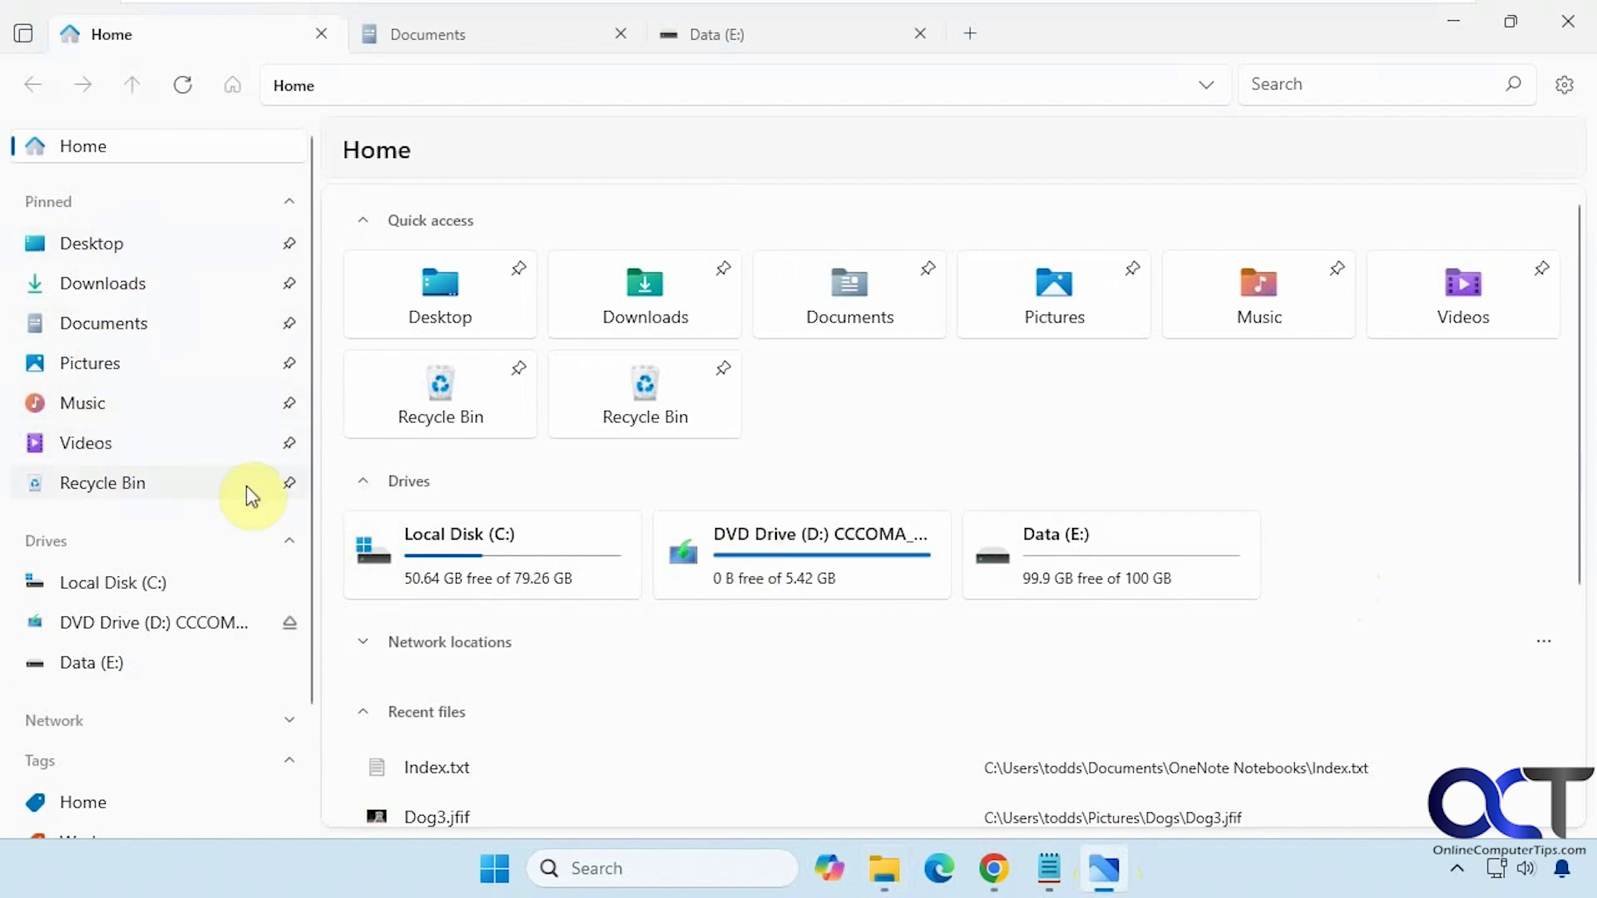
# Open Videos and view its Show more options menu, then open Documents in the current tab.
pyautogui.click(288, 442)
pyautogui.rightClick(287, 441)
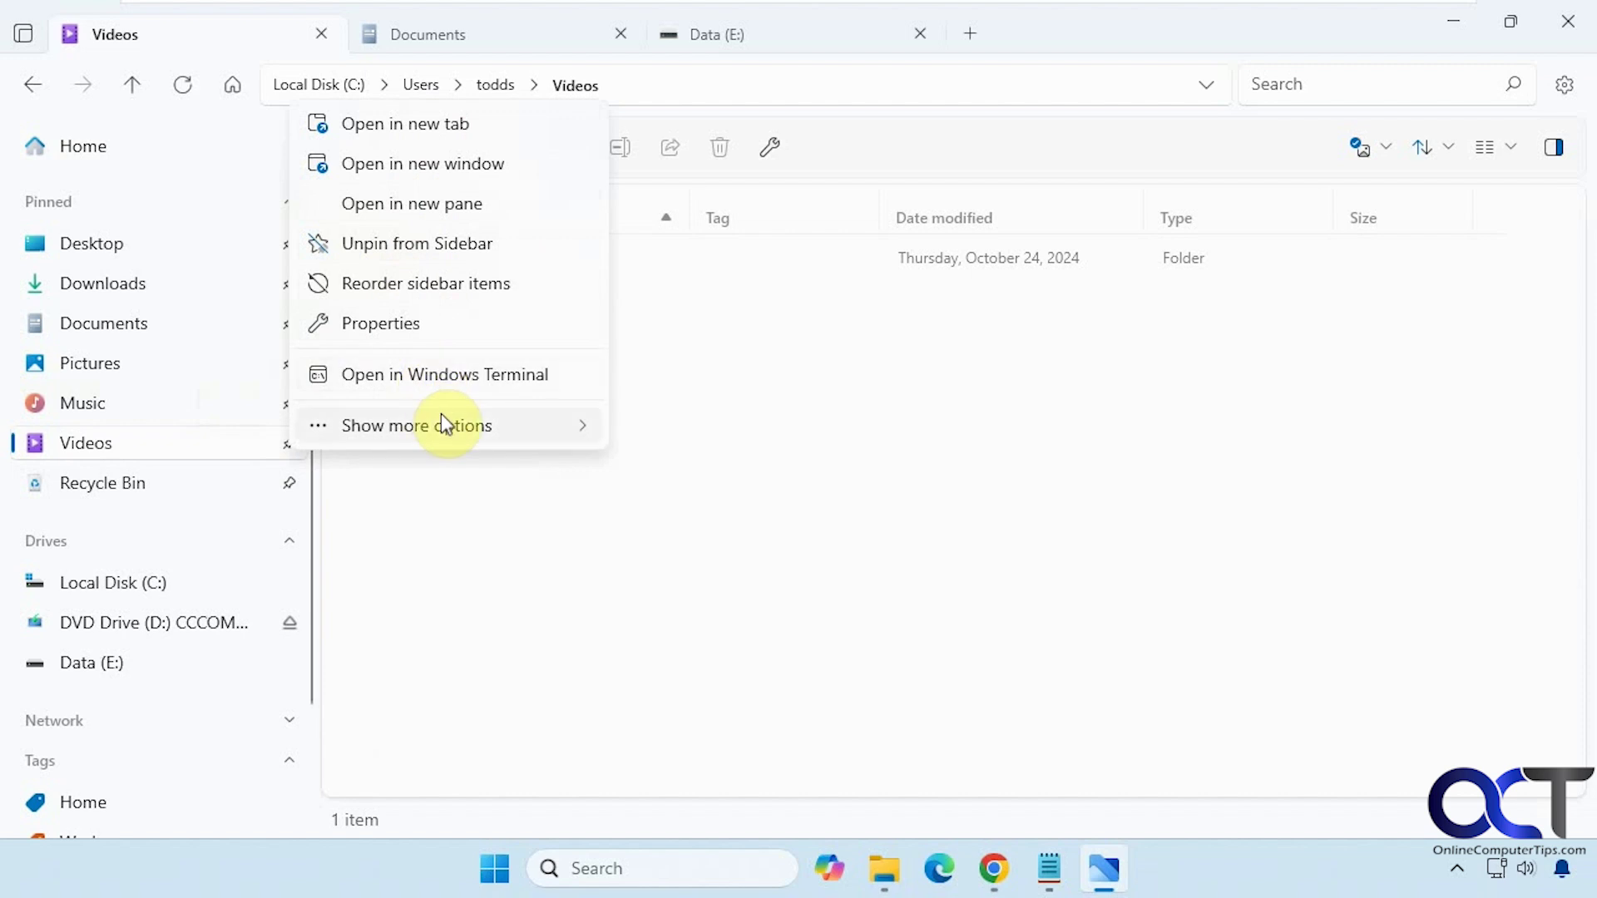
pyautogui.moveTo(445, 425)
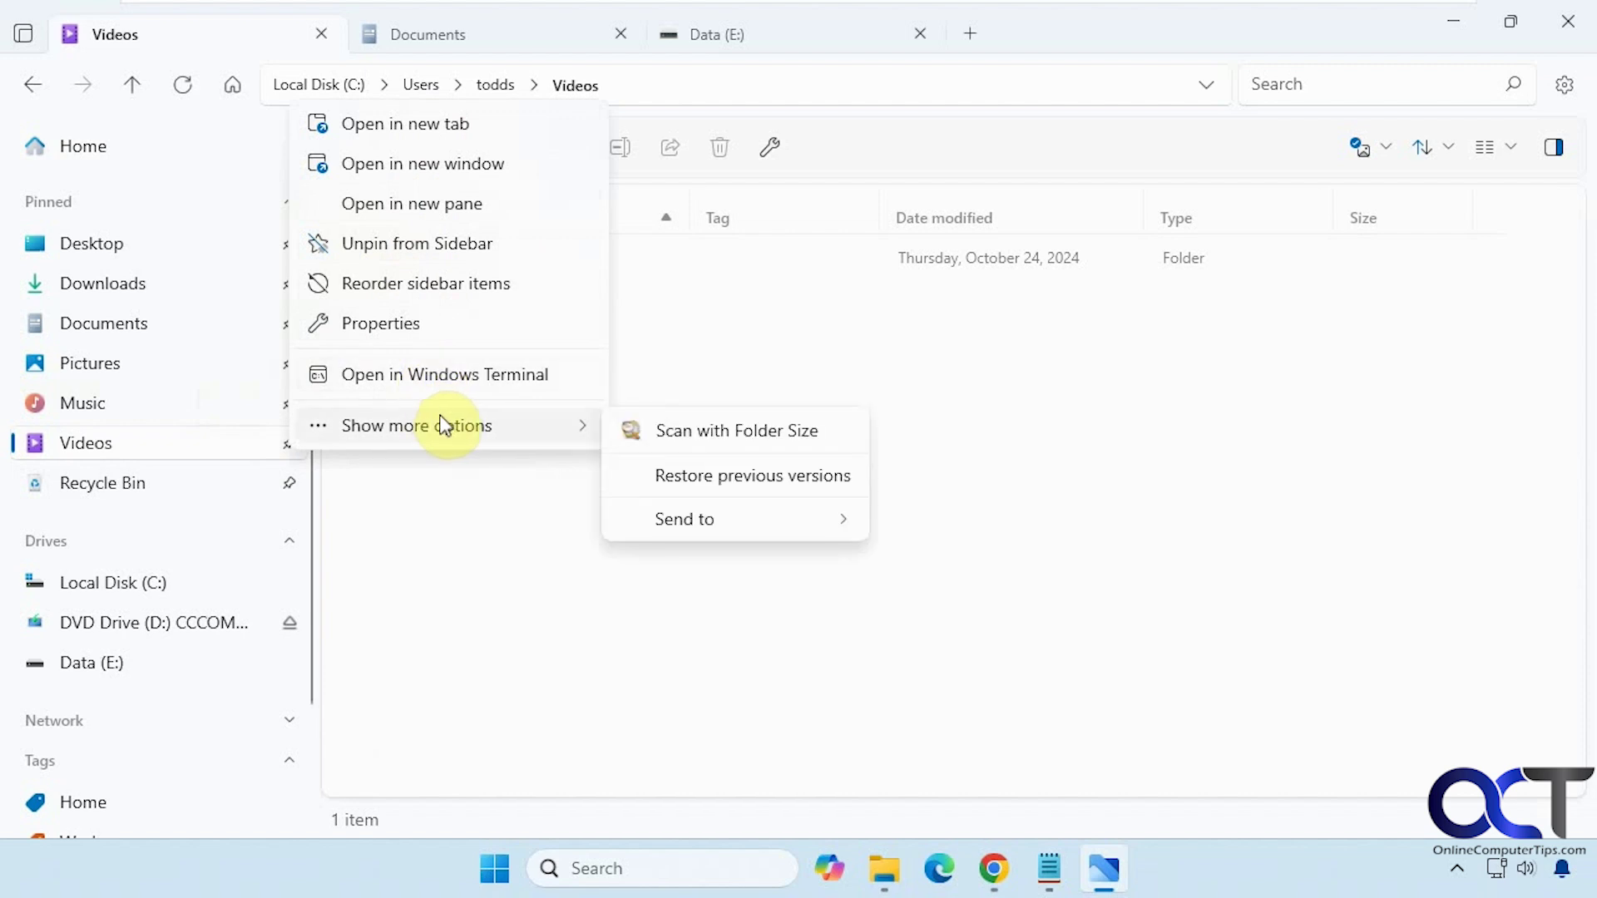
pyautogui.click(488, 521)
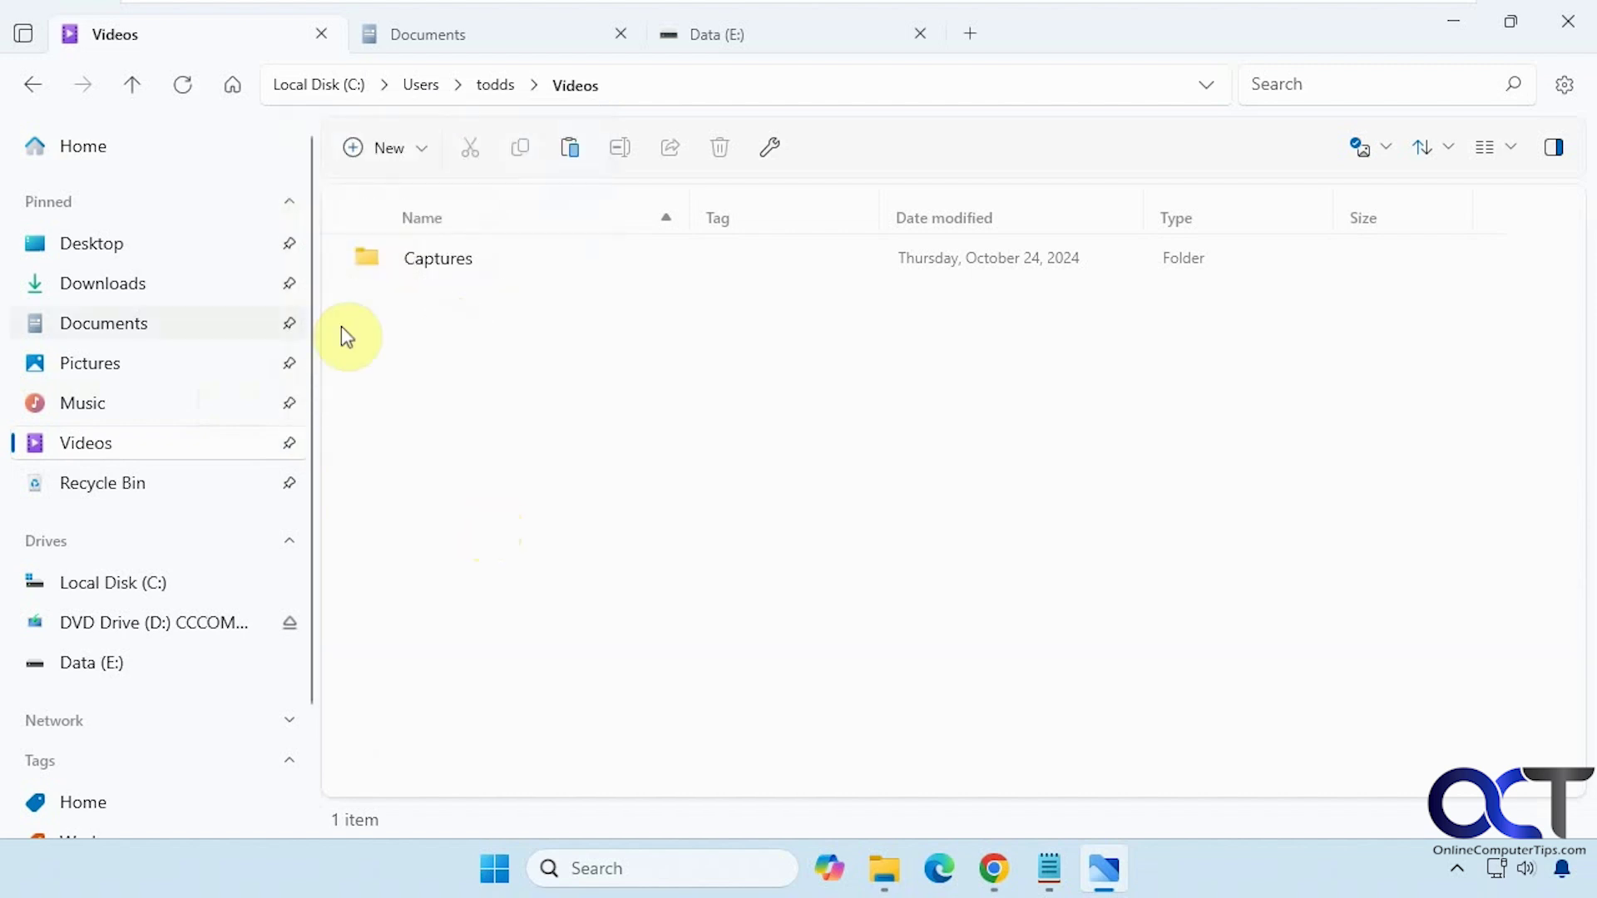
pyautogui.click(131, 325)
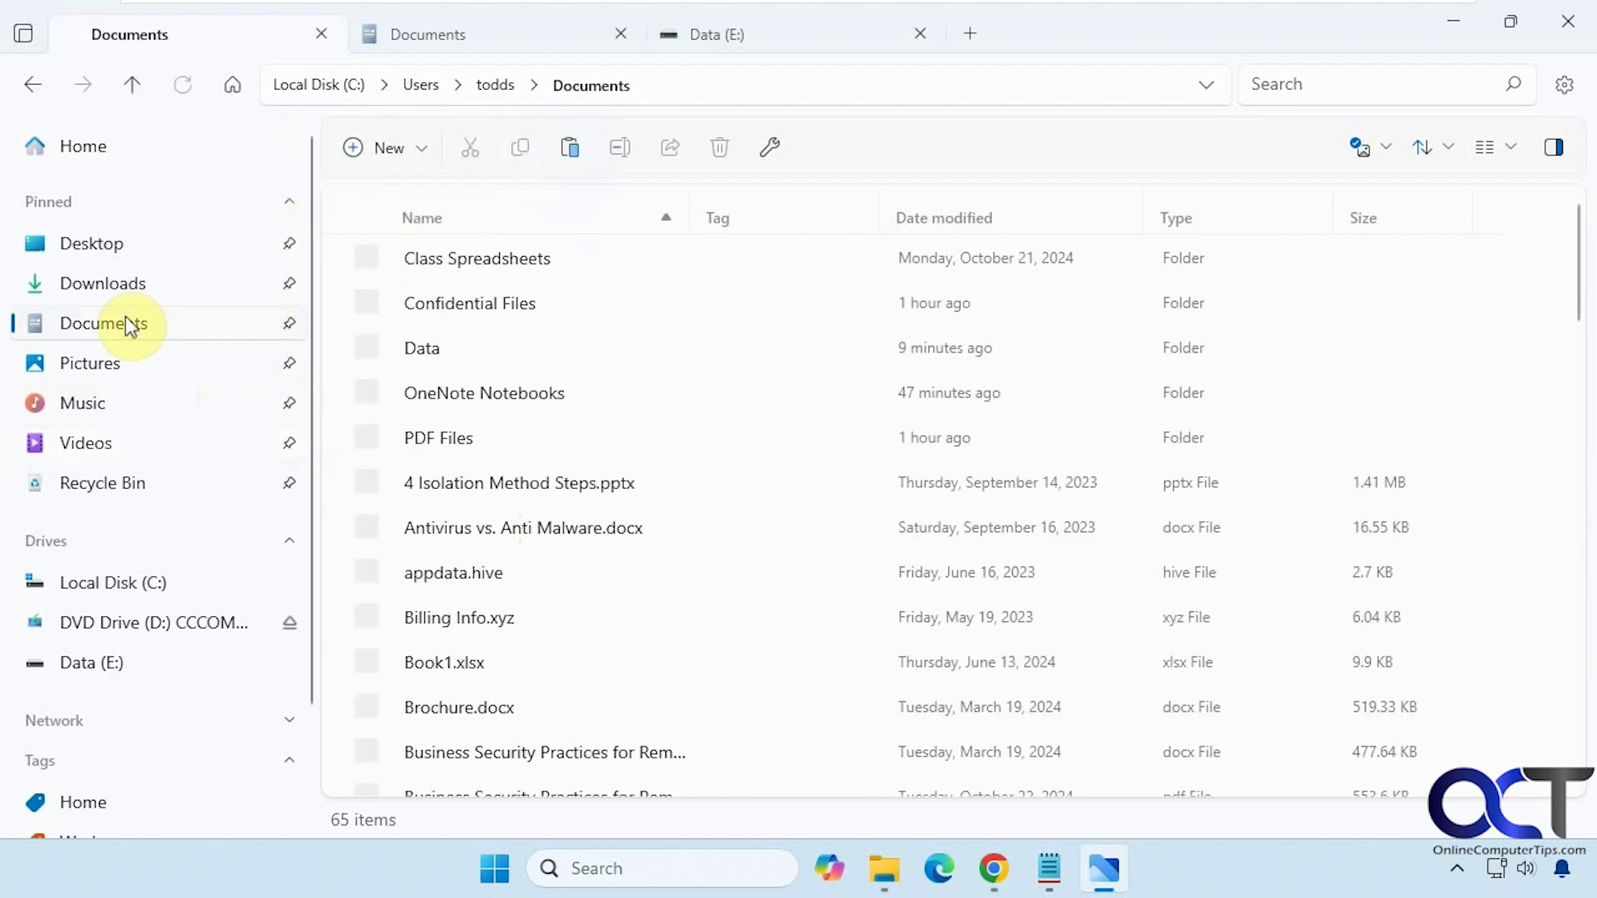
pyautogui.click(508, 489)
pyautogui.click(422, 158)
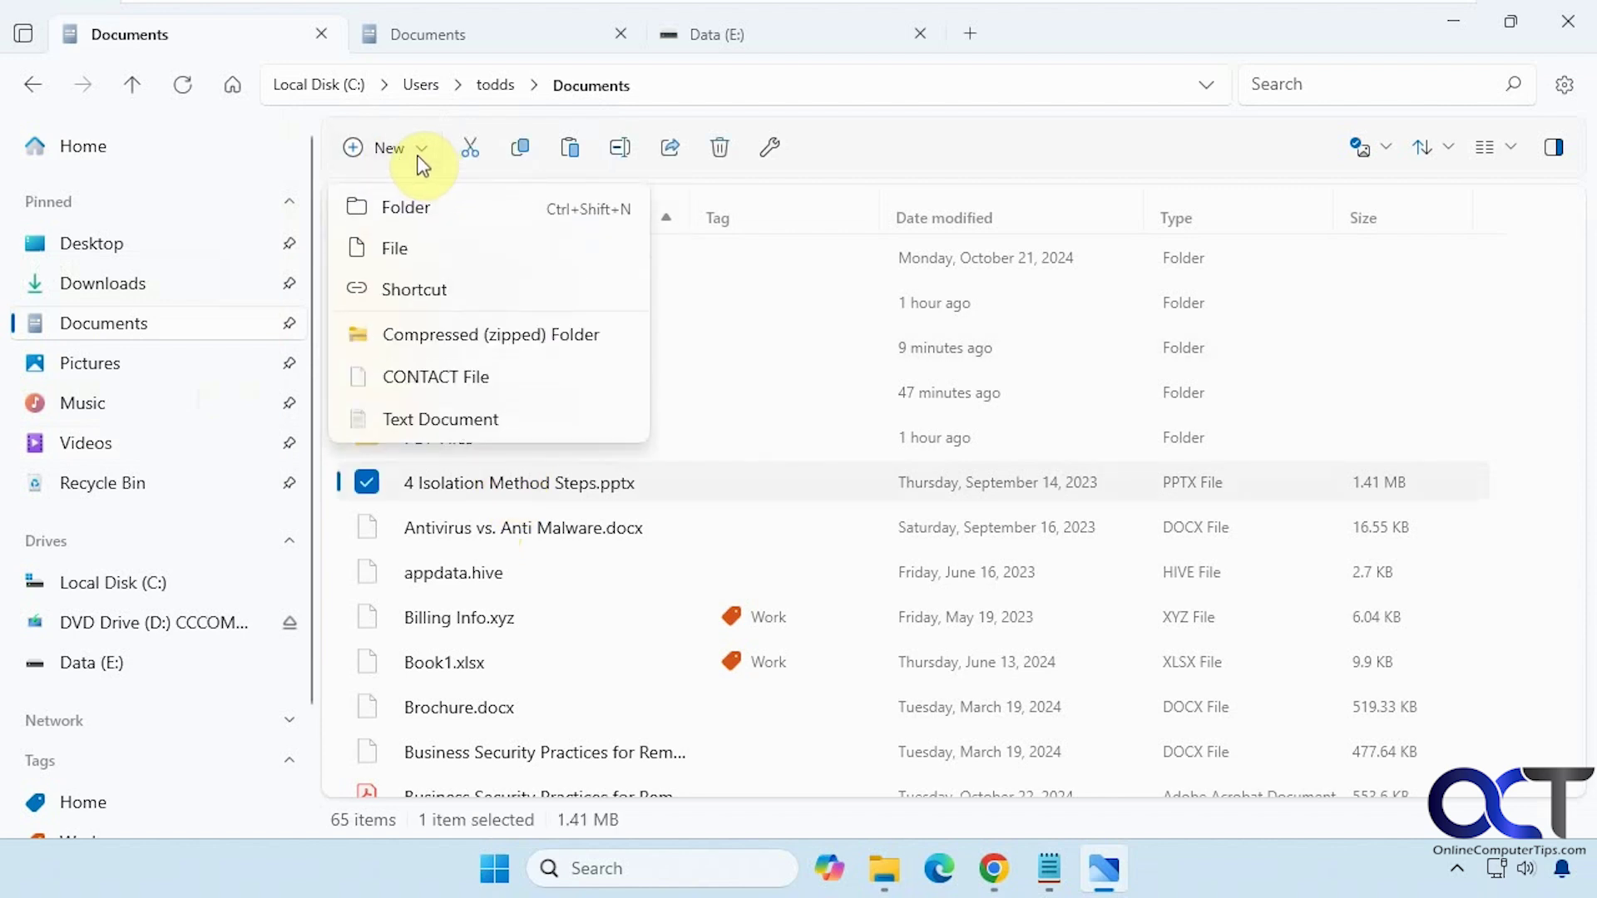
pyautogui.click(422, 158)
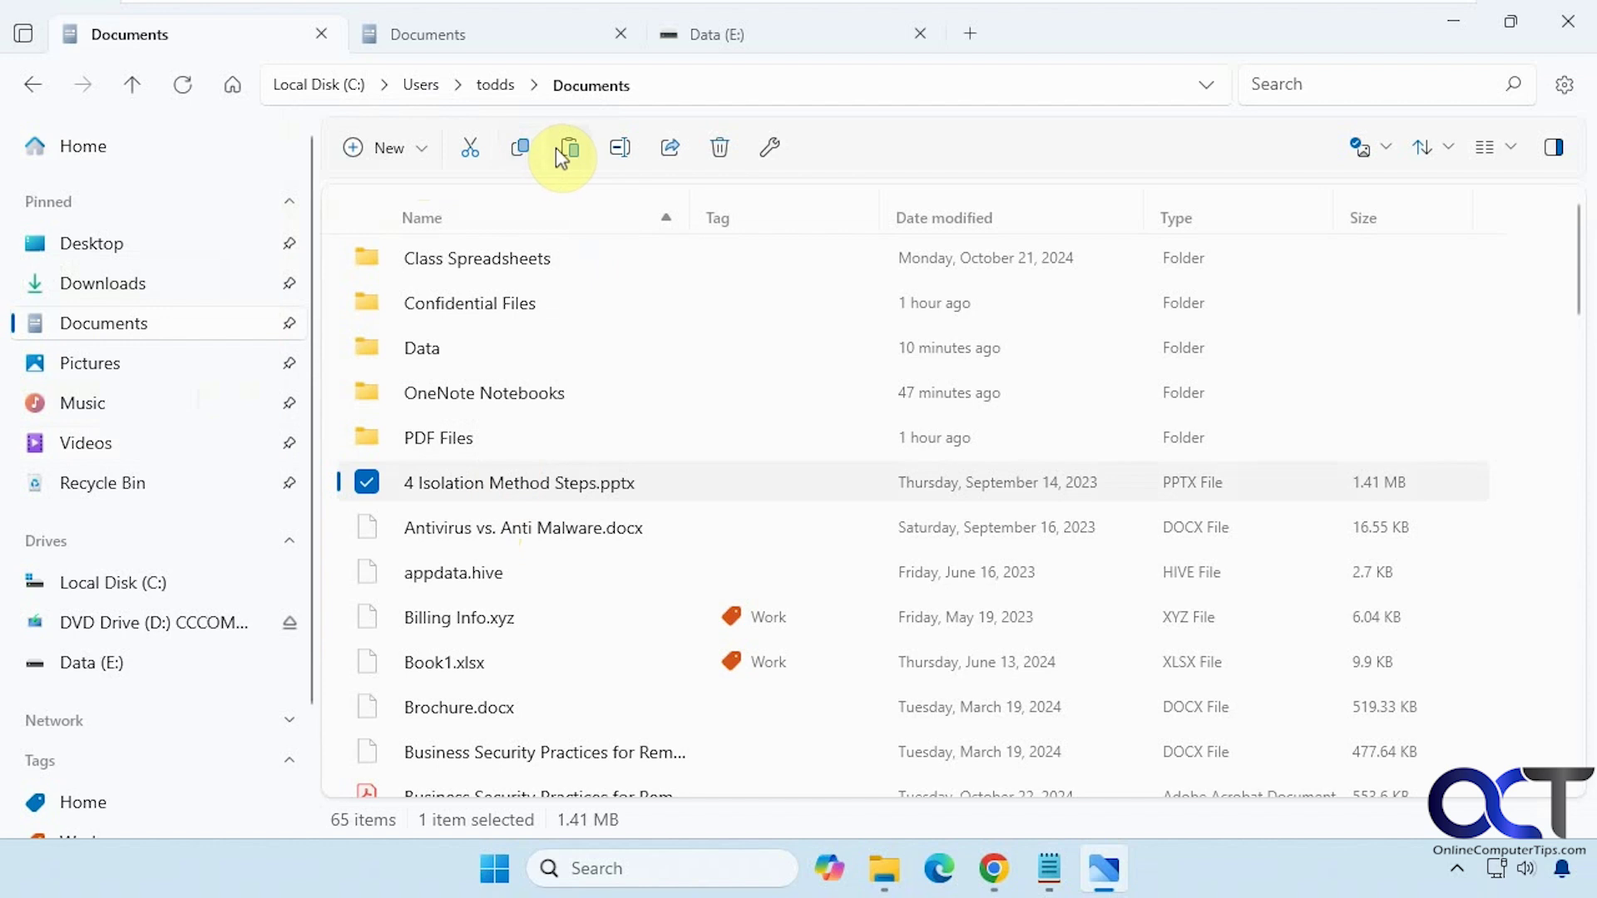
pyautogui.click(772, 153)
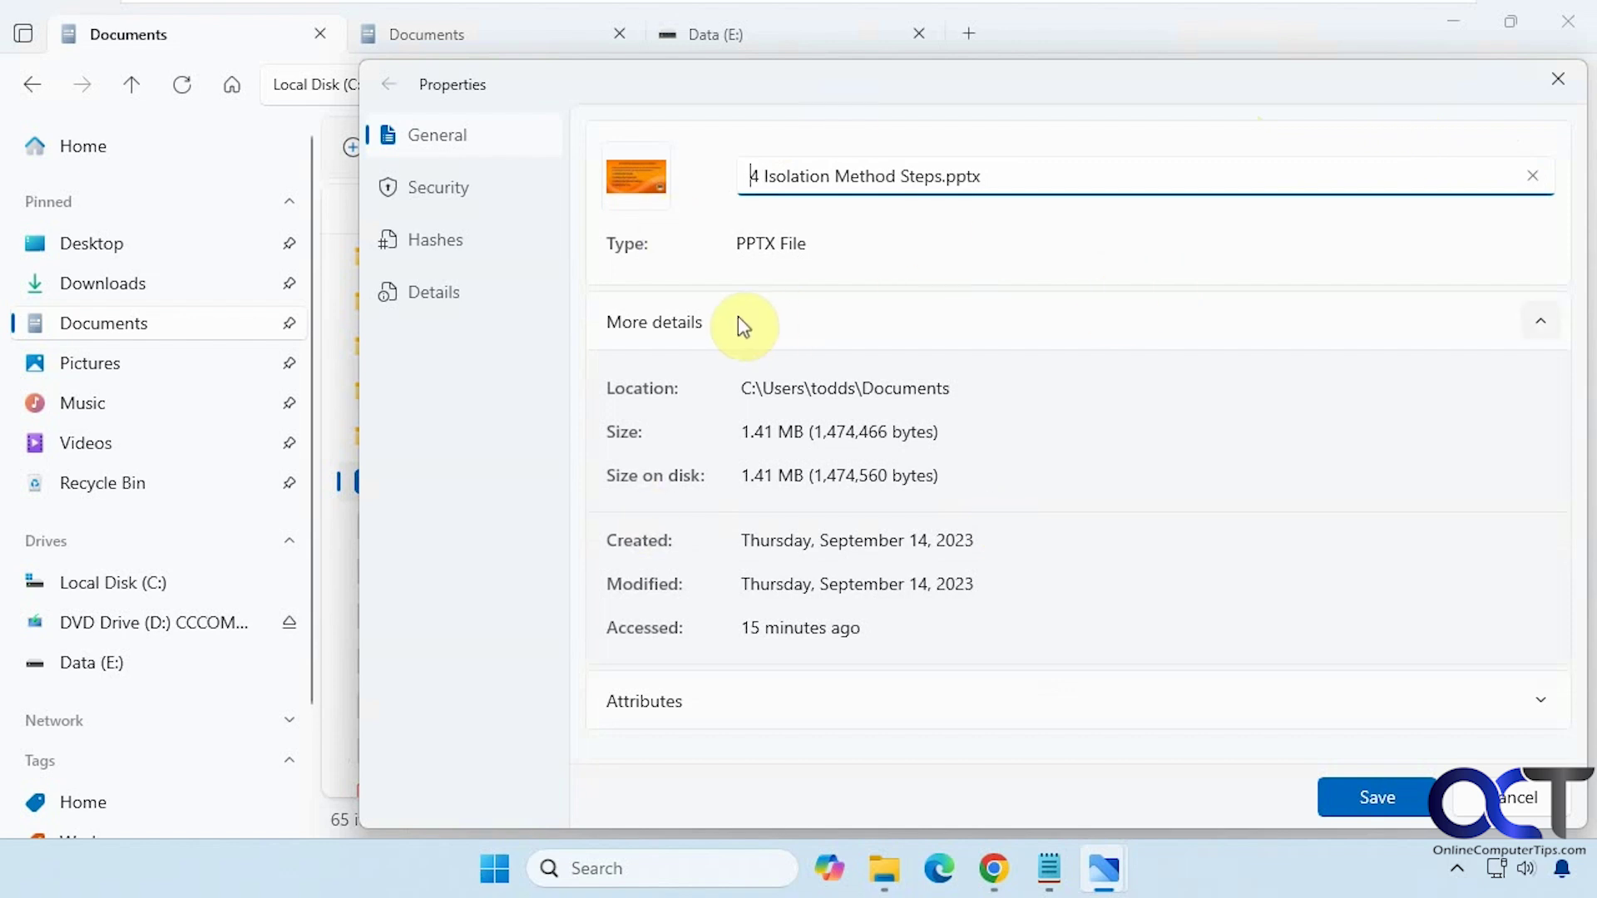
pyautogui.click(444, 186)
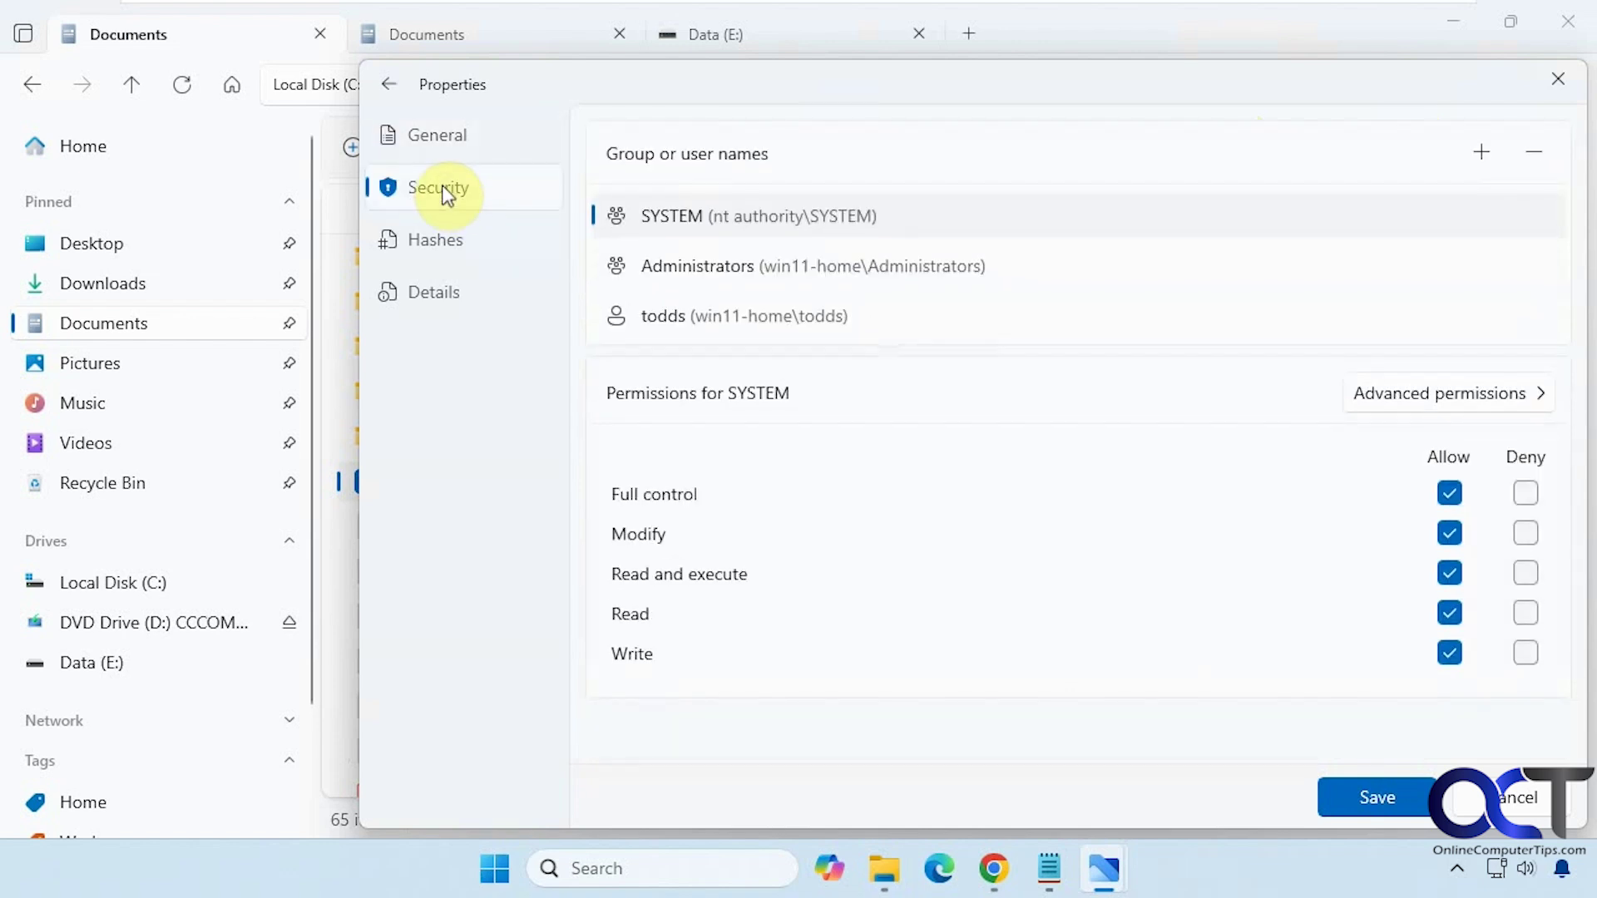
pyautogui.click(443, 239)
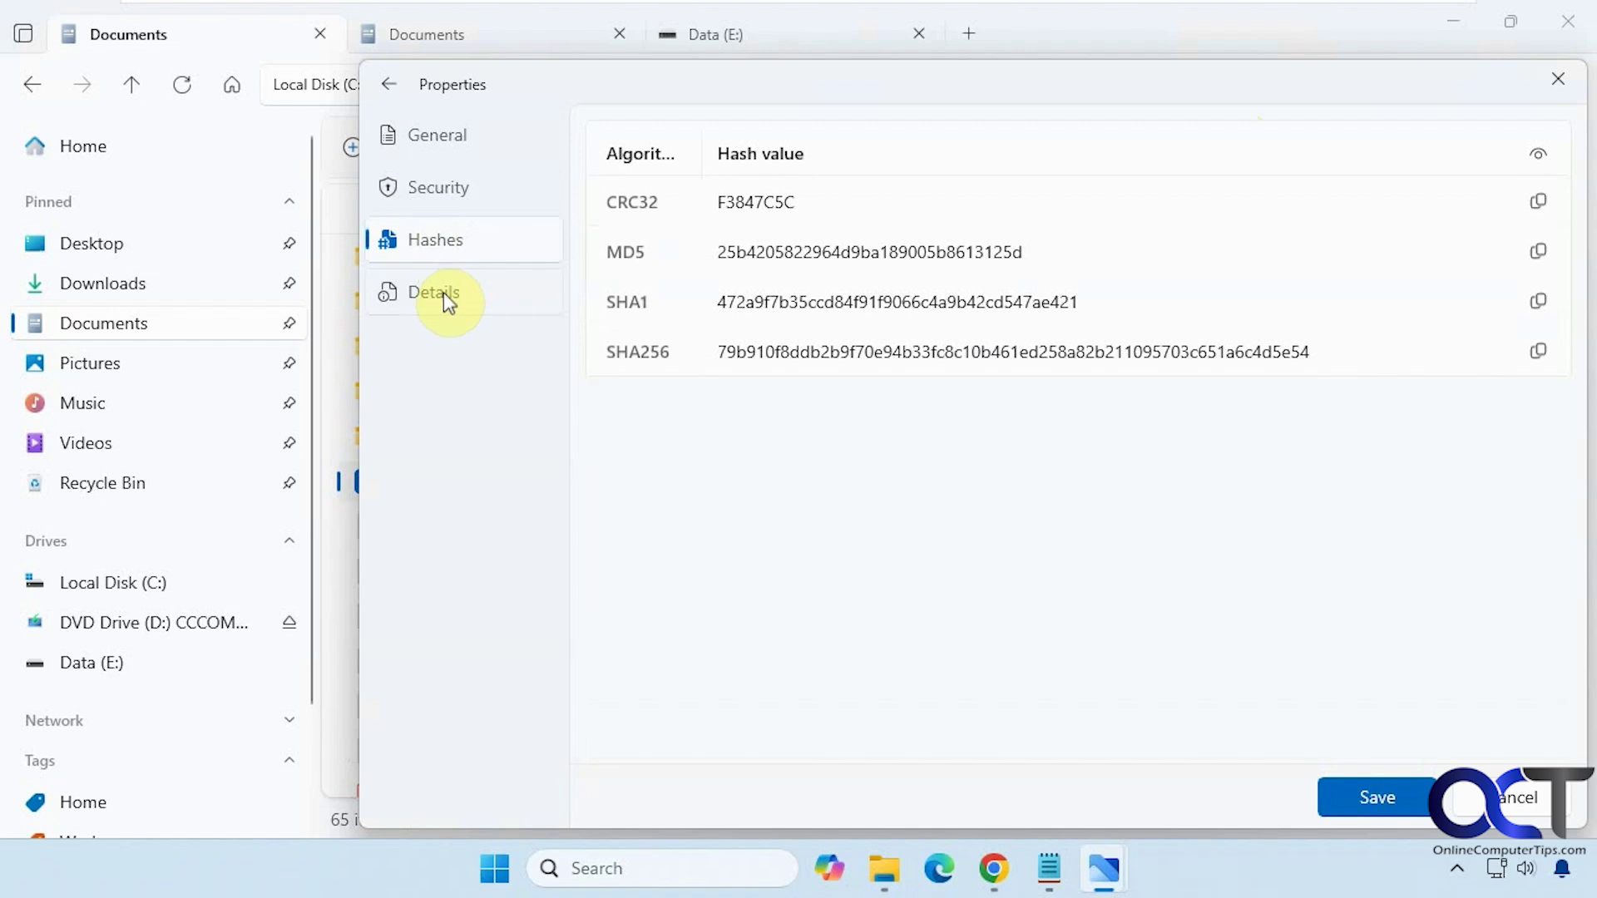
pyautogui.click(443, 292)
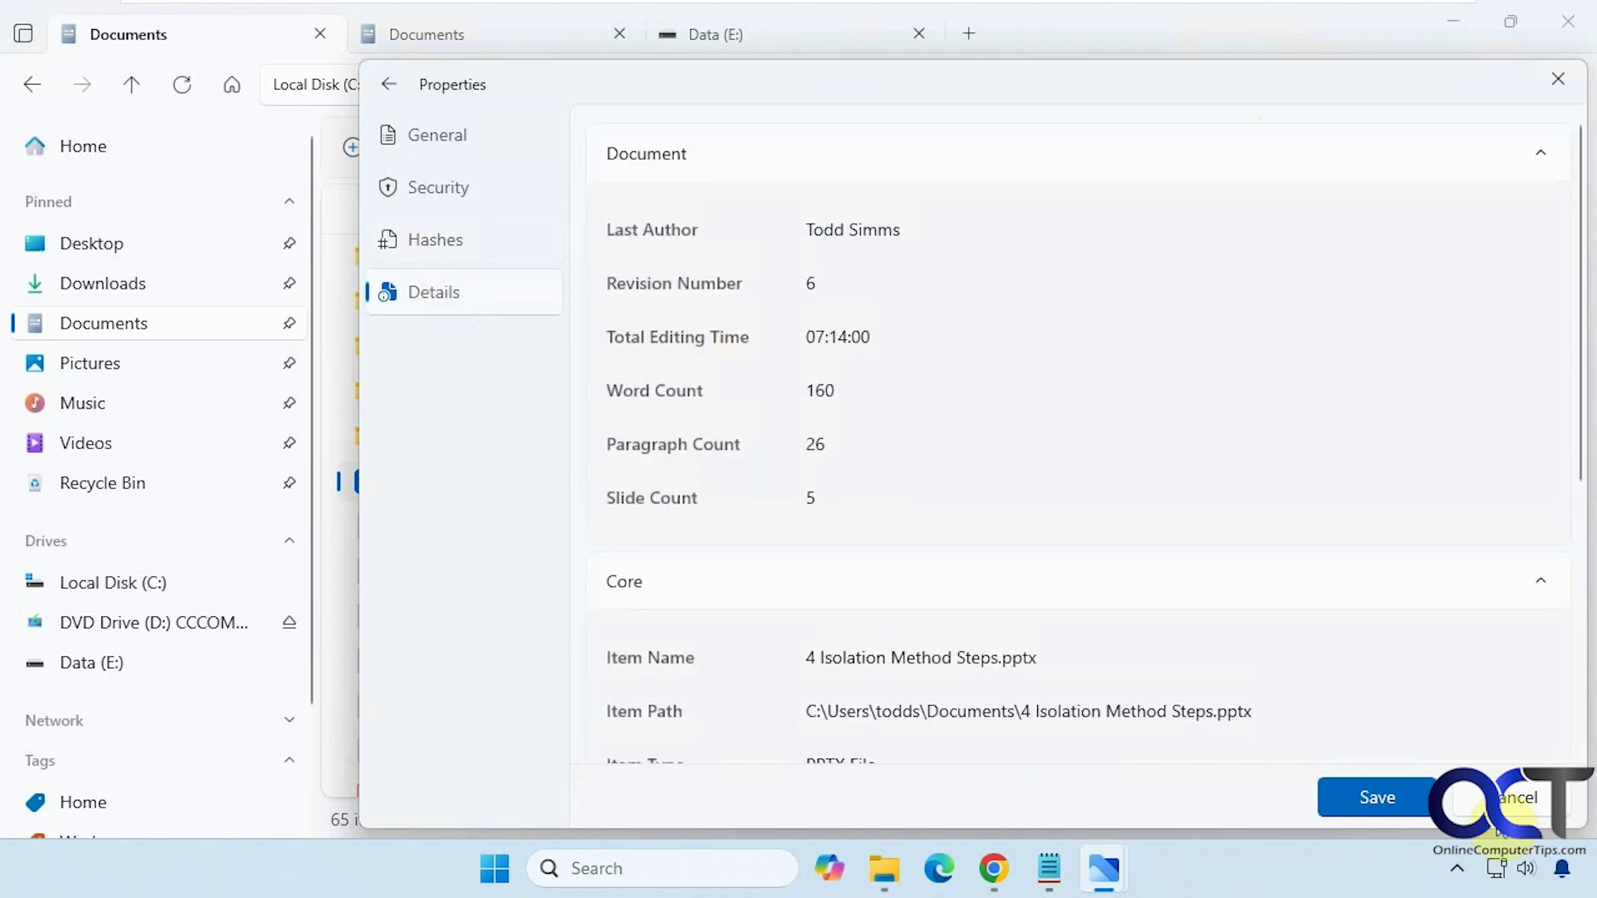
pyautogui.click(1525, 797)
pyautogui.click(1388, 150)
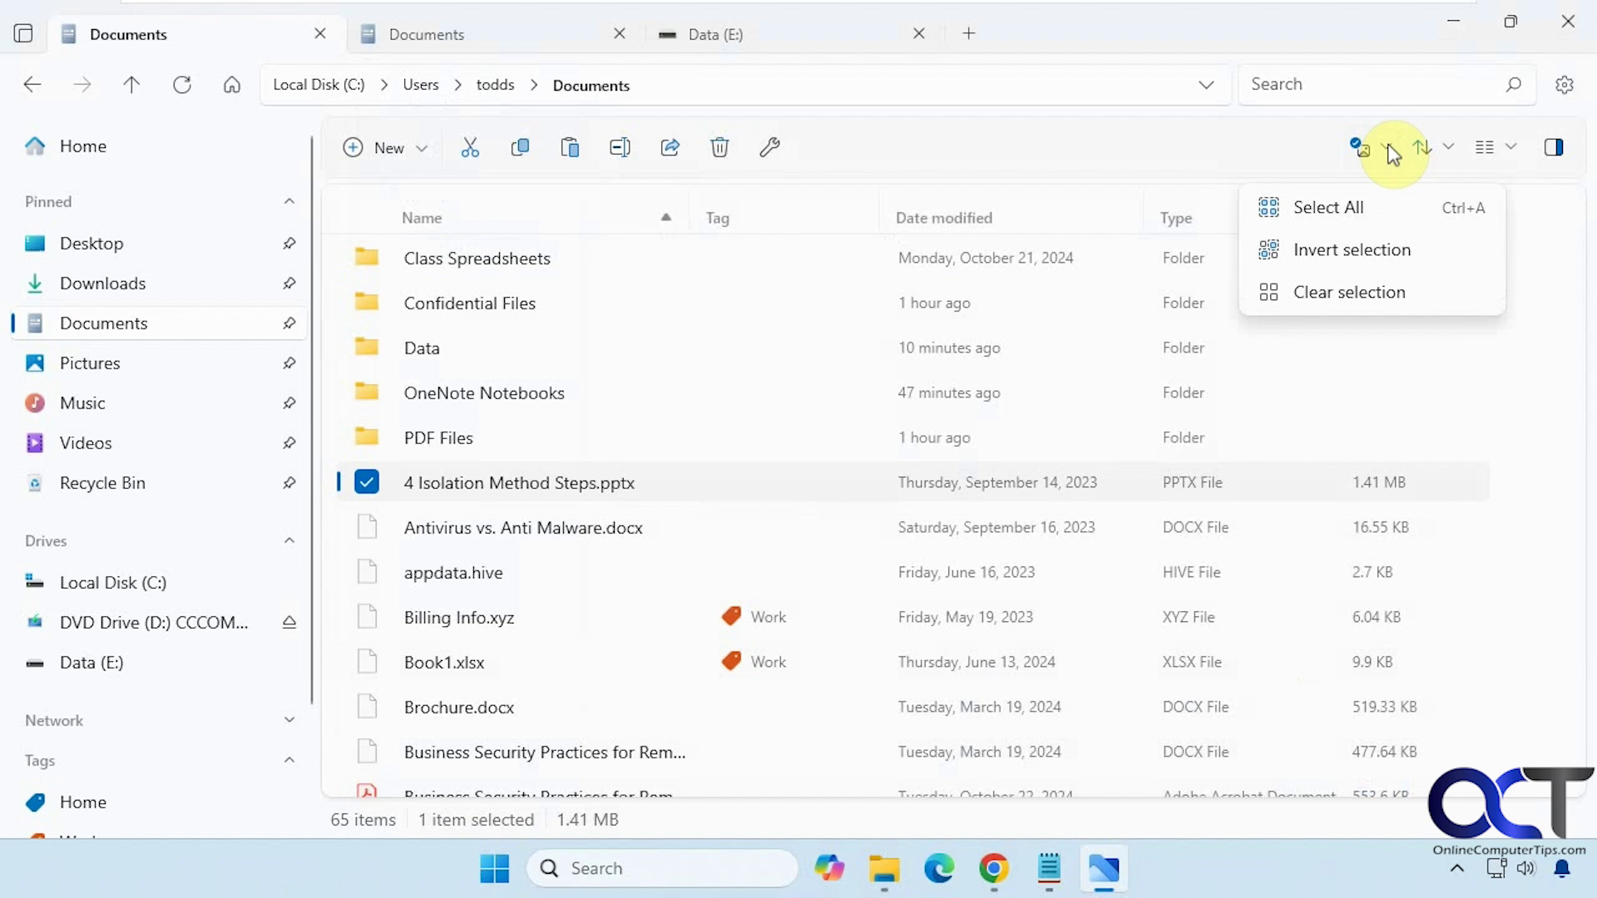
# Look over the selection and sorting/grouping options for Documents without changing anything.
pyautogui.click(1450, 154)
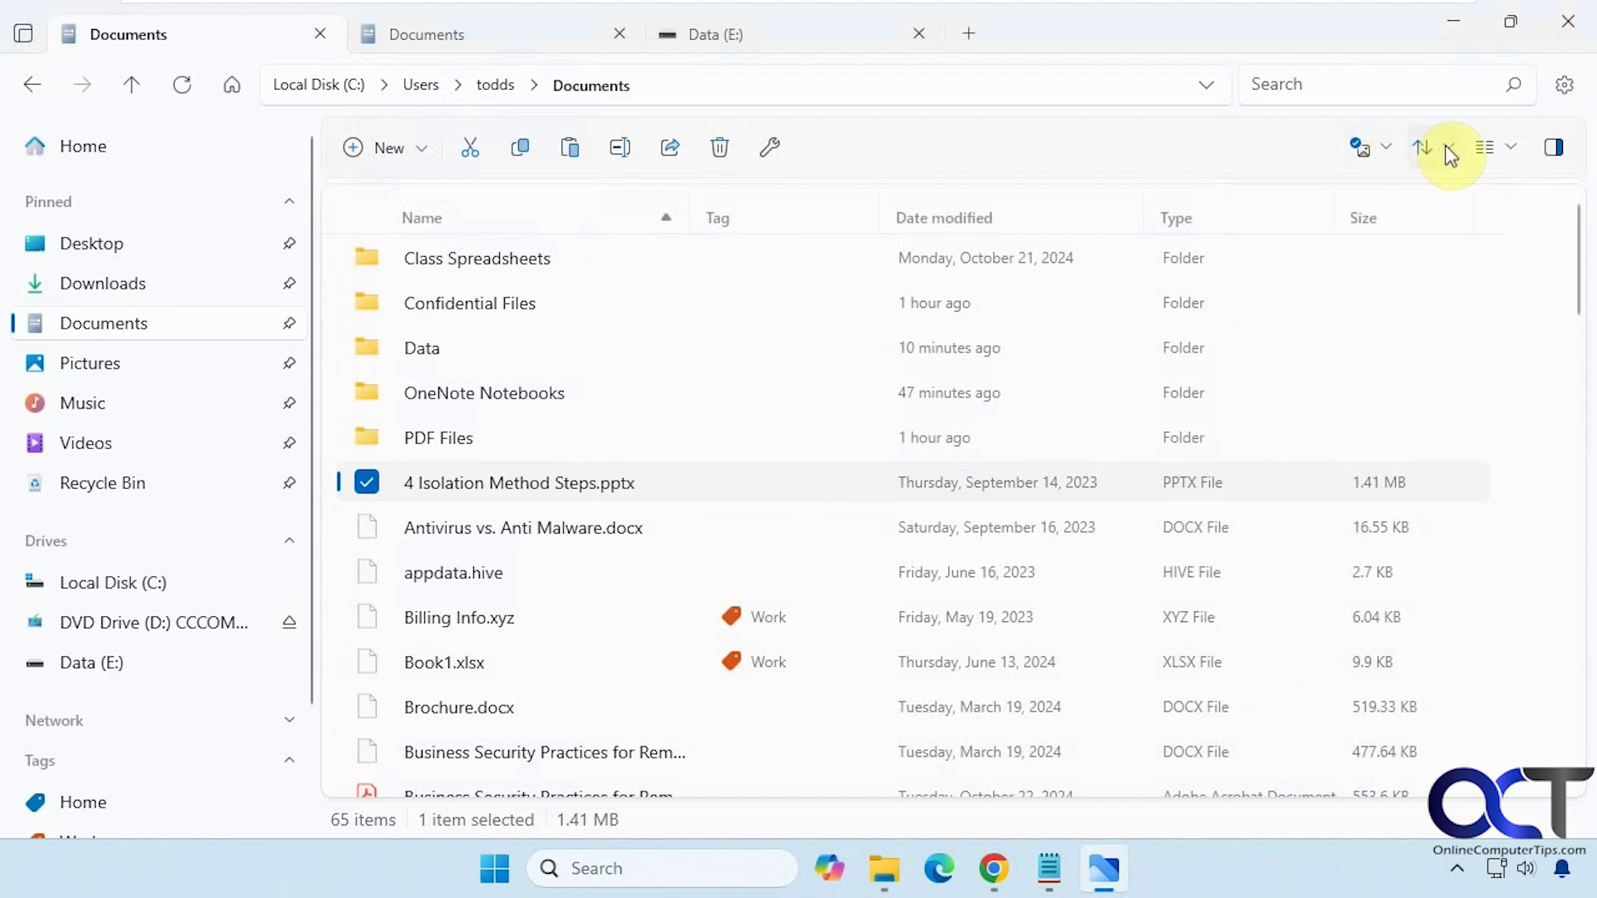
pyautogui.click(1450, 154)
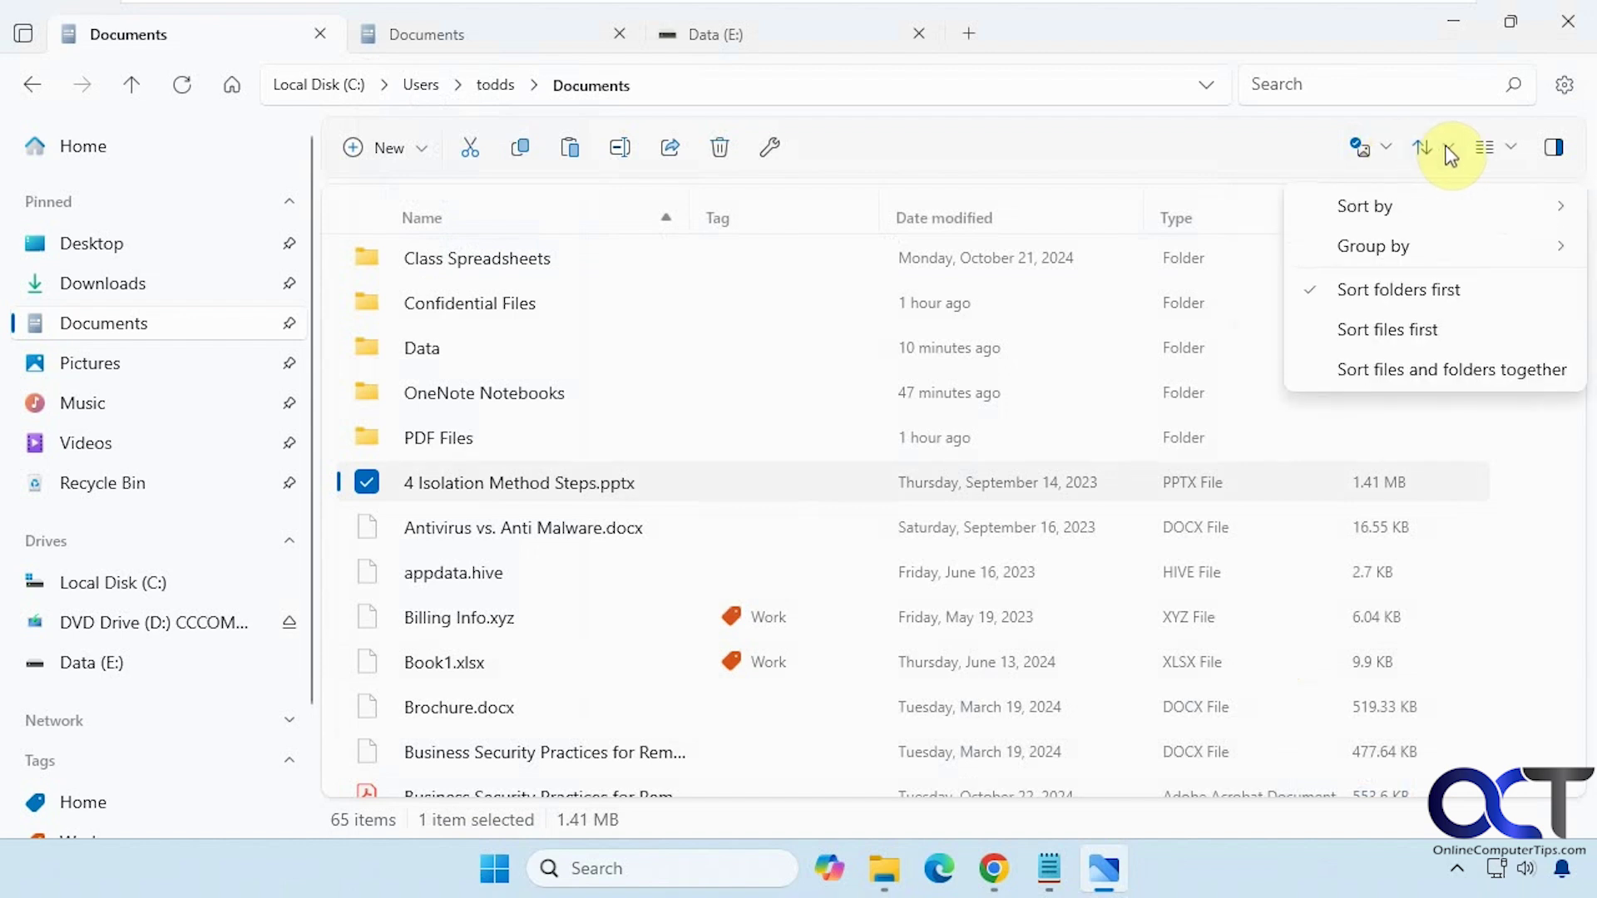
pyautogui.click(1509, 153)
# Try the List, Tiles and Grid layouts, settling on the Columns layout.
pyautogui.click(1511, 155)
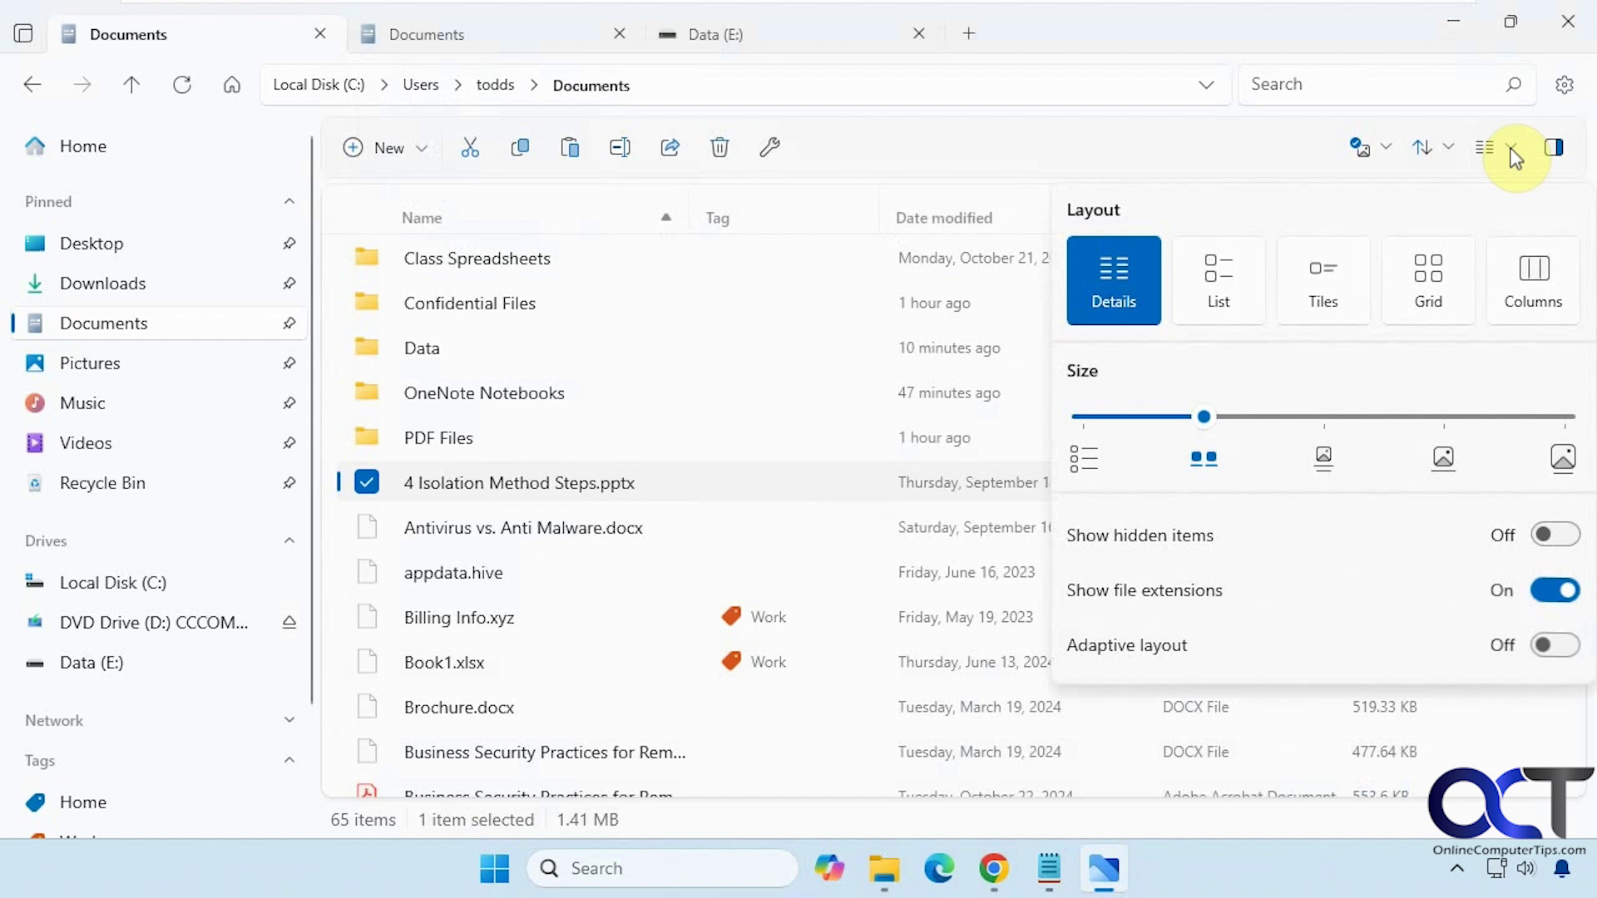
pyautogui.click(1226, 297)
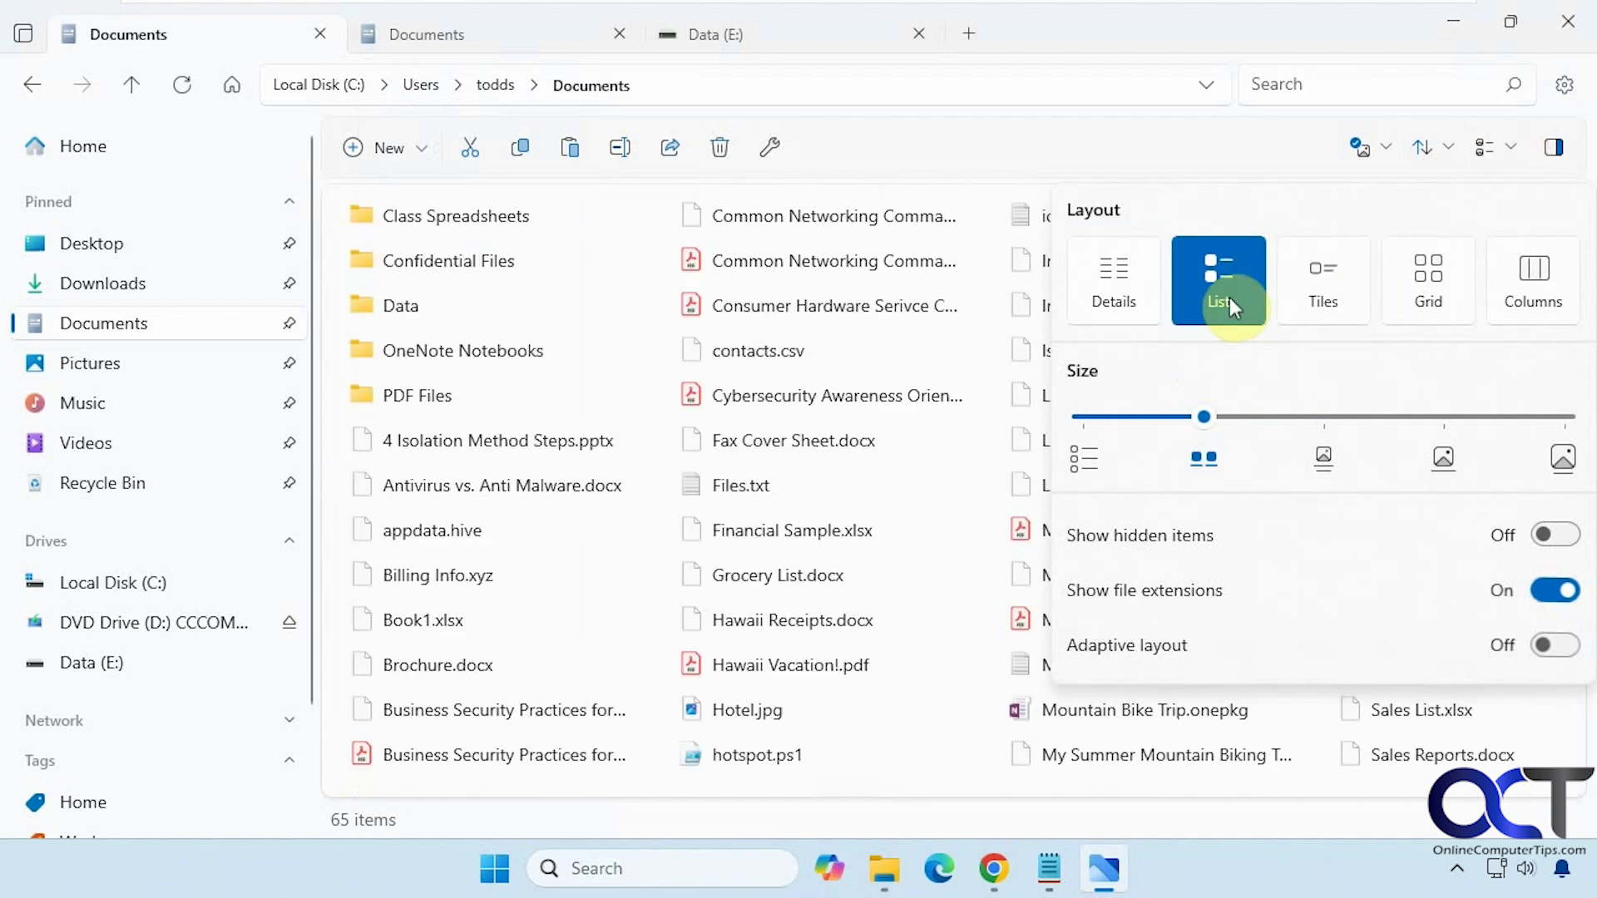
pyautogui.click(1326, 306)
pyautogui.click(1422, 301)
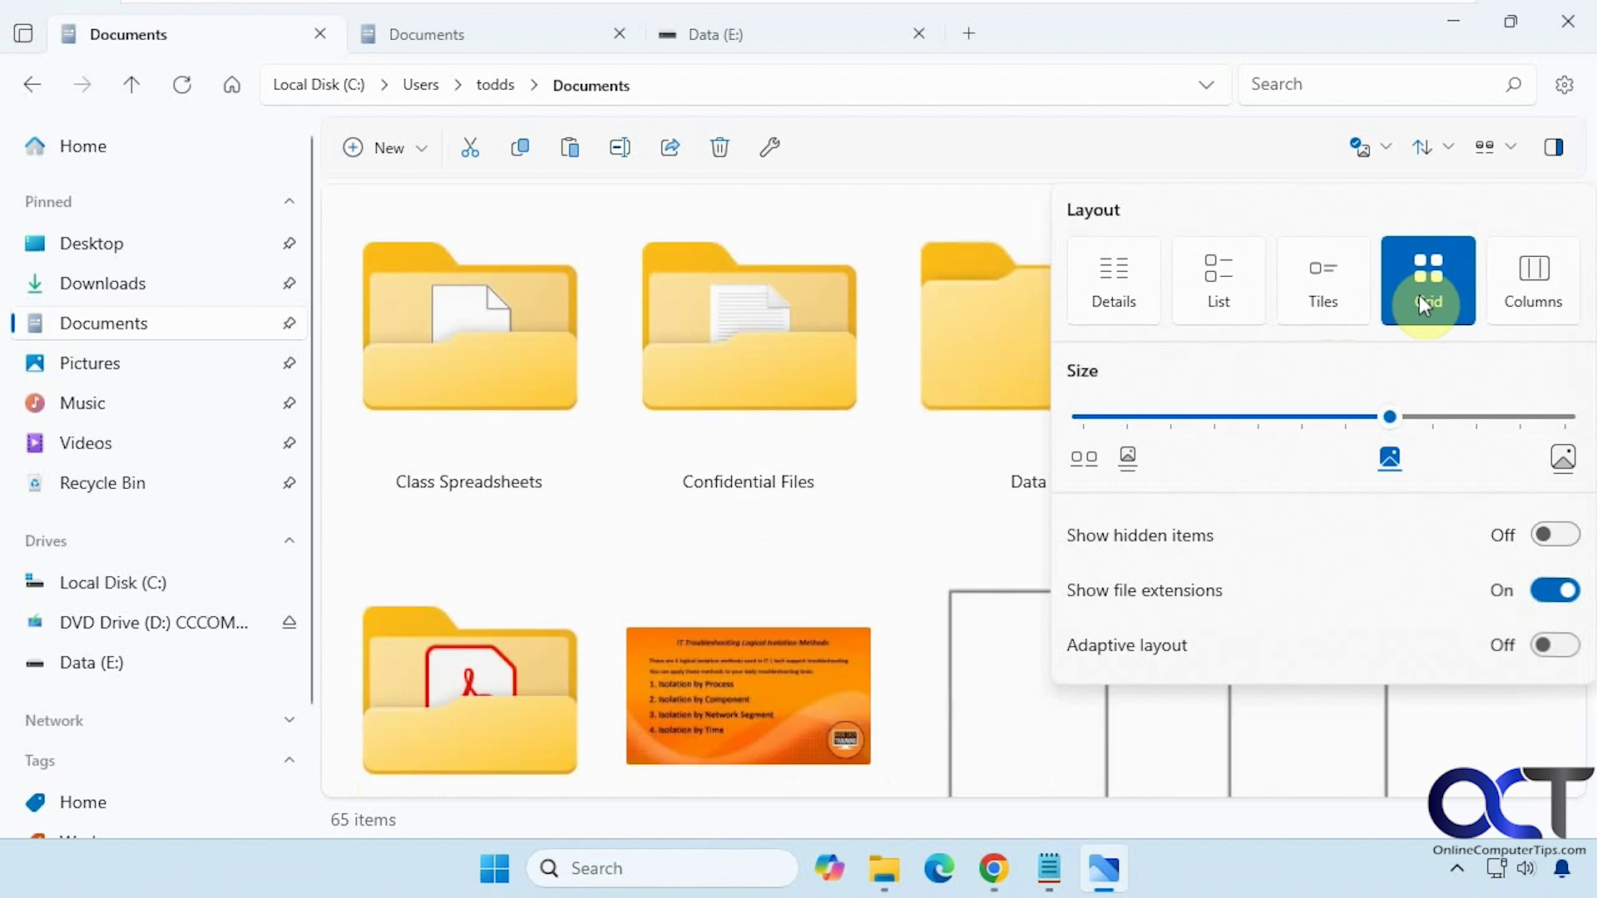
pyautogui.click(1531, 296)
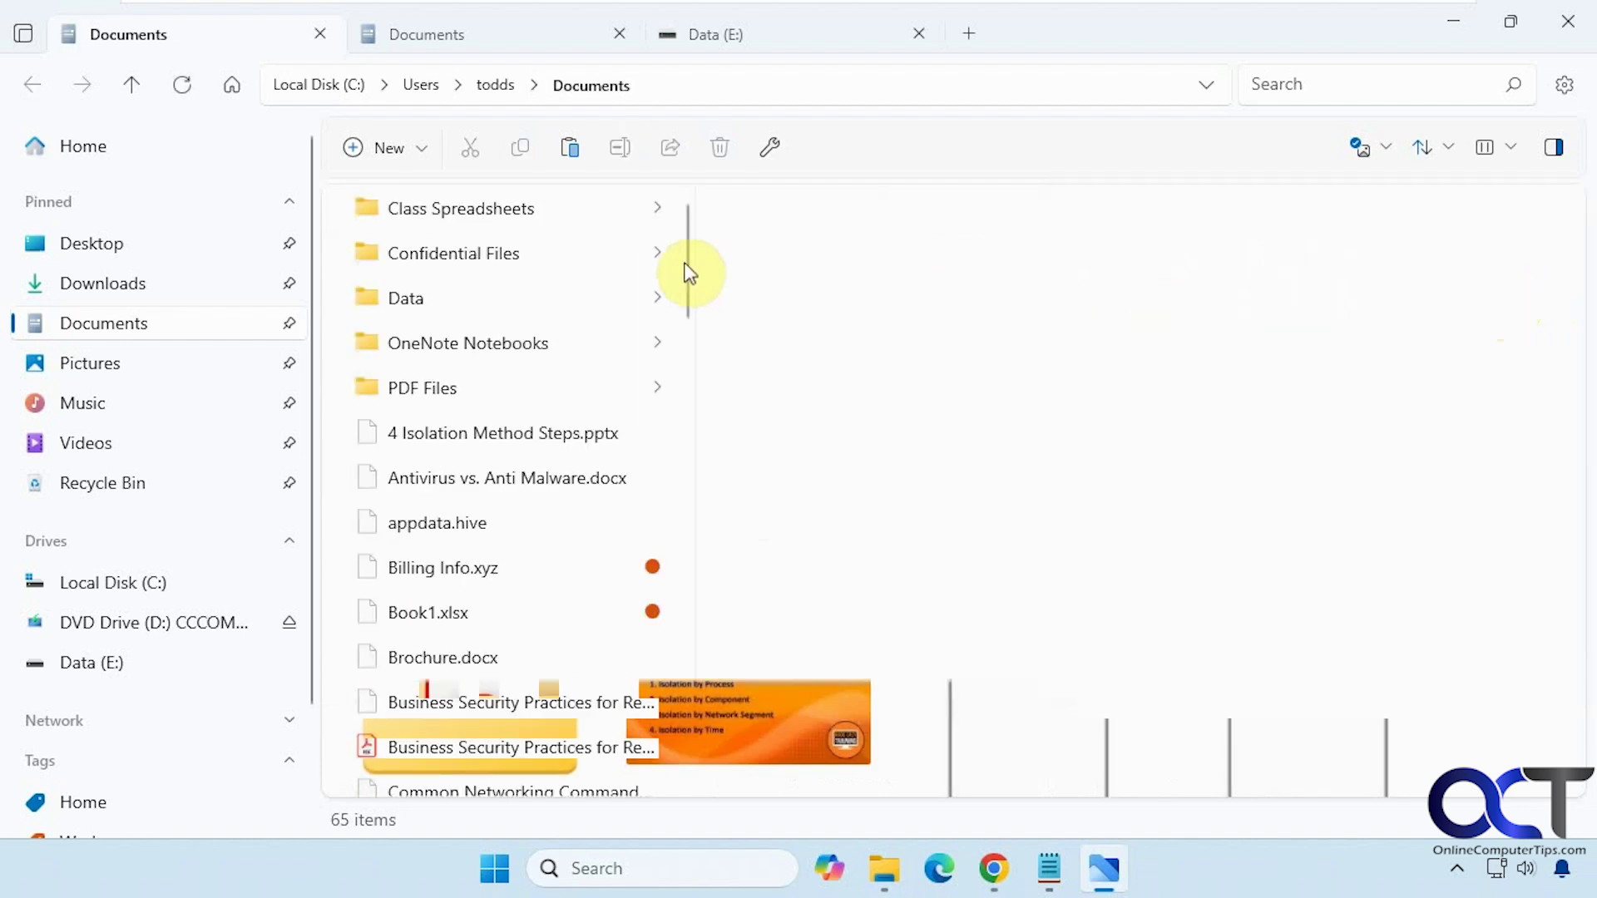
# Open Confidential Files > Scanned Documents in the columns, then return to the Details layout.
pyautogui.click(660, 265)
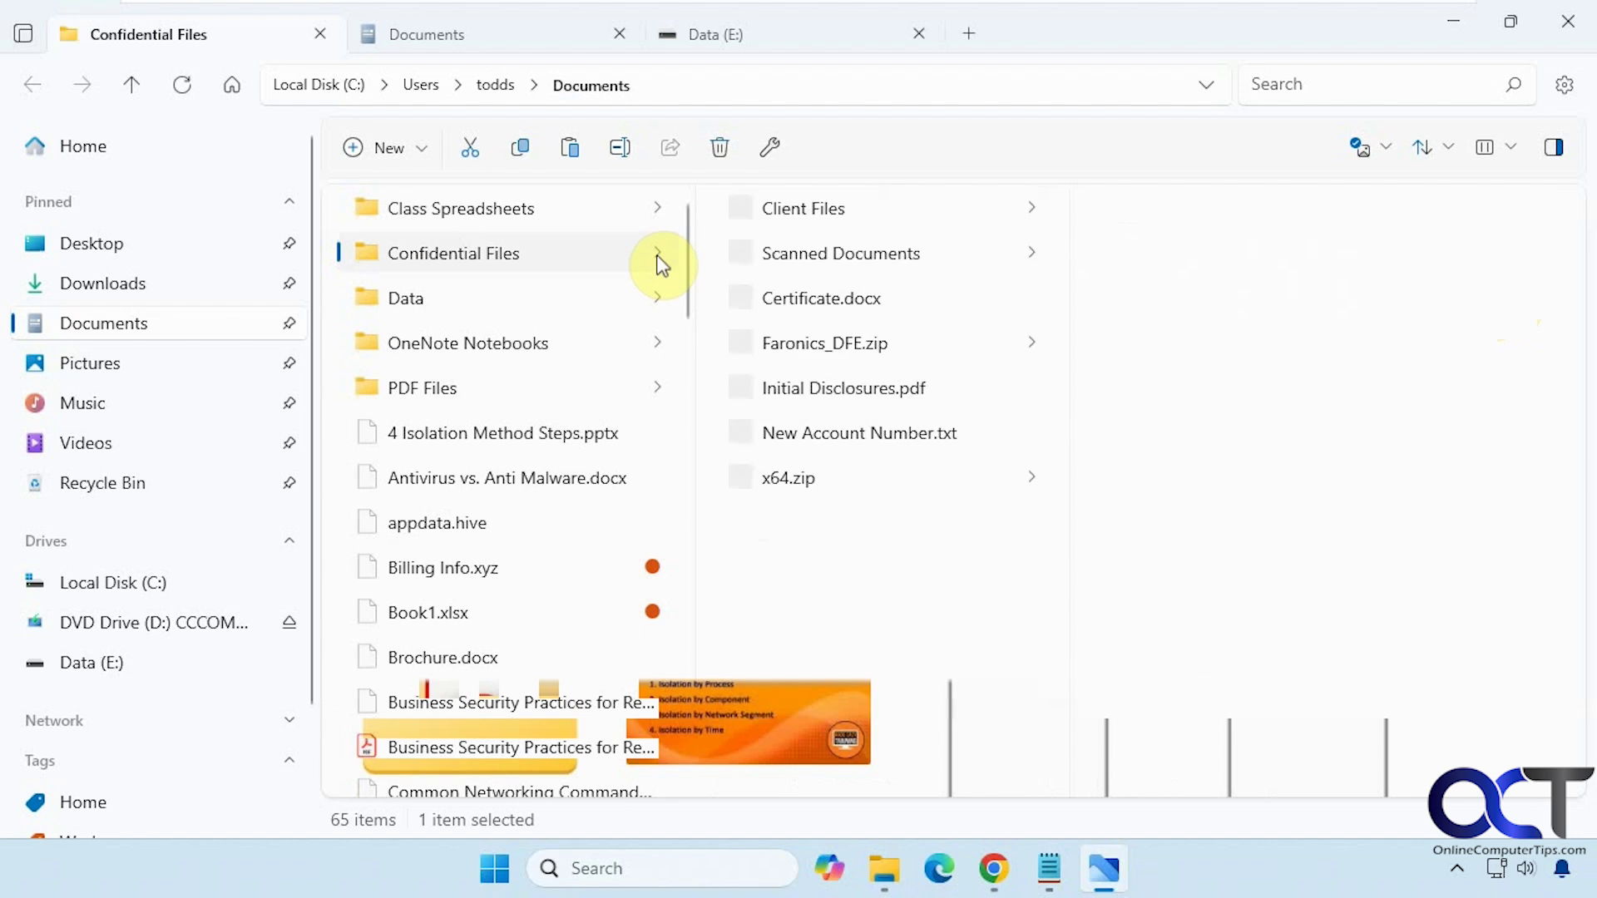
pyautogui.click(1037, 253)
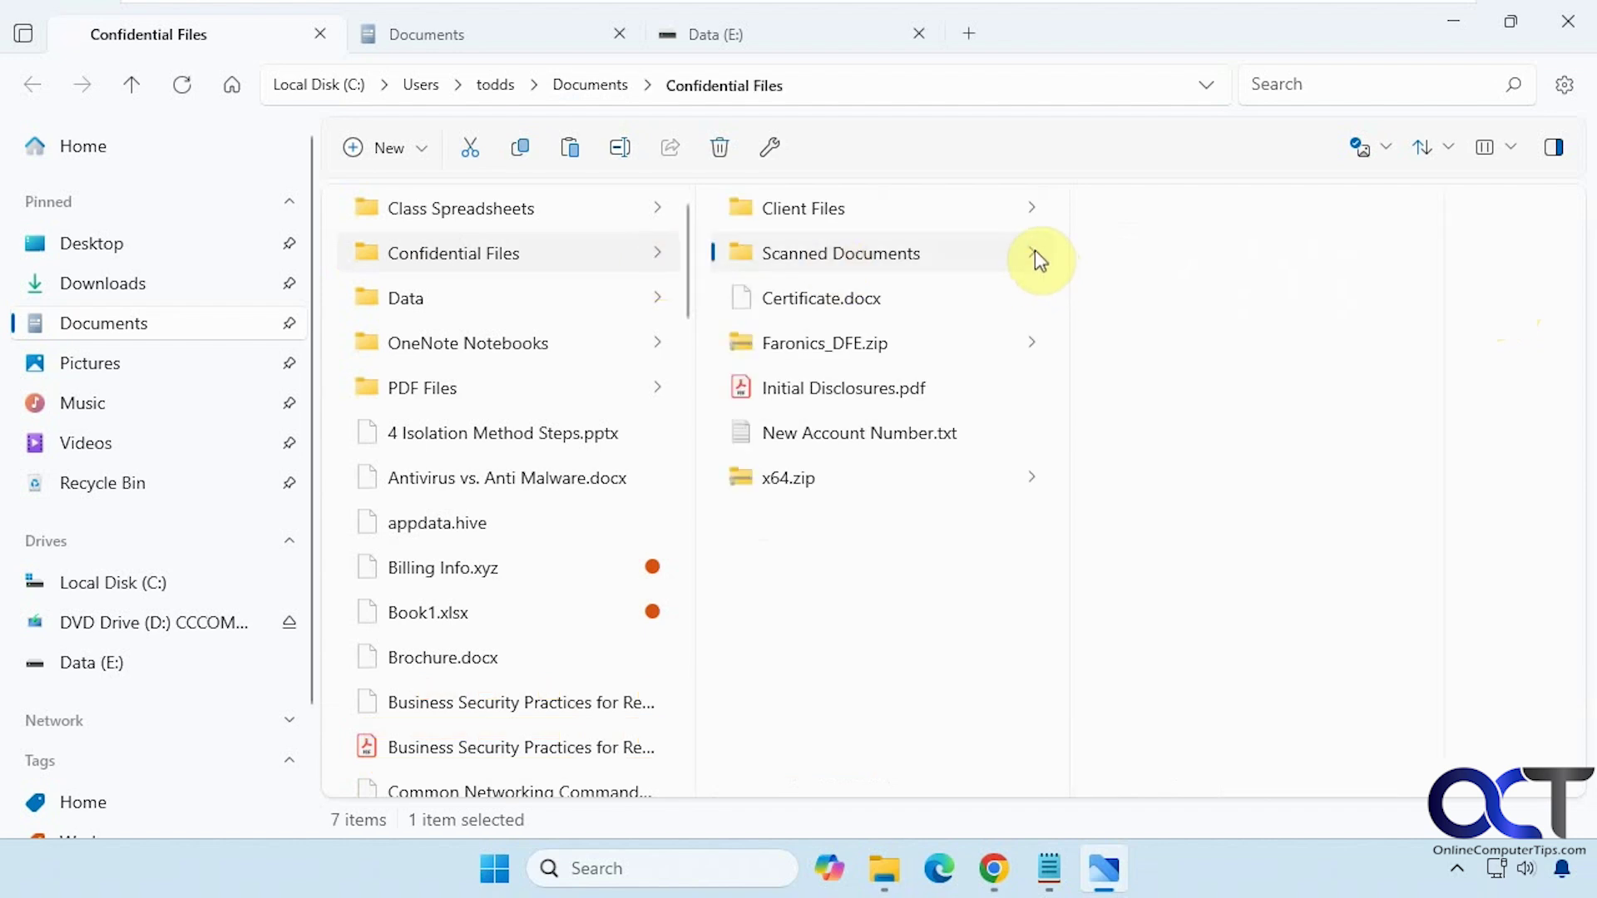
pyautogui.click(1510, 147)
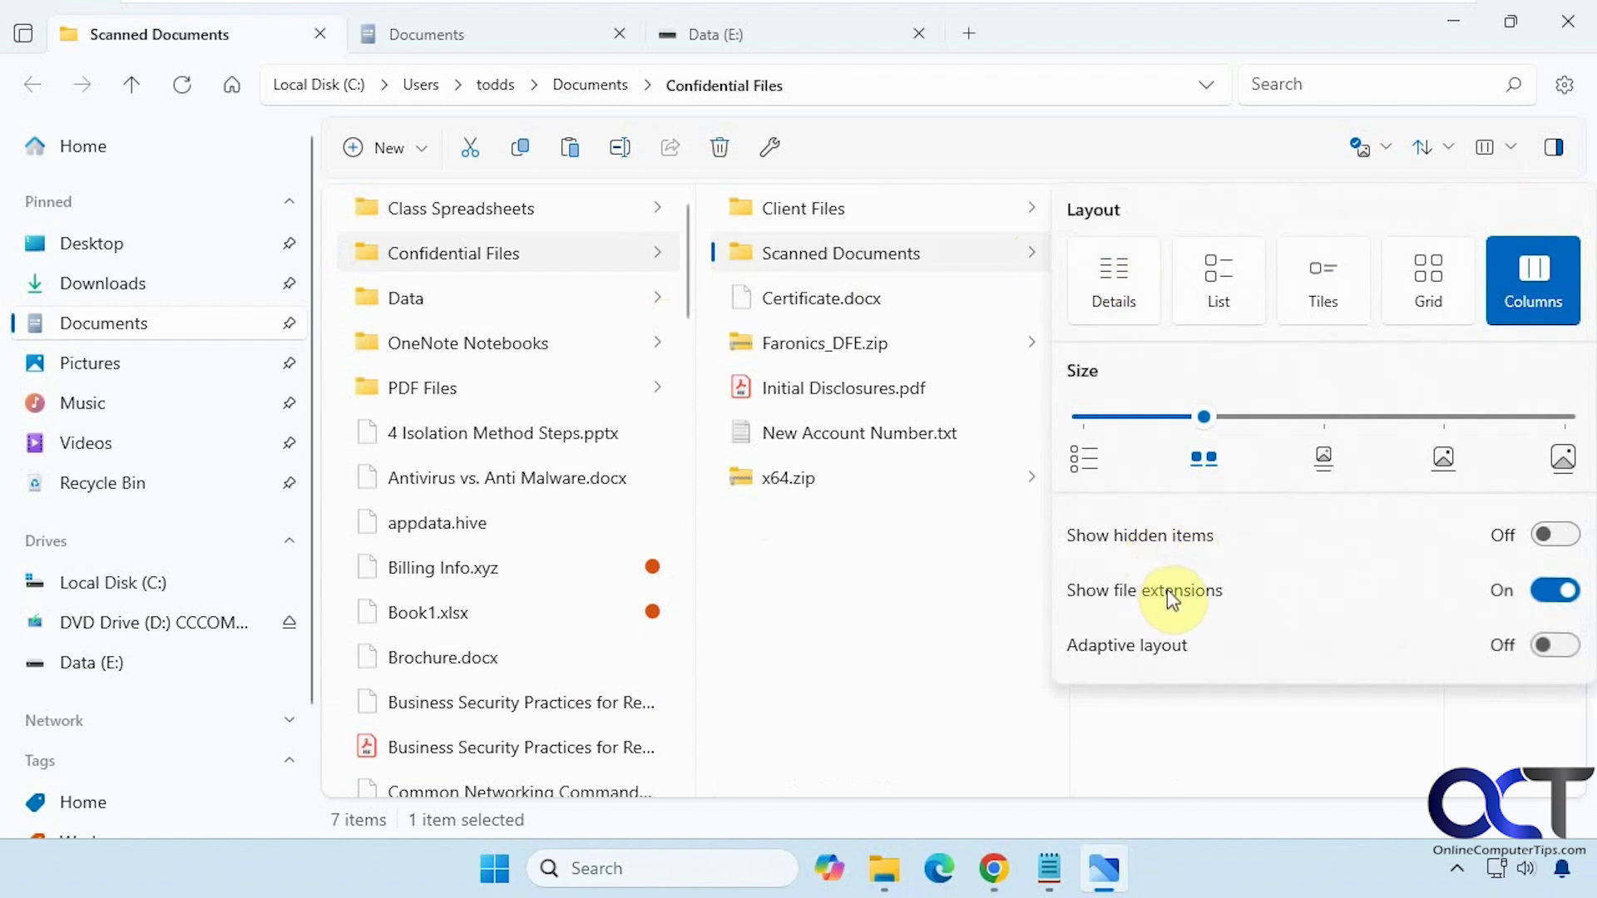
pyautogui.click(1119, 293)
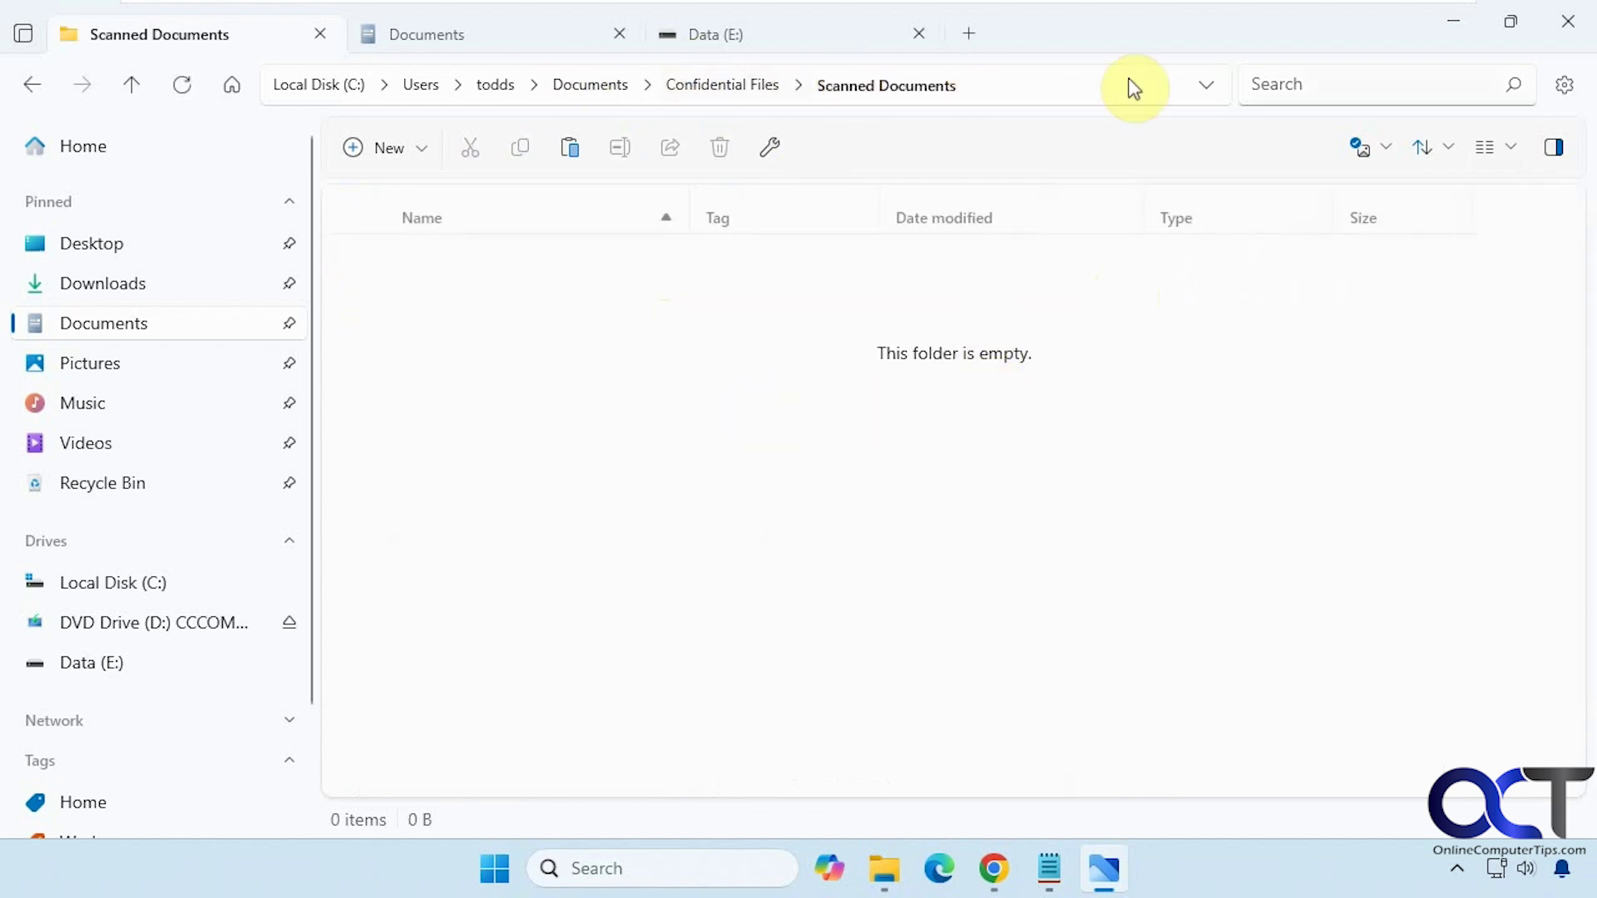
# Search the Pictures folder for 'dog', returning 22 matching items.
pyautogui.click(107, 358)
pyautogui.click(1336, 77)
pyautogui.write('dog')
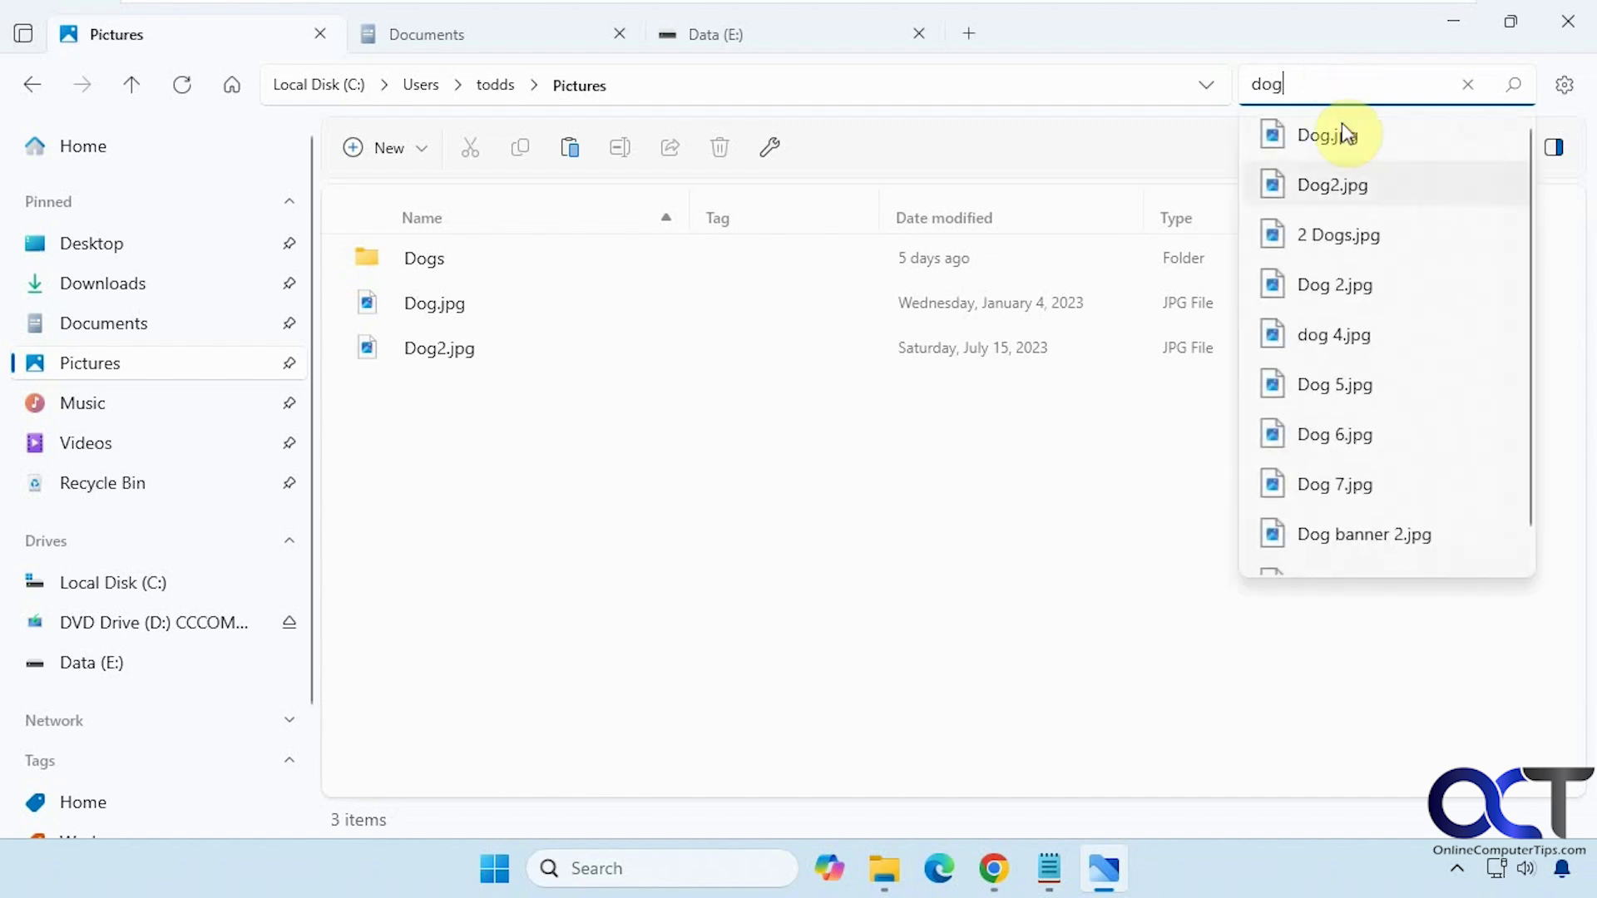
pyautogui.scroll(-1, 1381, 434)
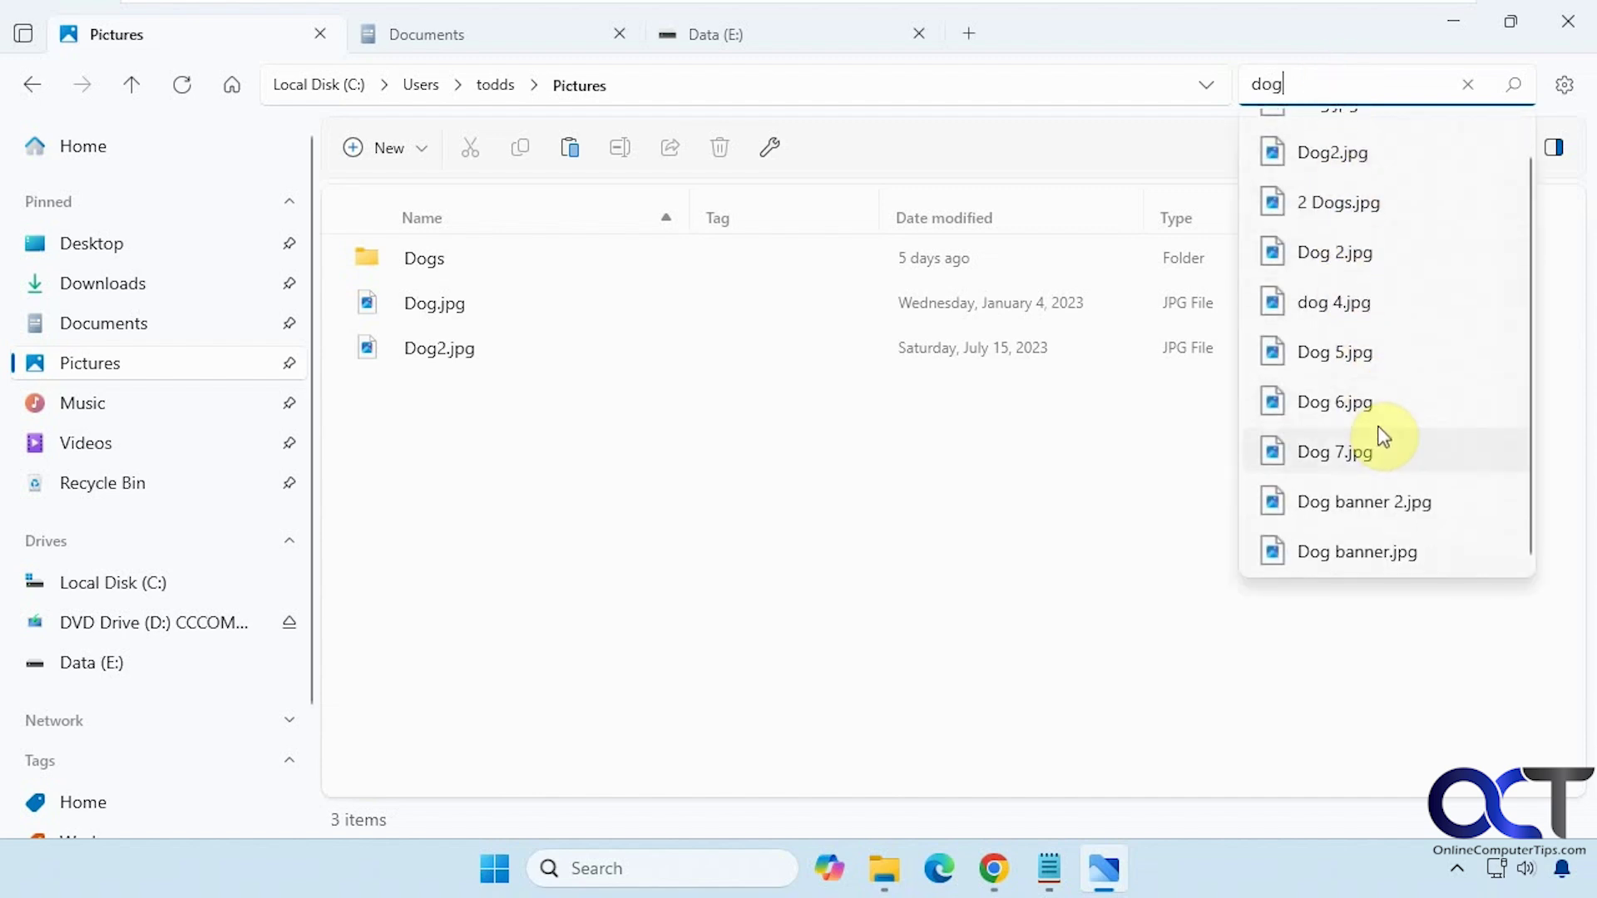
pyautogui.click(1514, 84)
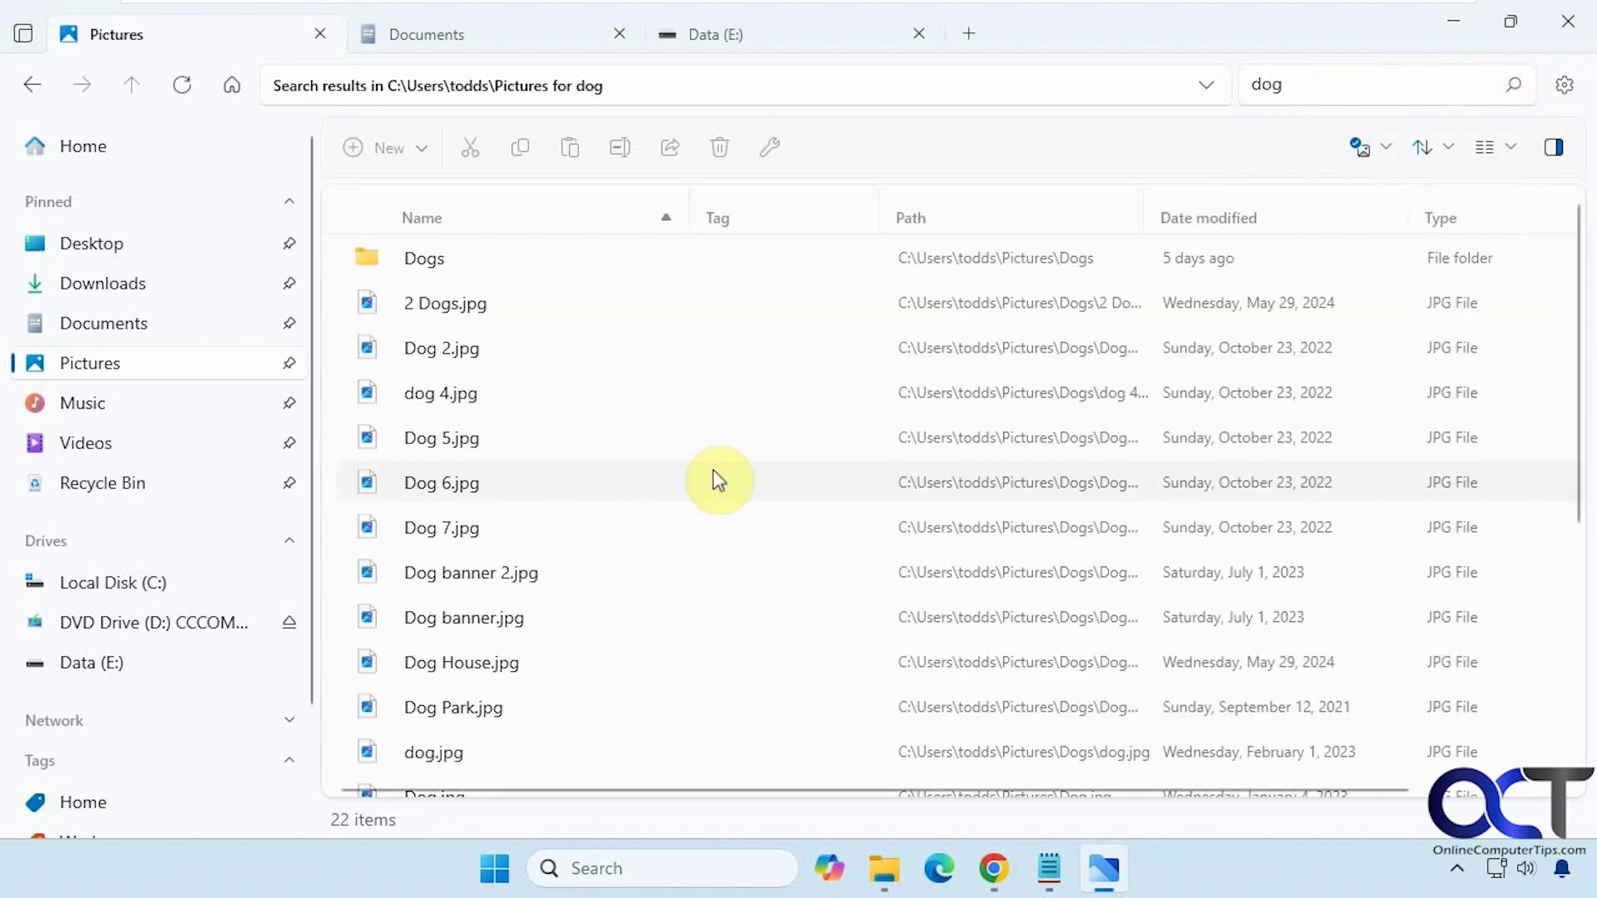
pyautogui.scroll(-2, 717, 481)
pyautogui.scroll(2, 717, 481)
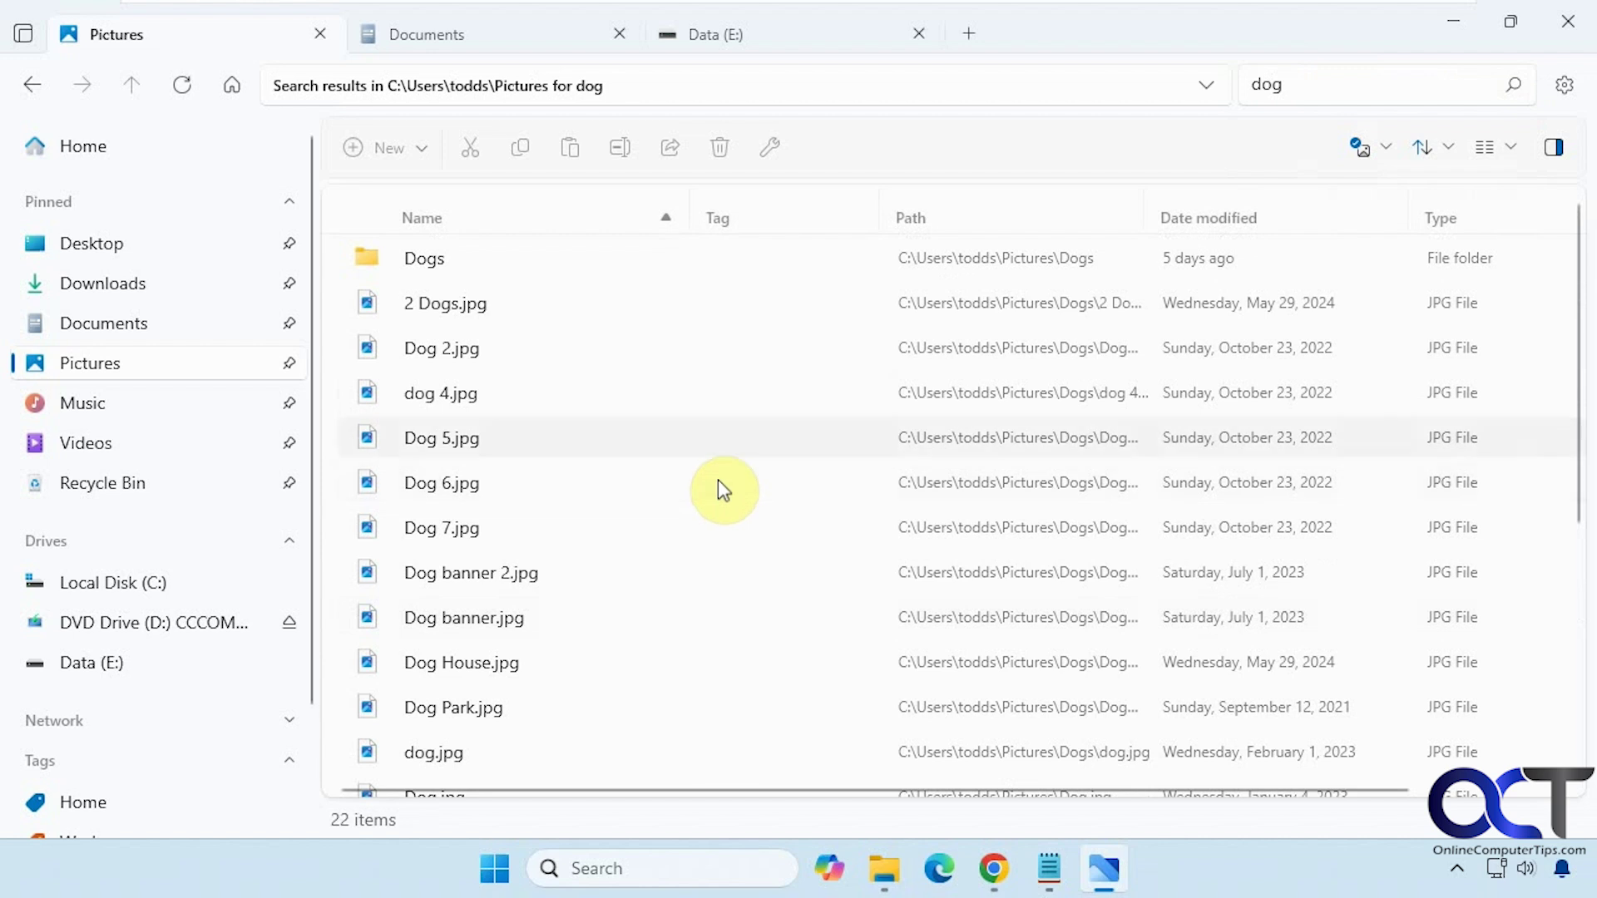
# Check the options for dog 4.jpg, then return to the Documents folder.
pyautogui.rightClick(462, 399)
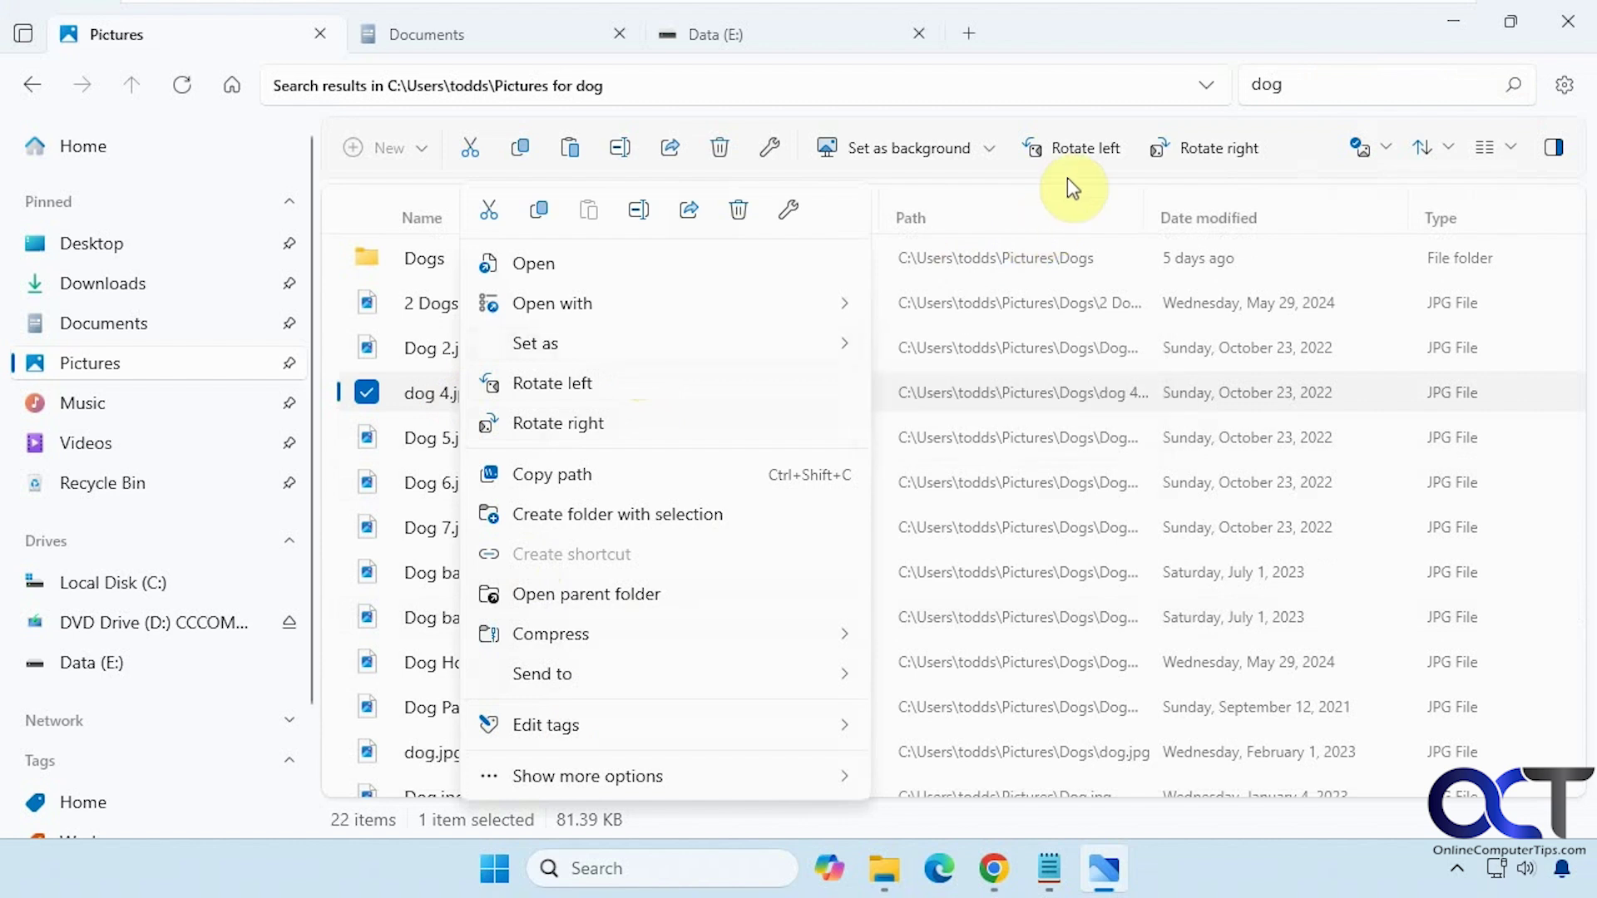
pyautogui.click(110, 333)
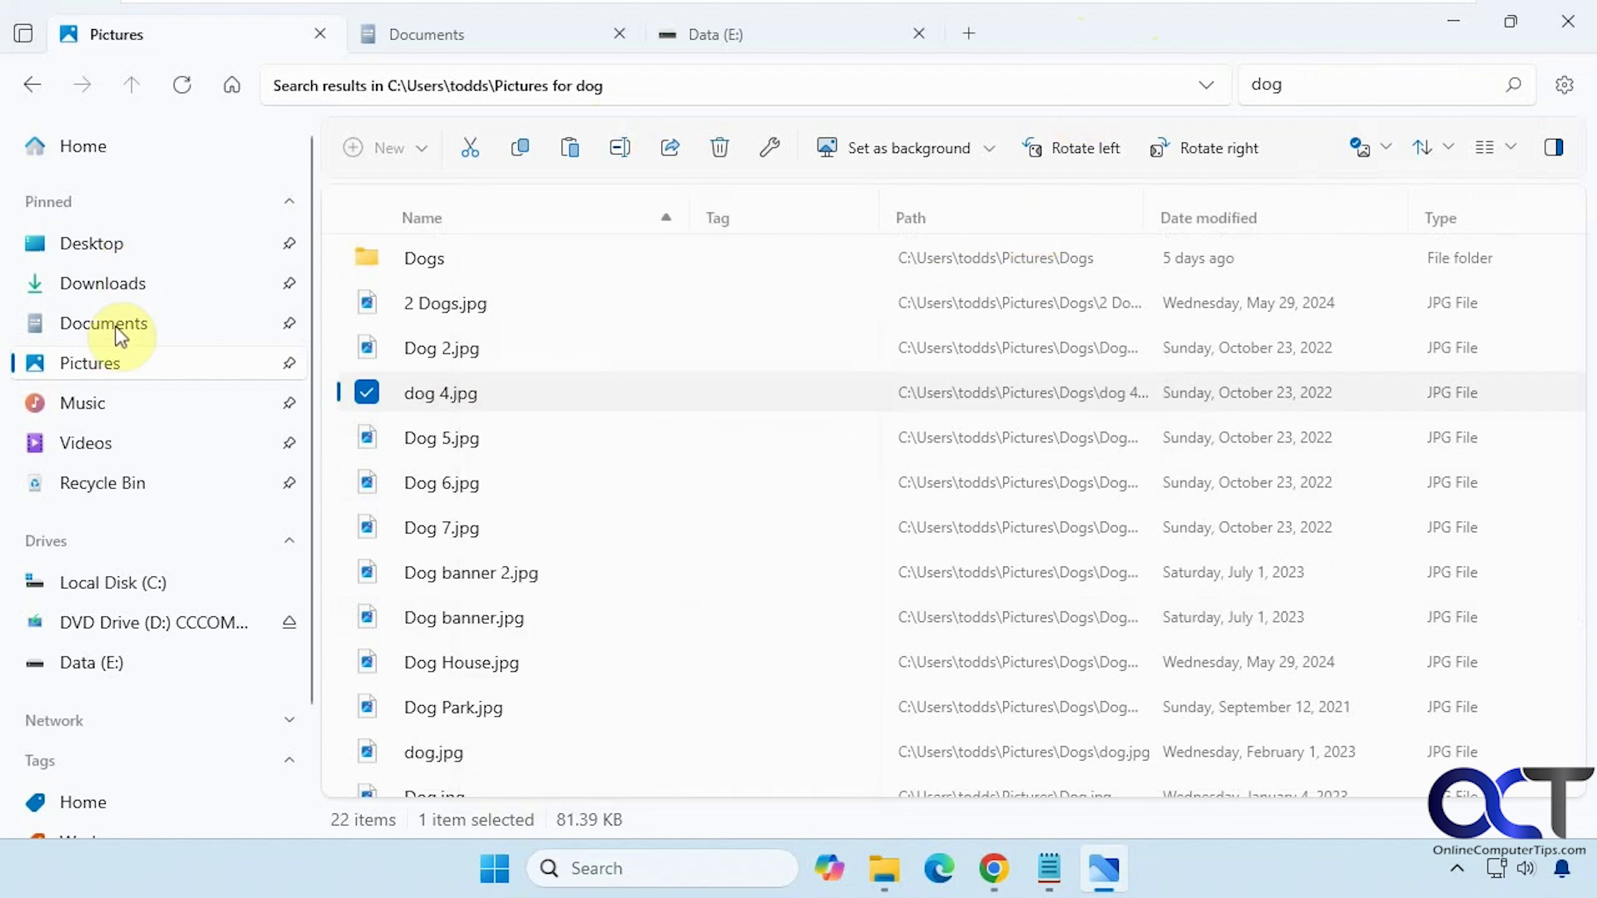
pyautogui.click(121, 332)
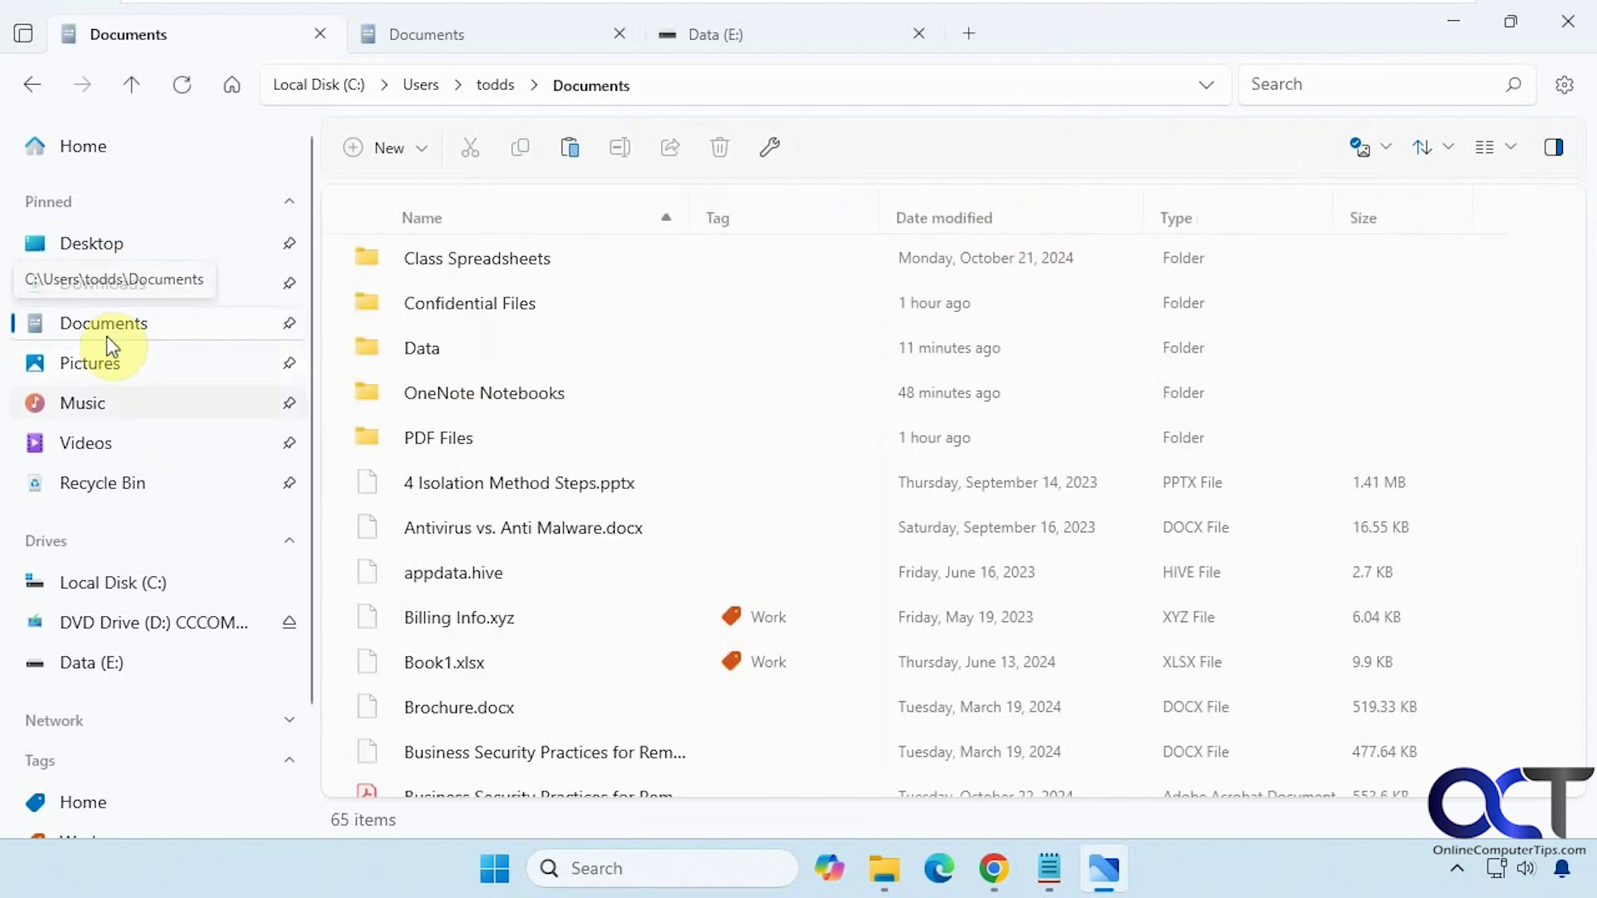
# Show the four Work-tagged files from the sidebar Tags and expand the Network section.
pyautogui.scroll(-1, 143, 792)
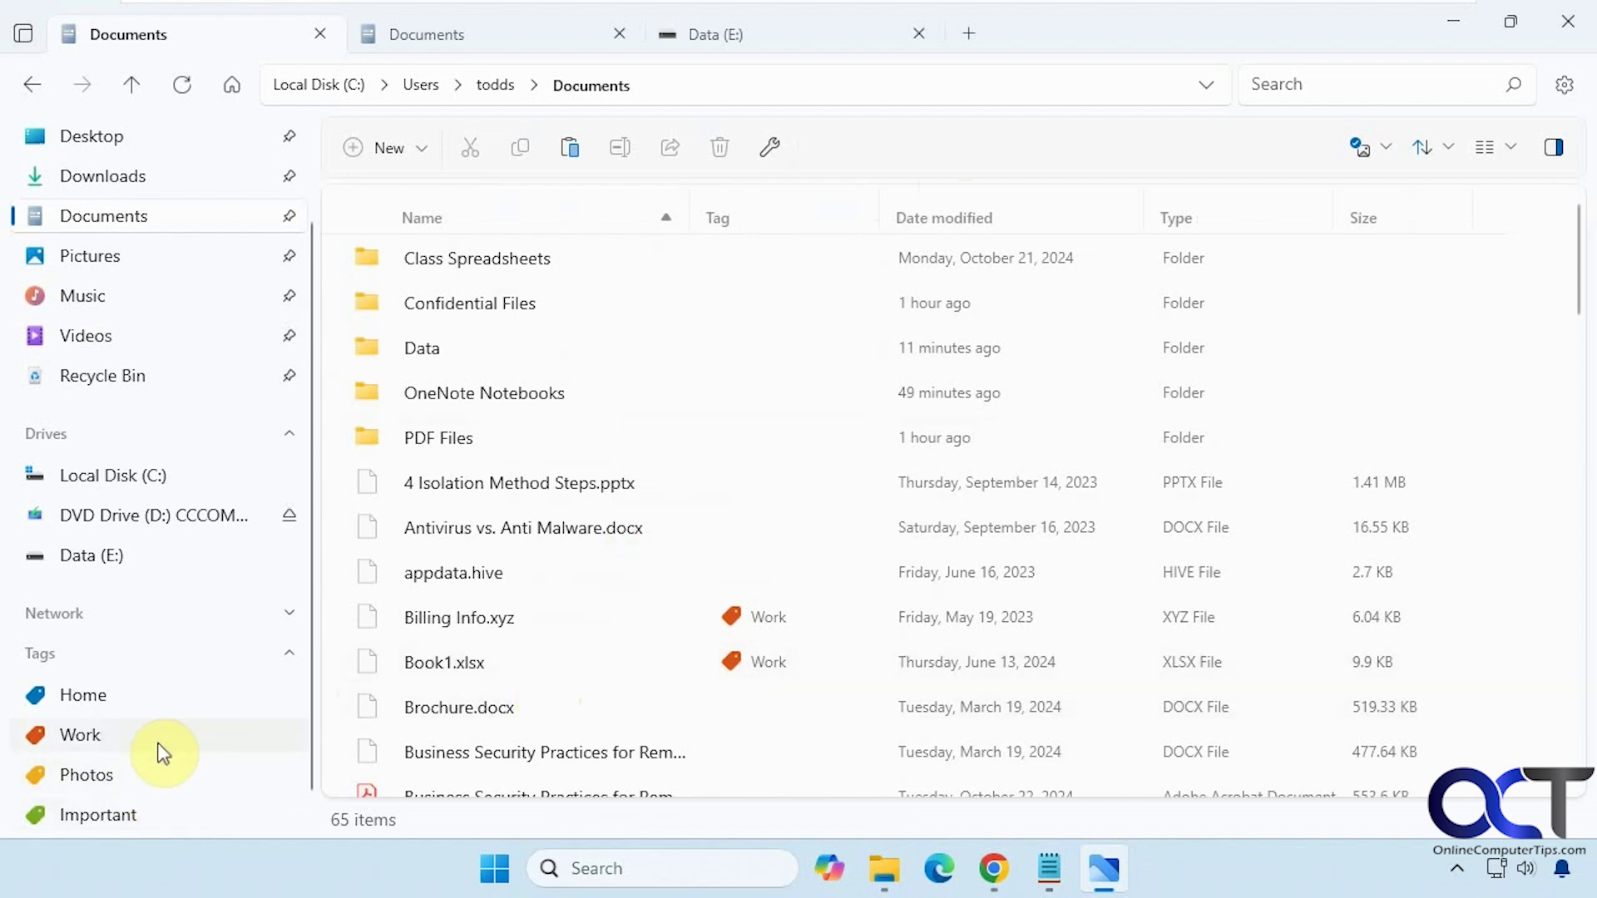
pyautogui.click(90, 738)
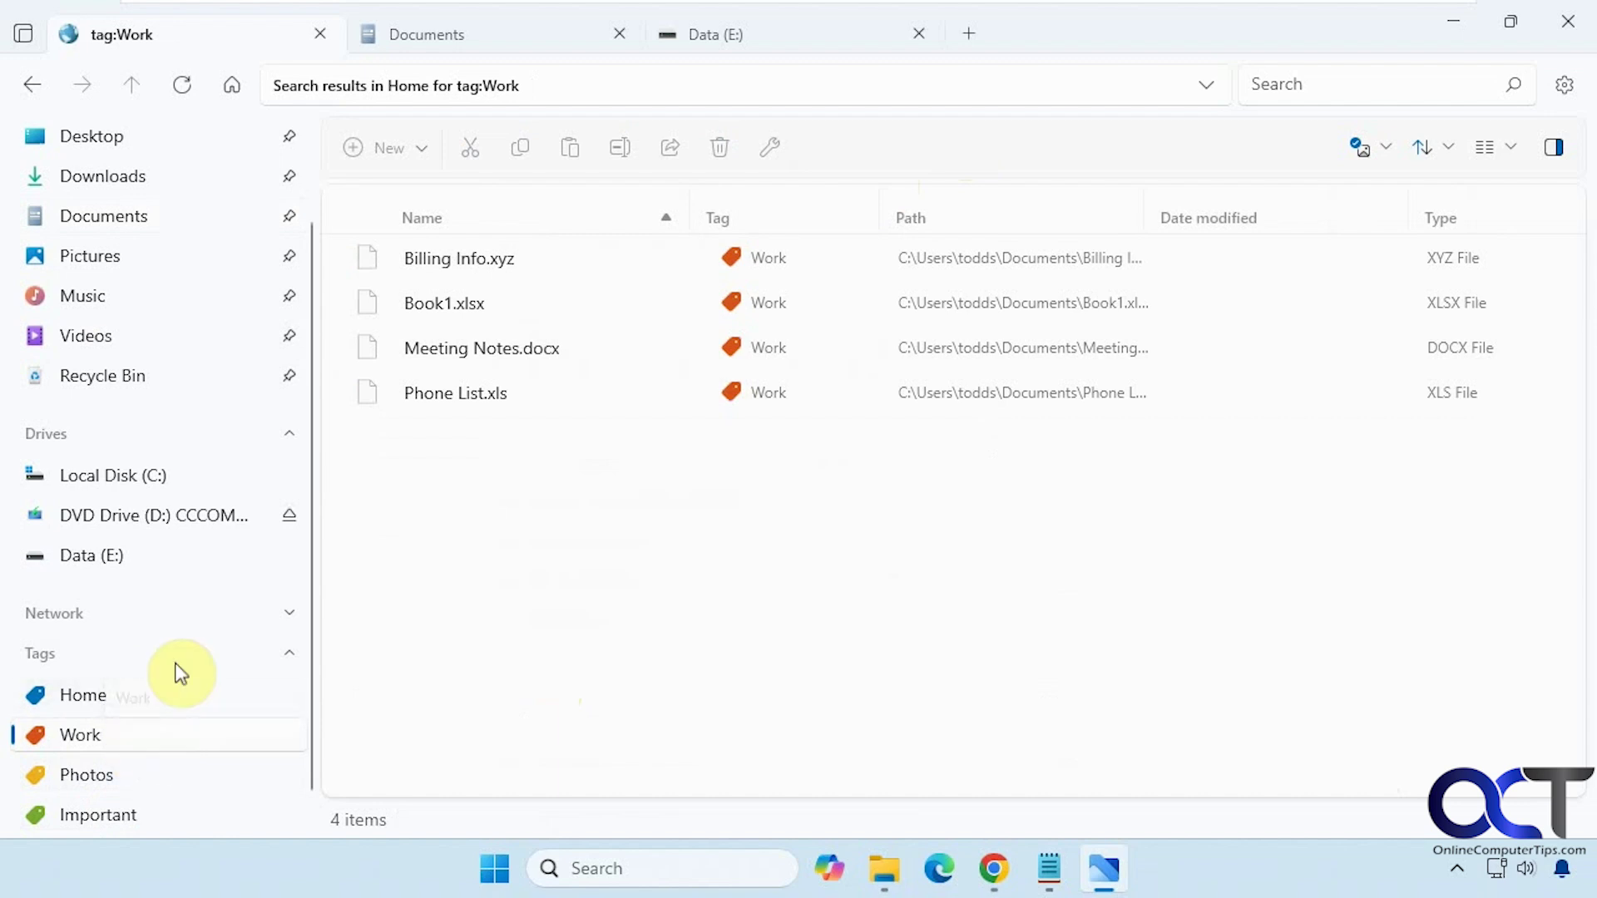
pyautogui.click(288, 616)
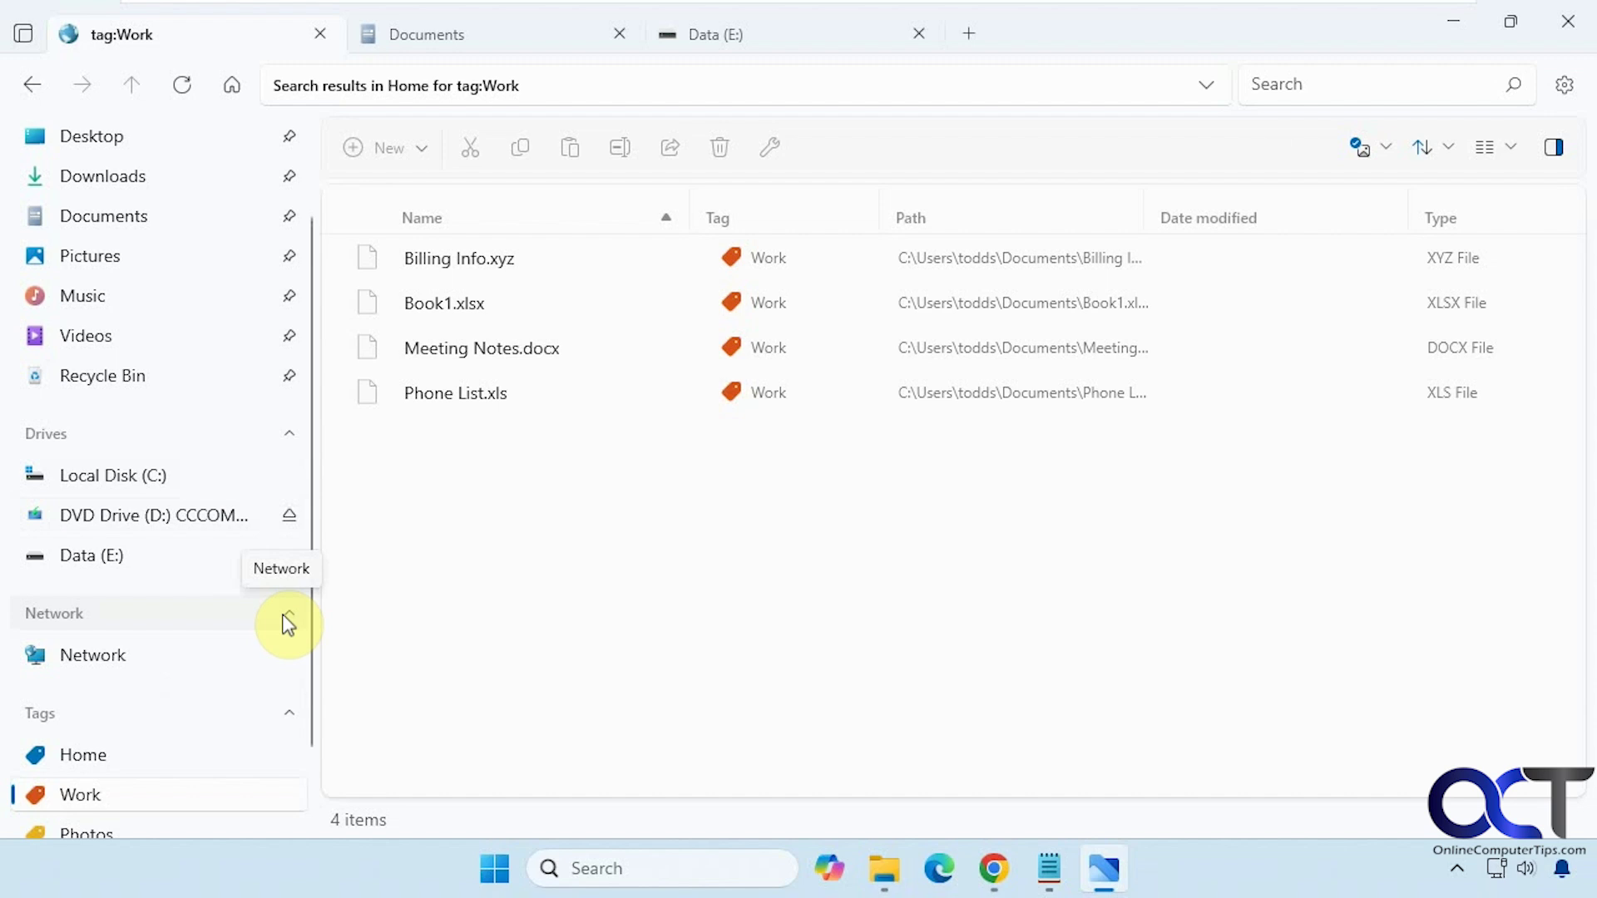
# From Home, drag Data (E:) to the tab bar, add a new Home tab and place it after Data (E:).
pyautogui.click(231, 87)
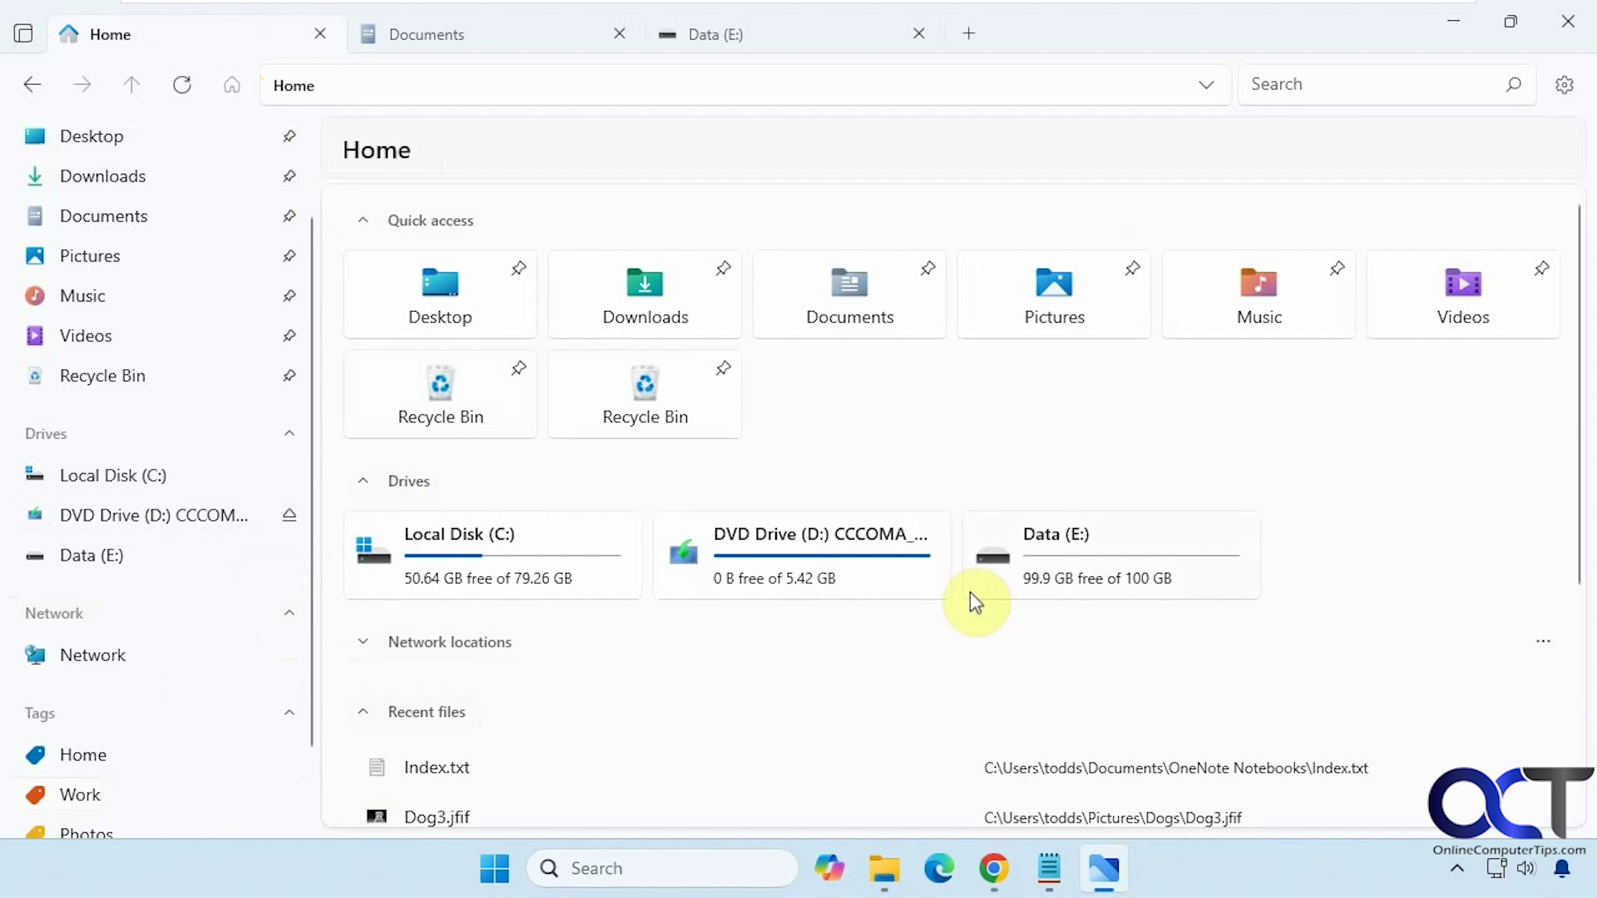
pyautogui.moveTo(962, 605); pyautogui.dragTo(753, 36)
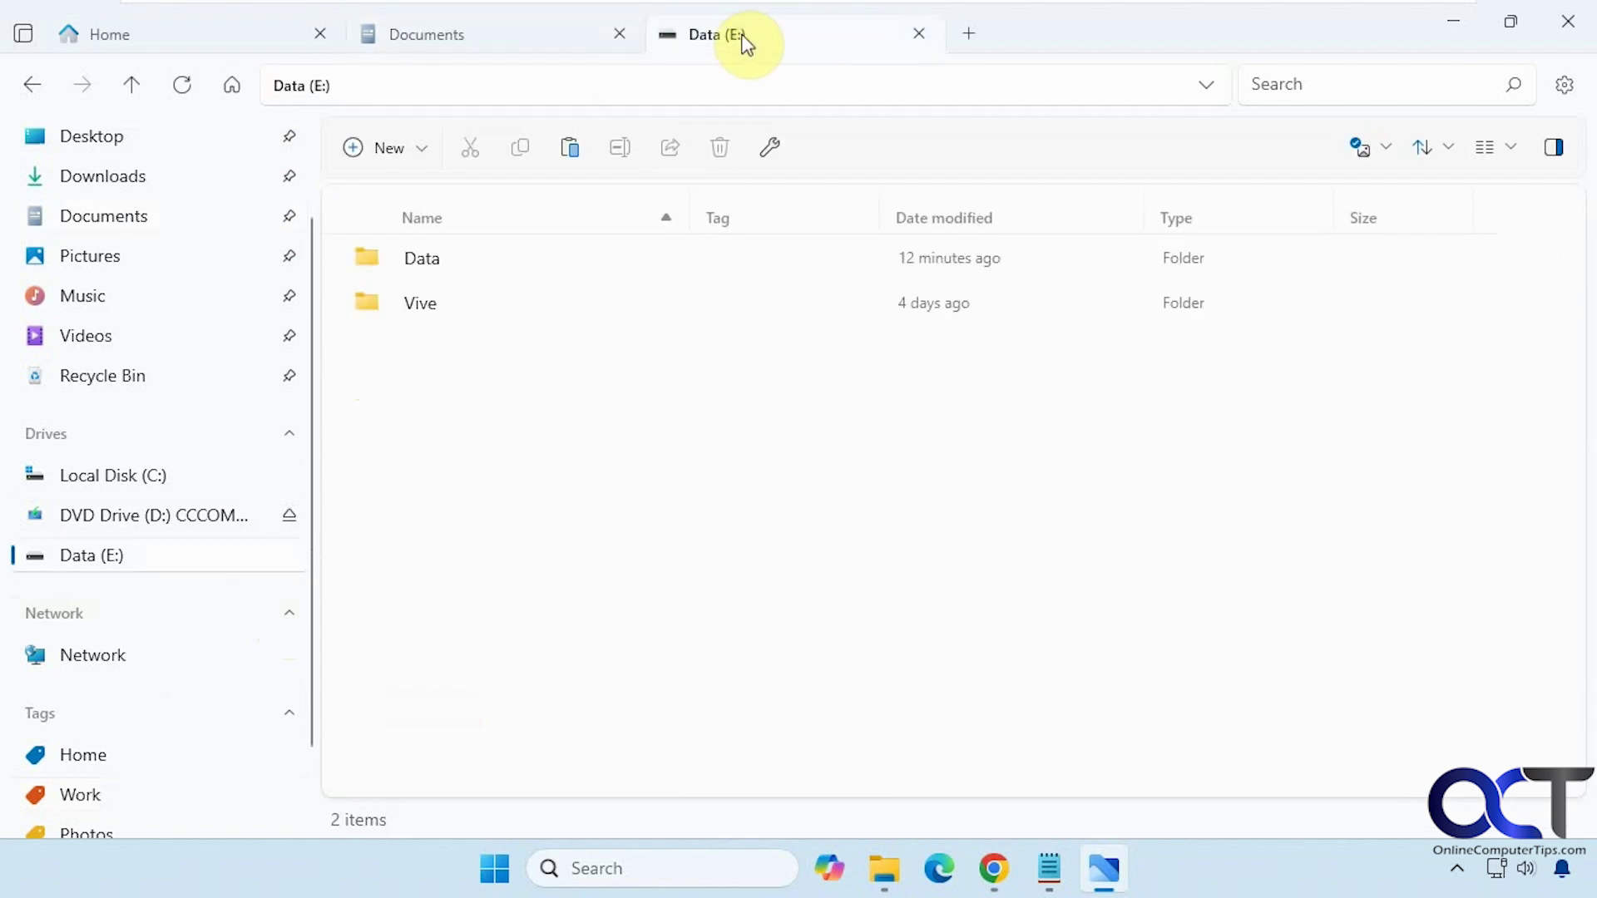
pyautogui.click(972, 35)
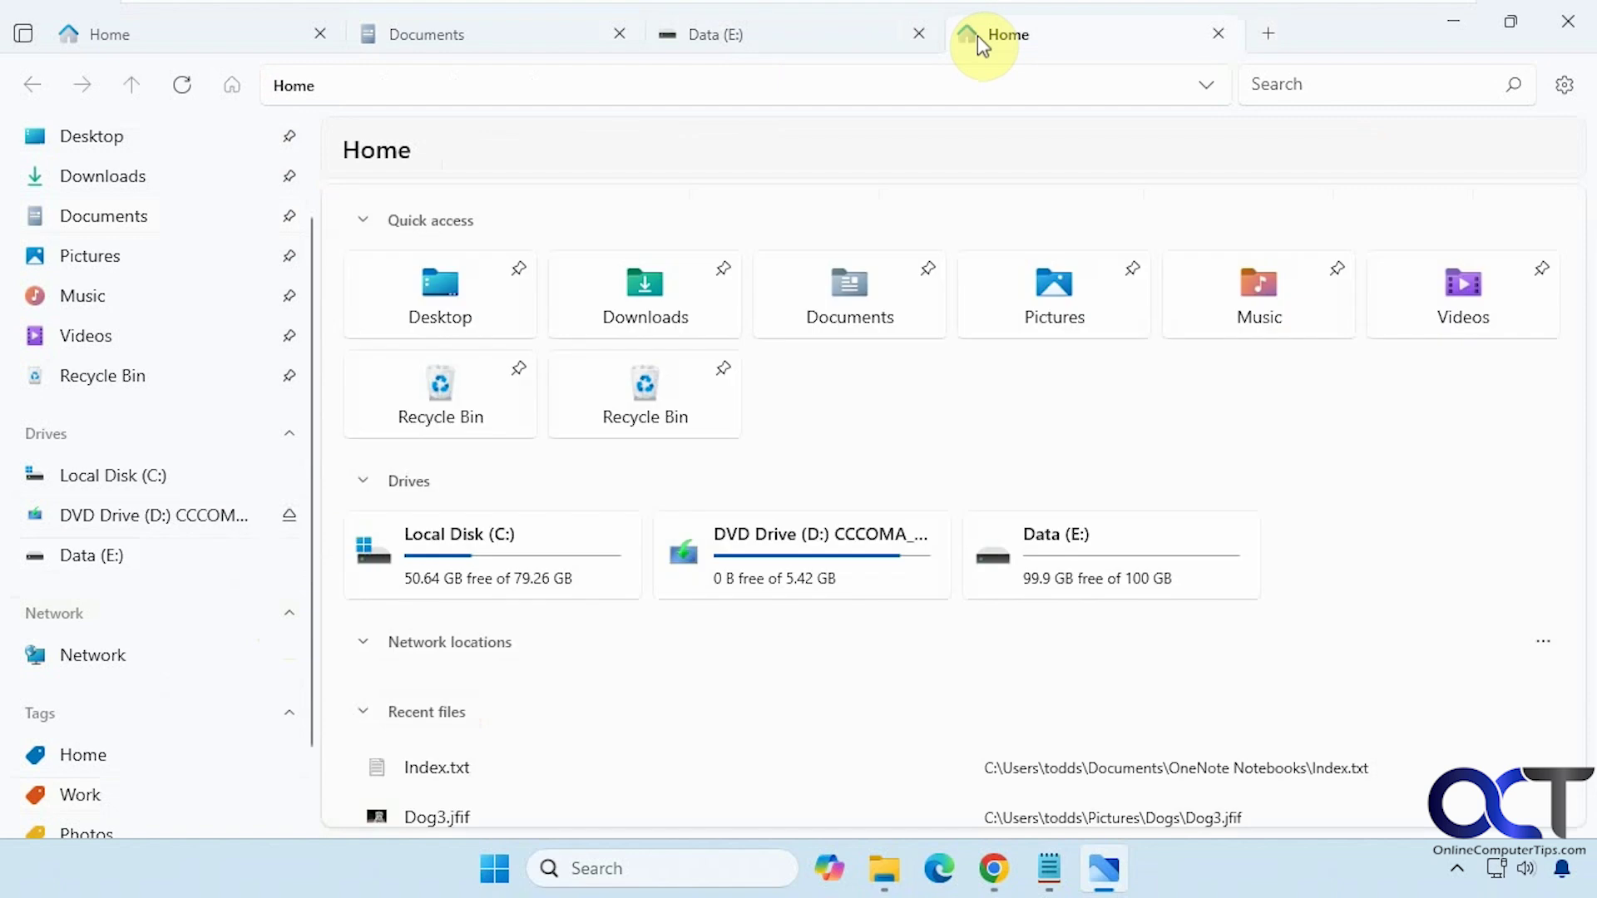
pyautogui.moveTo(1095, 37)
pyautogui.mouseDown()
pyautogui.moveTo(660, 47)
pyautogui.moveTo(1089, 51)
pyautogui.mouseUp()
pyautogui.moveTo(1194, 50); pyautogui.dragTo(1143, 36)
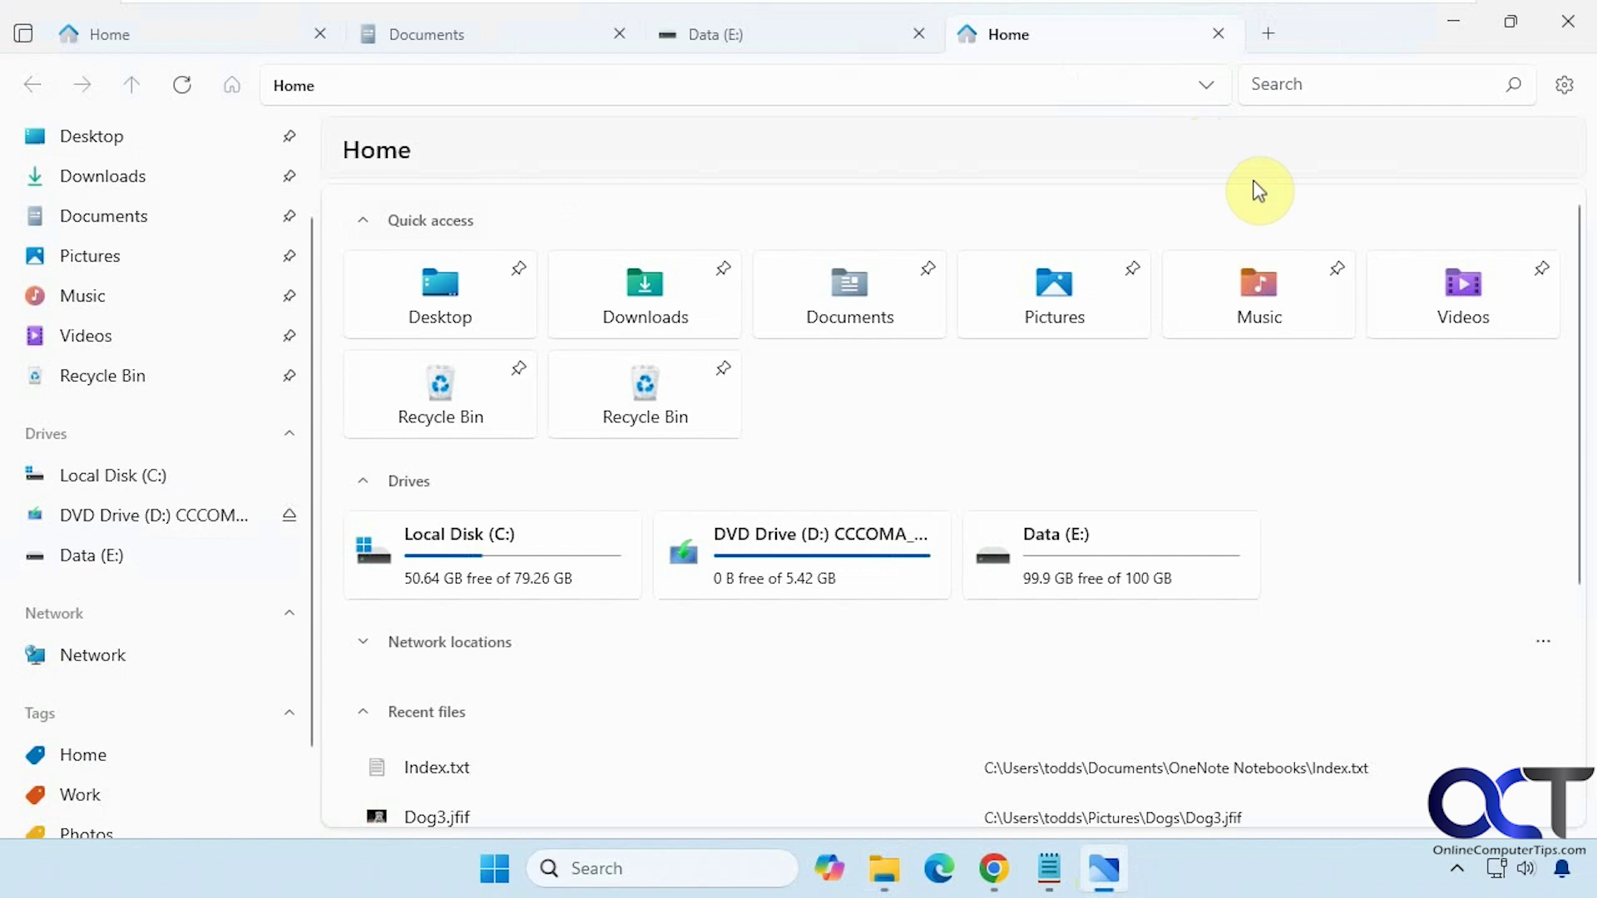
# Review the General settings' Date format and Startup options, keeping Application and Continue where you left off.
pyautogui.click(1566, 86)
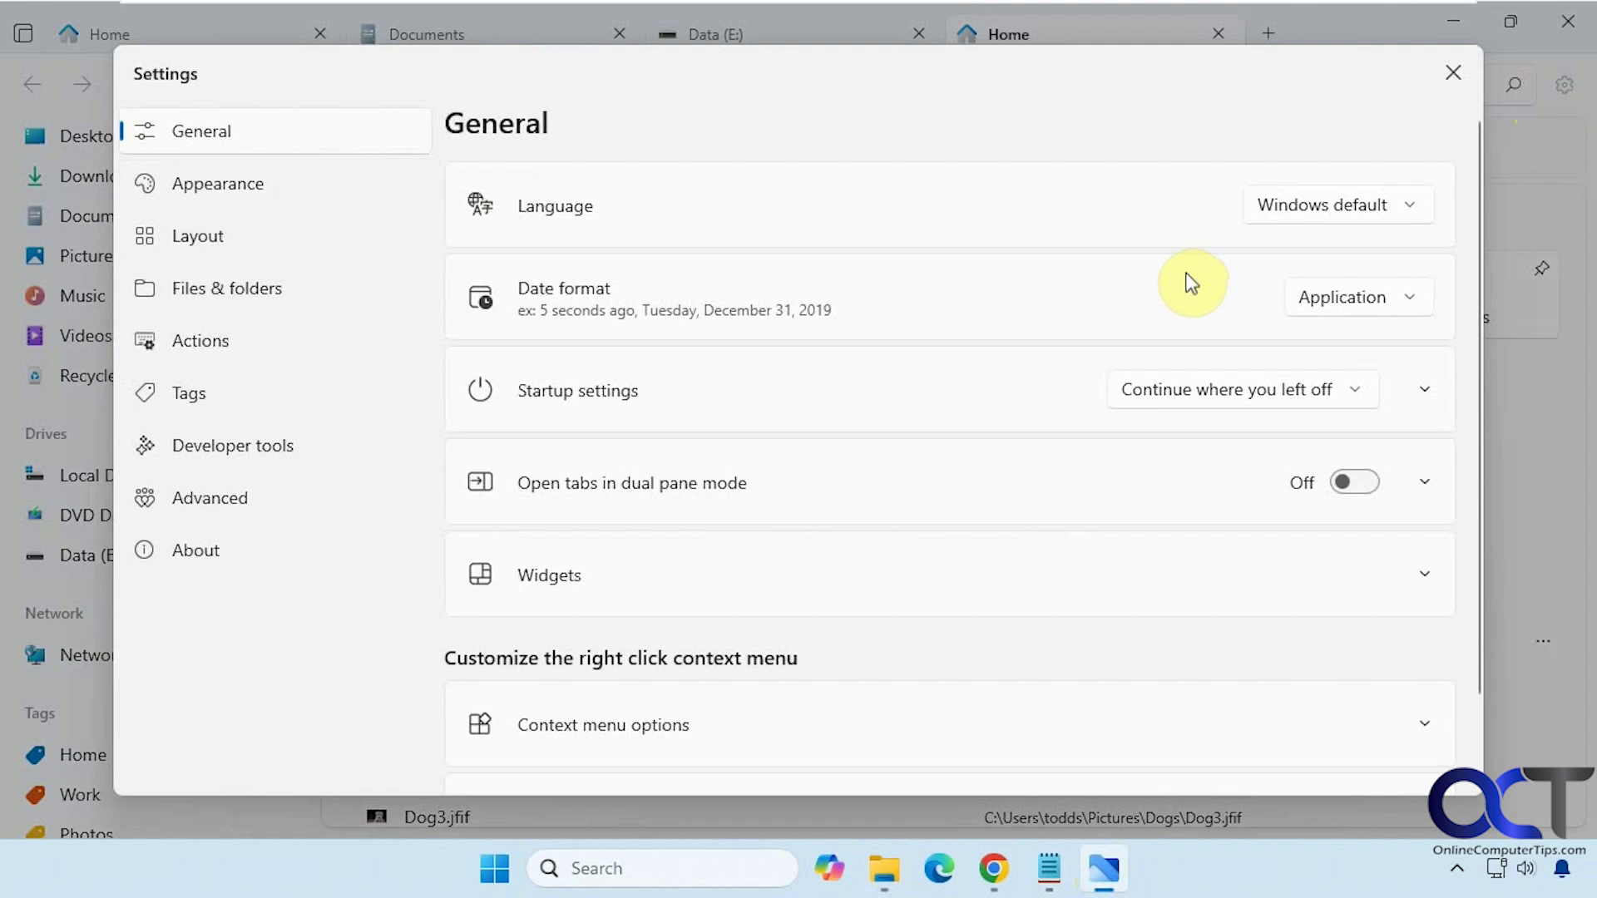
pyautogui.click(1339, 298)
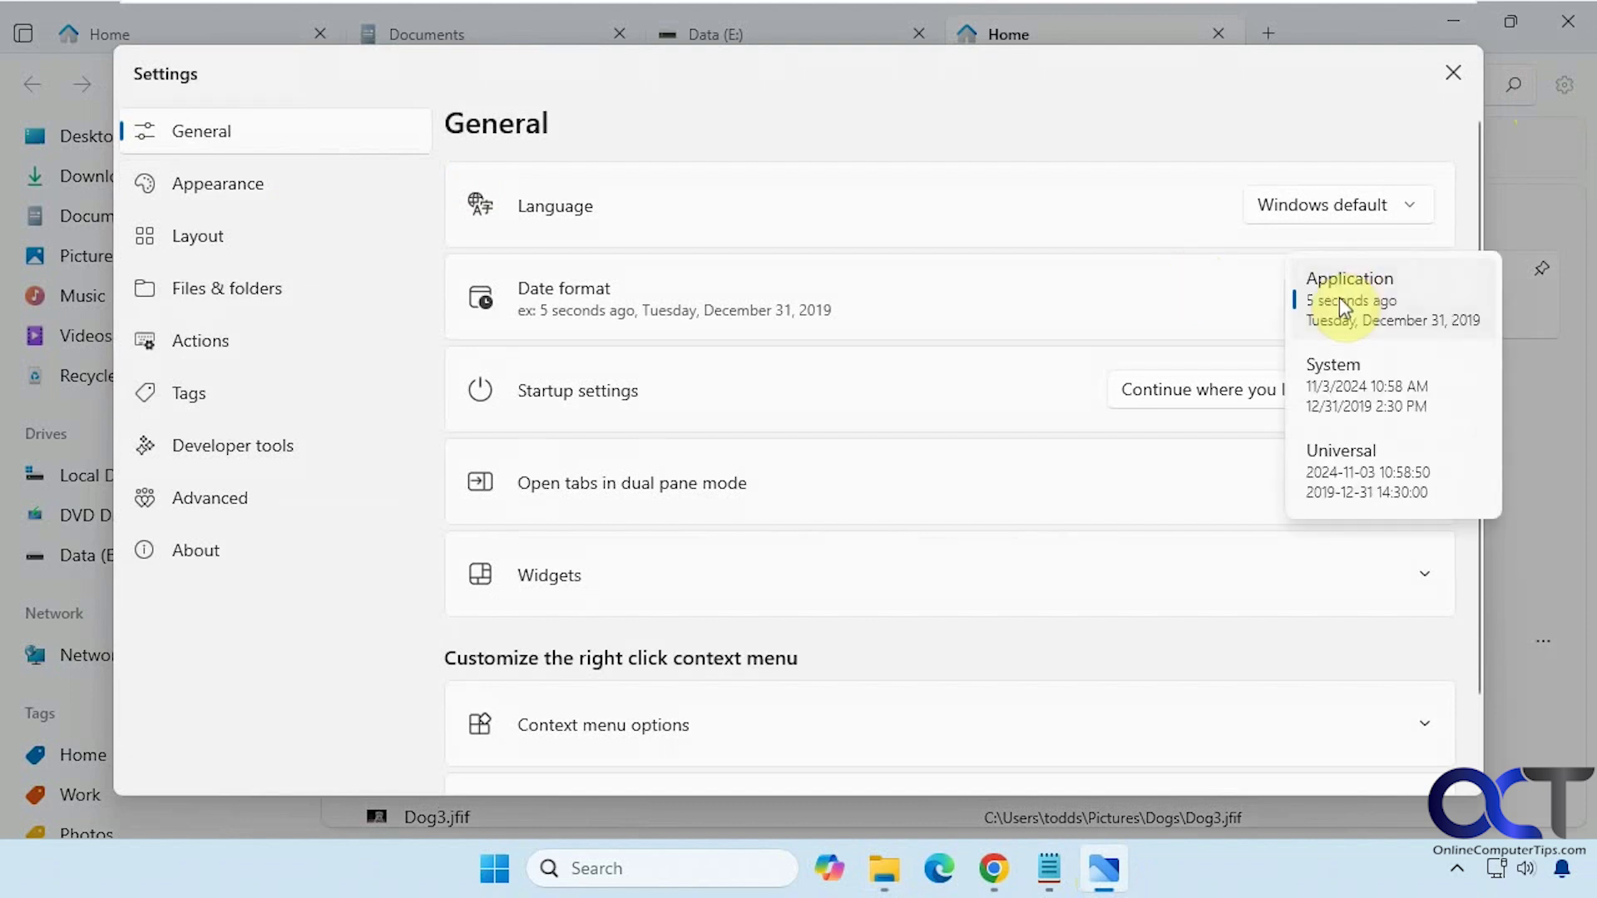
pyautogui.click(1340, 297)
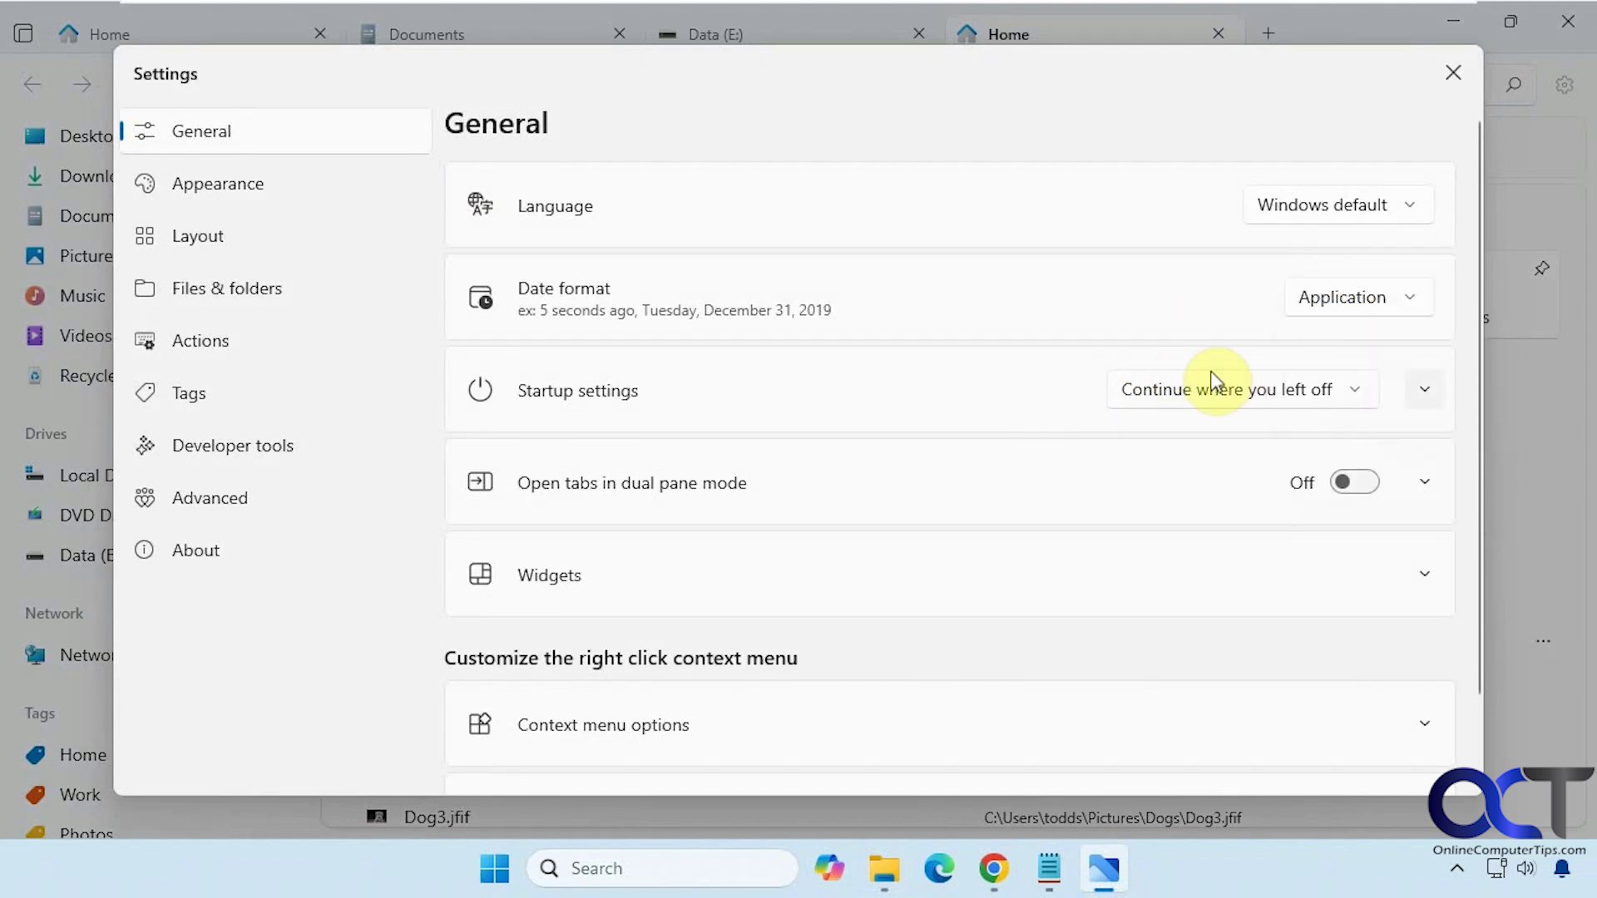
pyautogui.click(1353, 391)
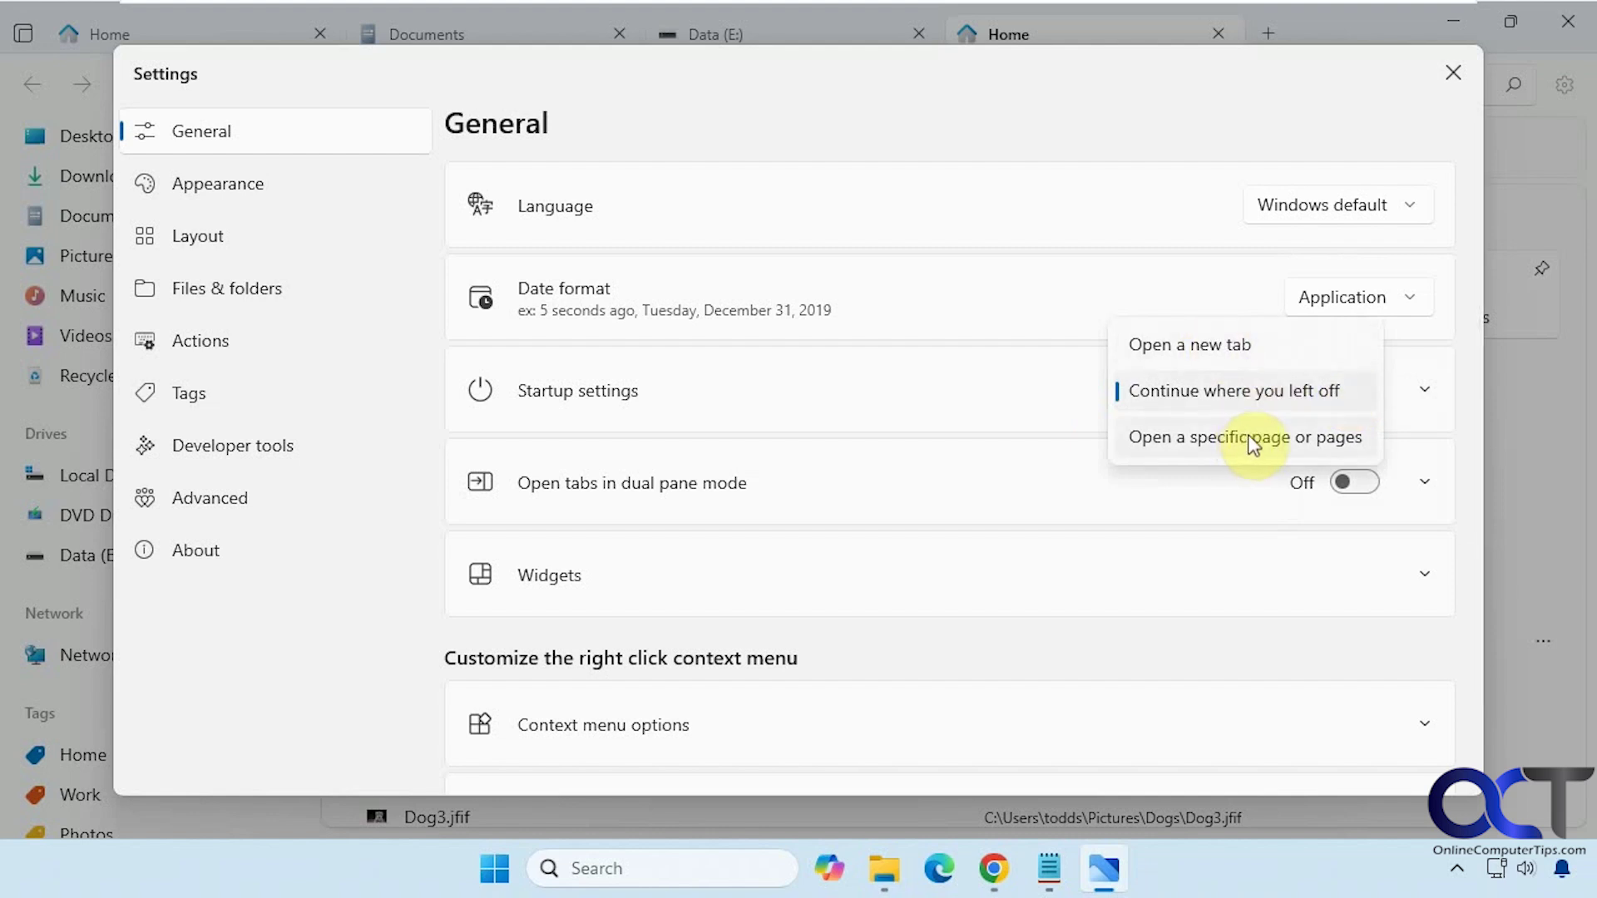
pyautogui.click(1123, 407)
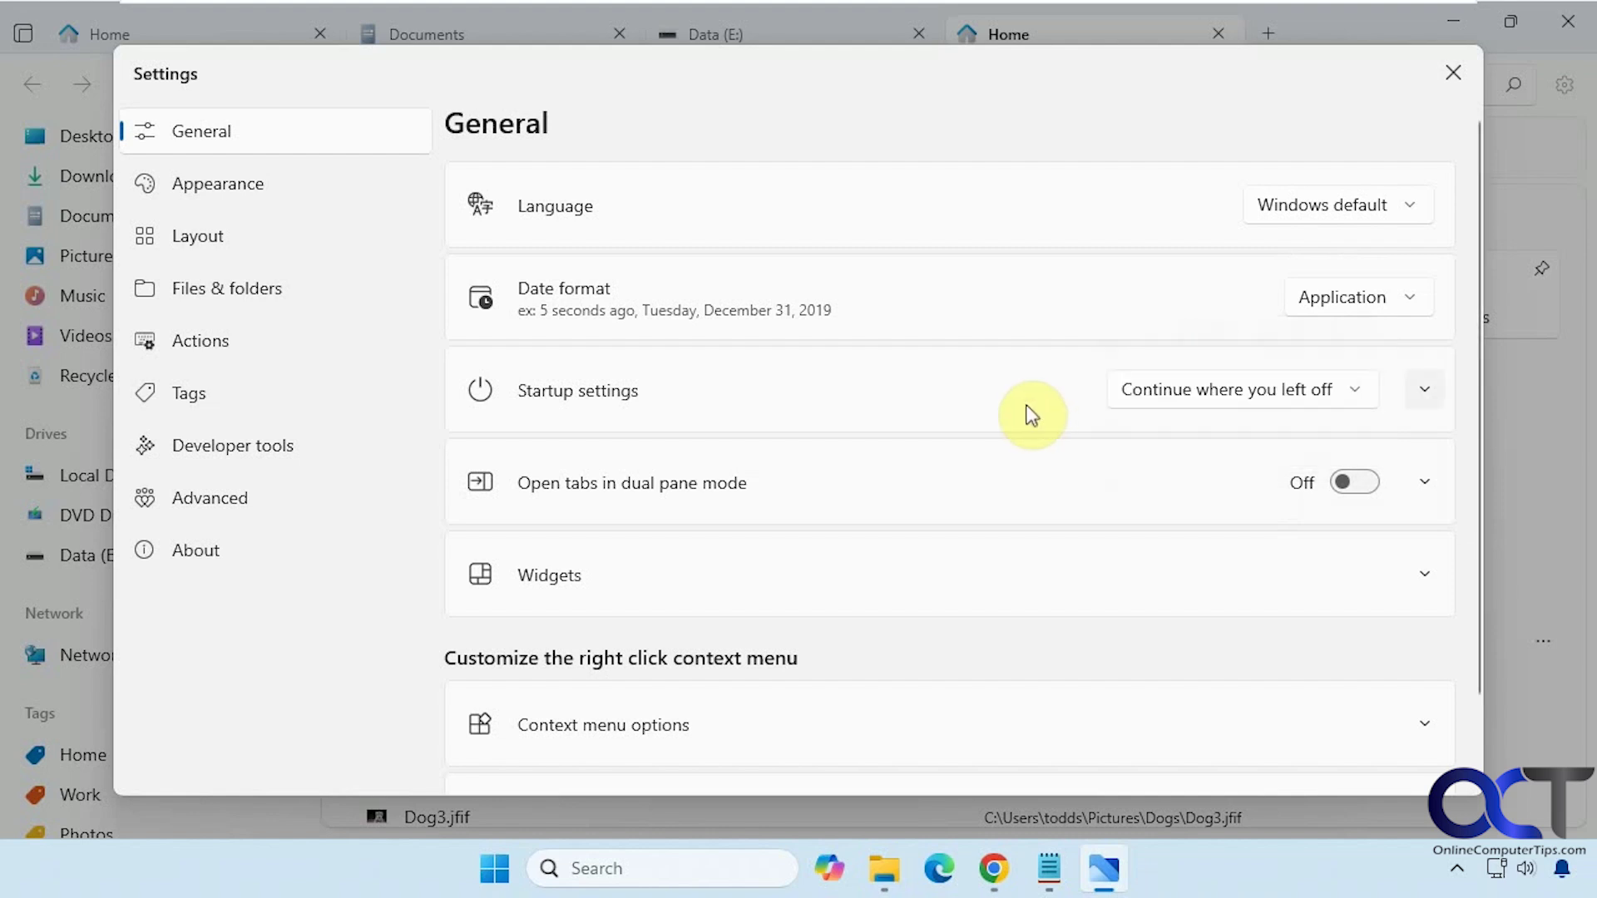
pyautogui.click(1448, 79)
# Close Files and relaunch it from the system tray, restoring its four previous tabs.
pyautogui.click(1561, 23)
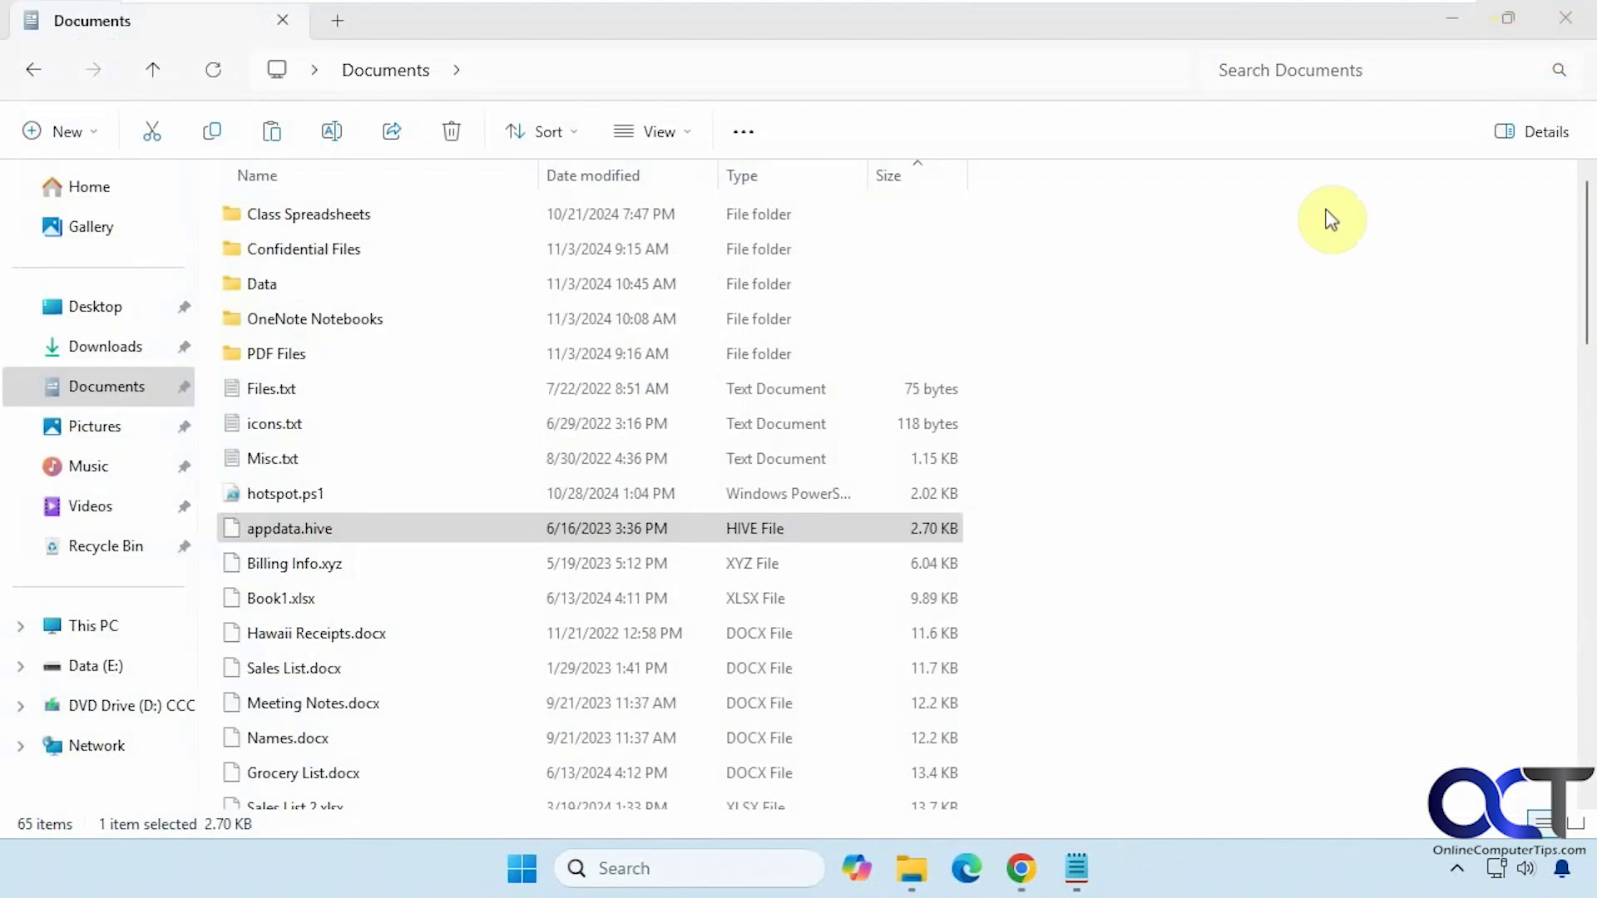
pyautogui.click(1457, 17)
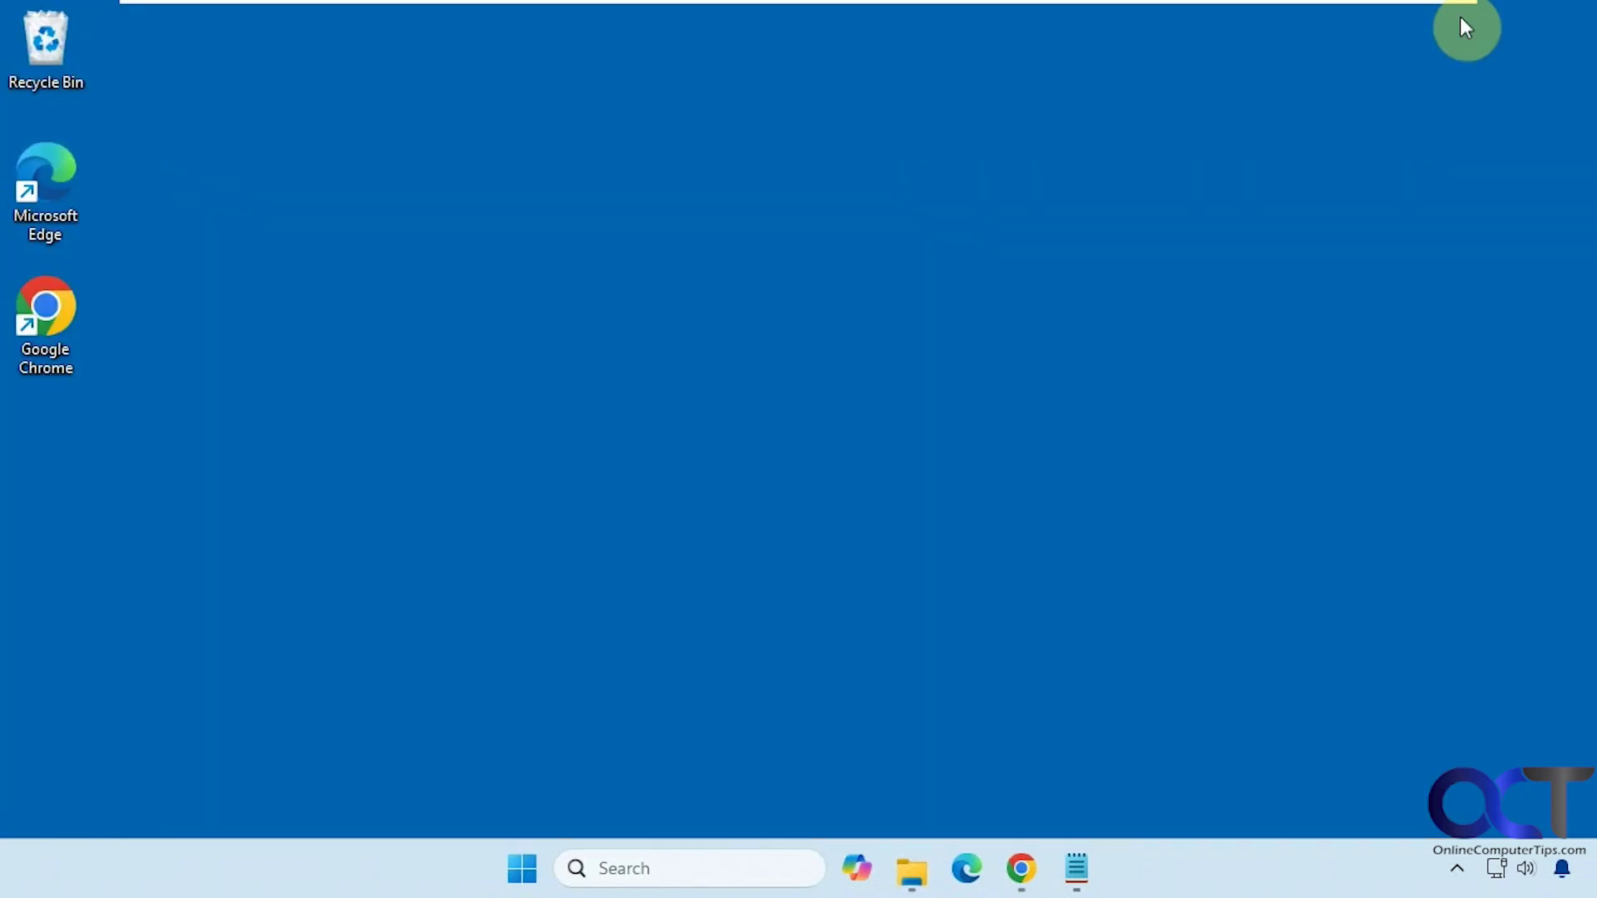
pyautogui.click(1457, 868)
pyautogui.click(1359, 736)
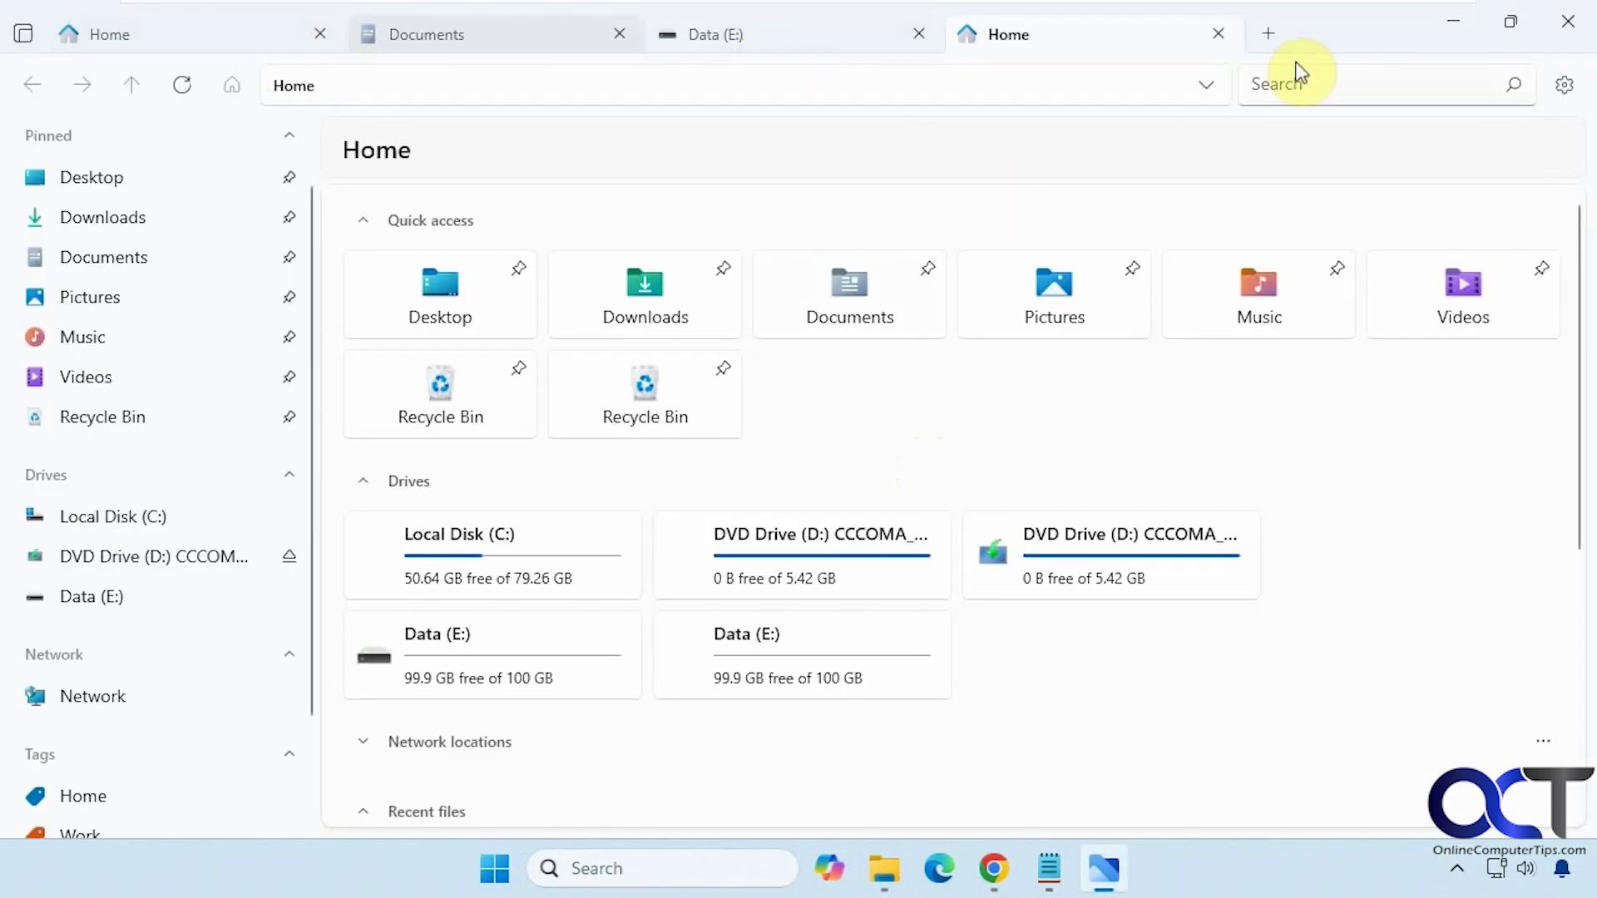
# Turn on dual pane mode for new tabs and open a tab showing Documents and Downloads.
pyautogui.click(1564, 87)
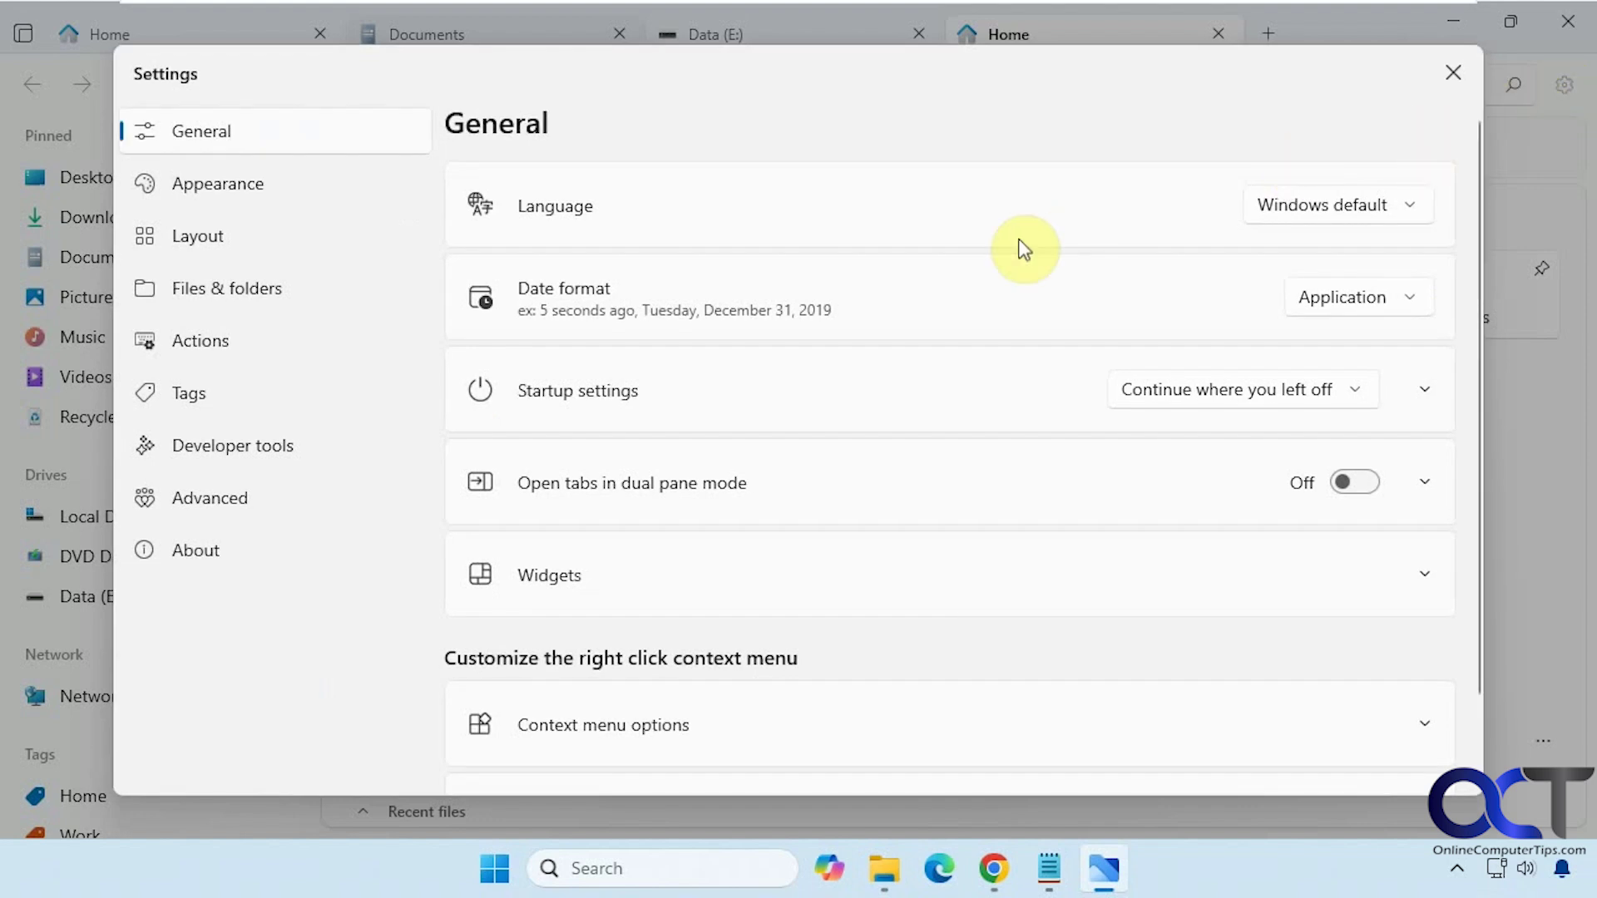
pyautogui.click(1365, 482)
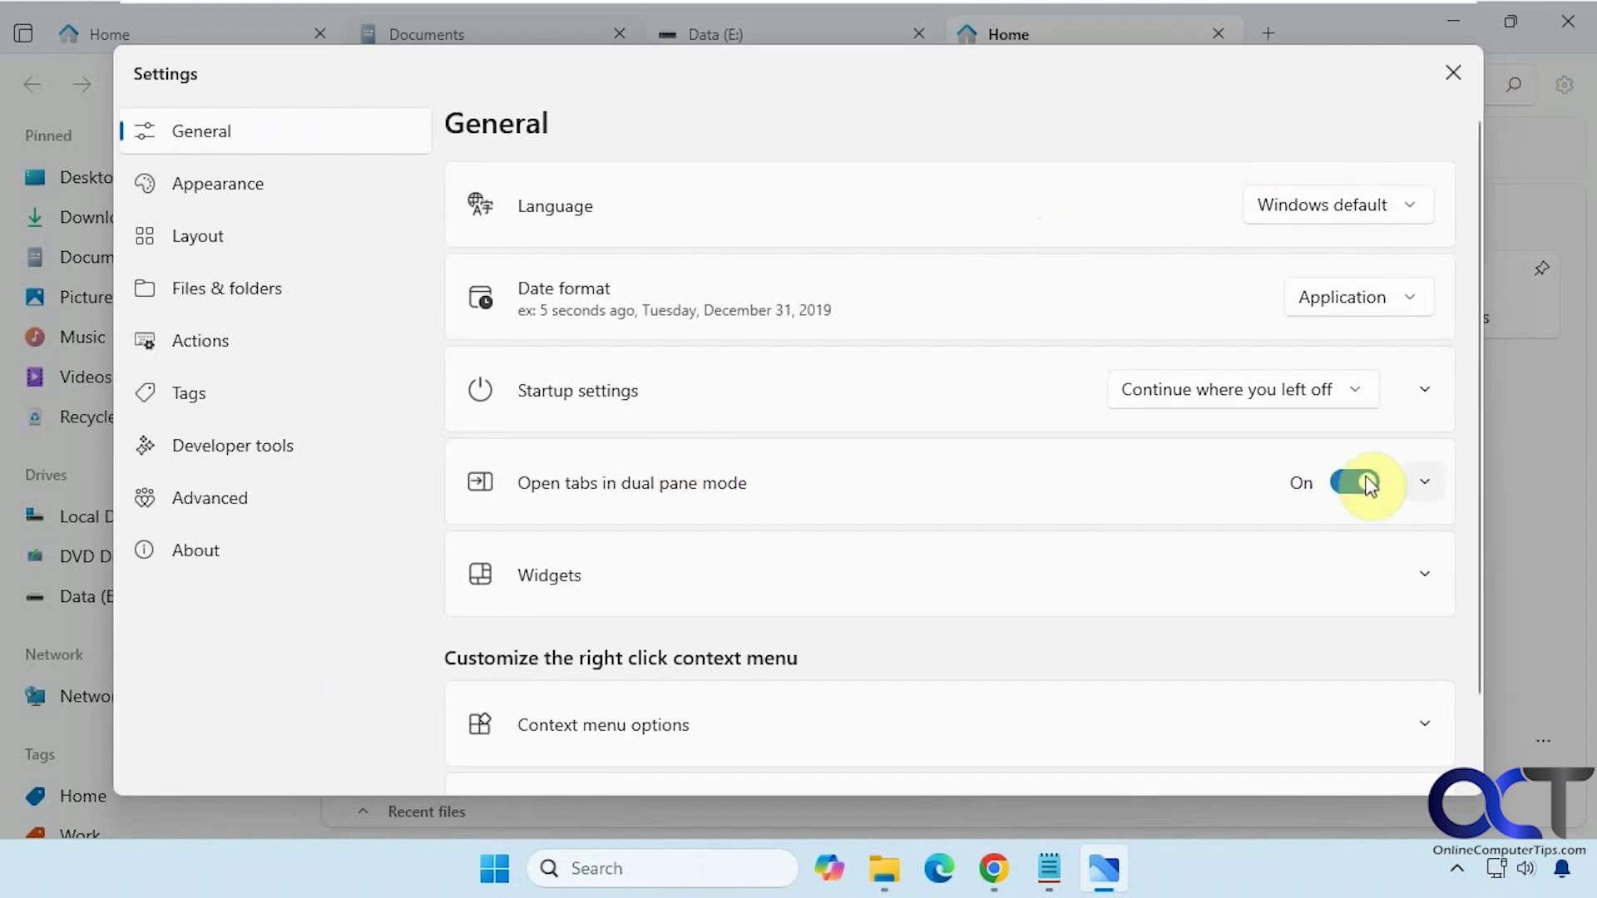
pyautogui.click(1426, 482)
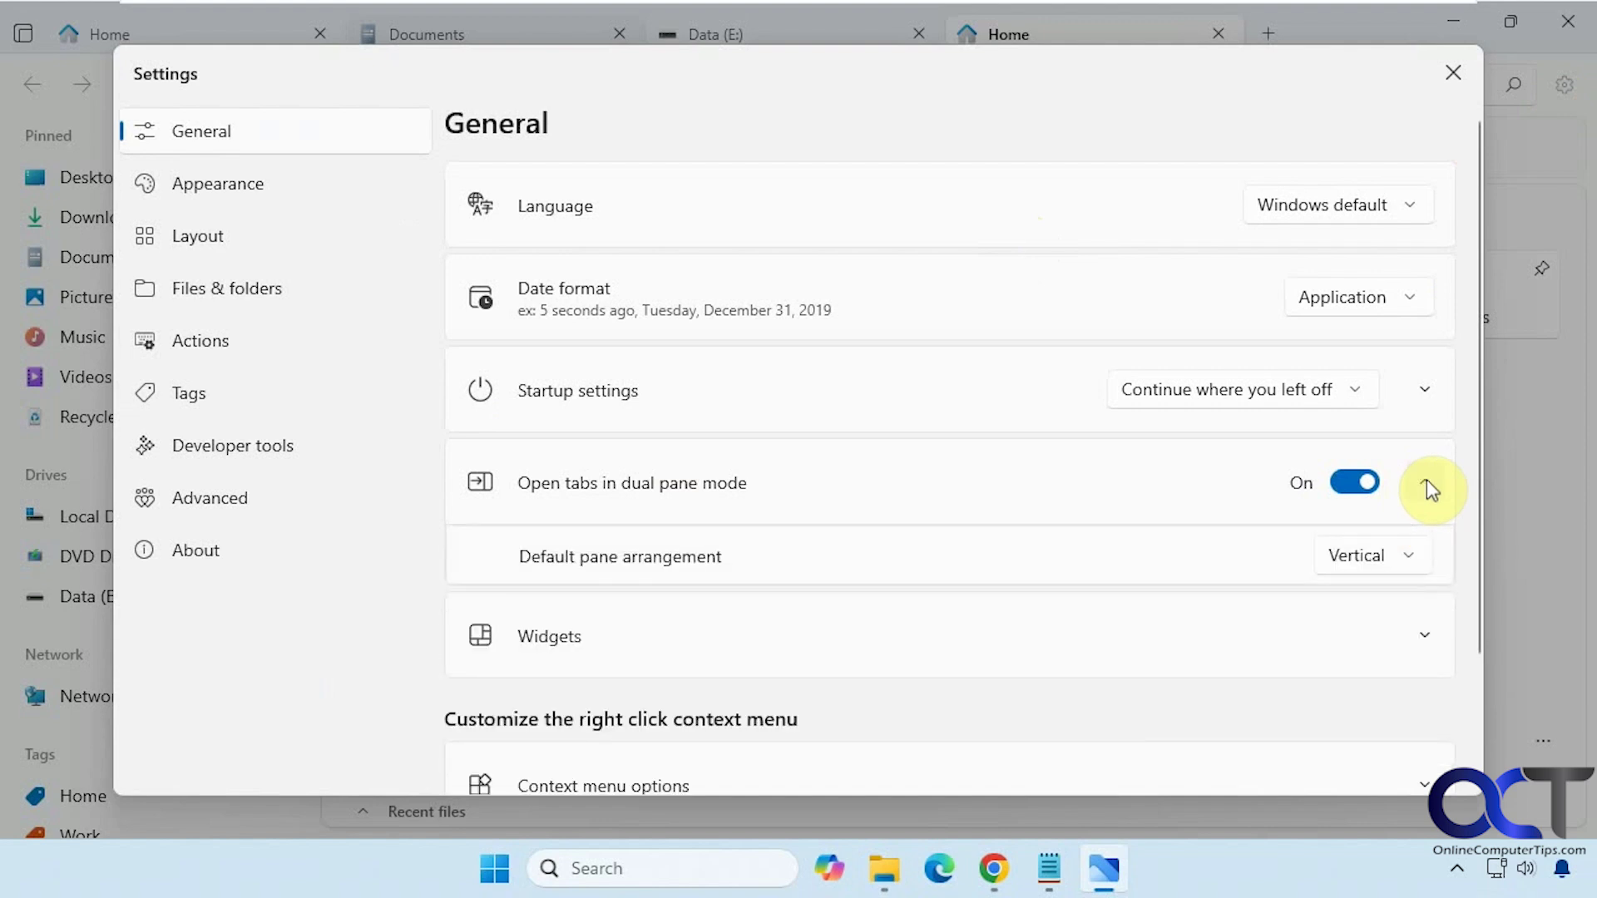
pyautogui.click(1456, 76)
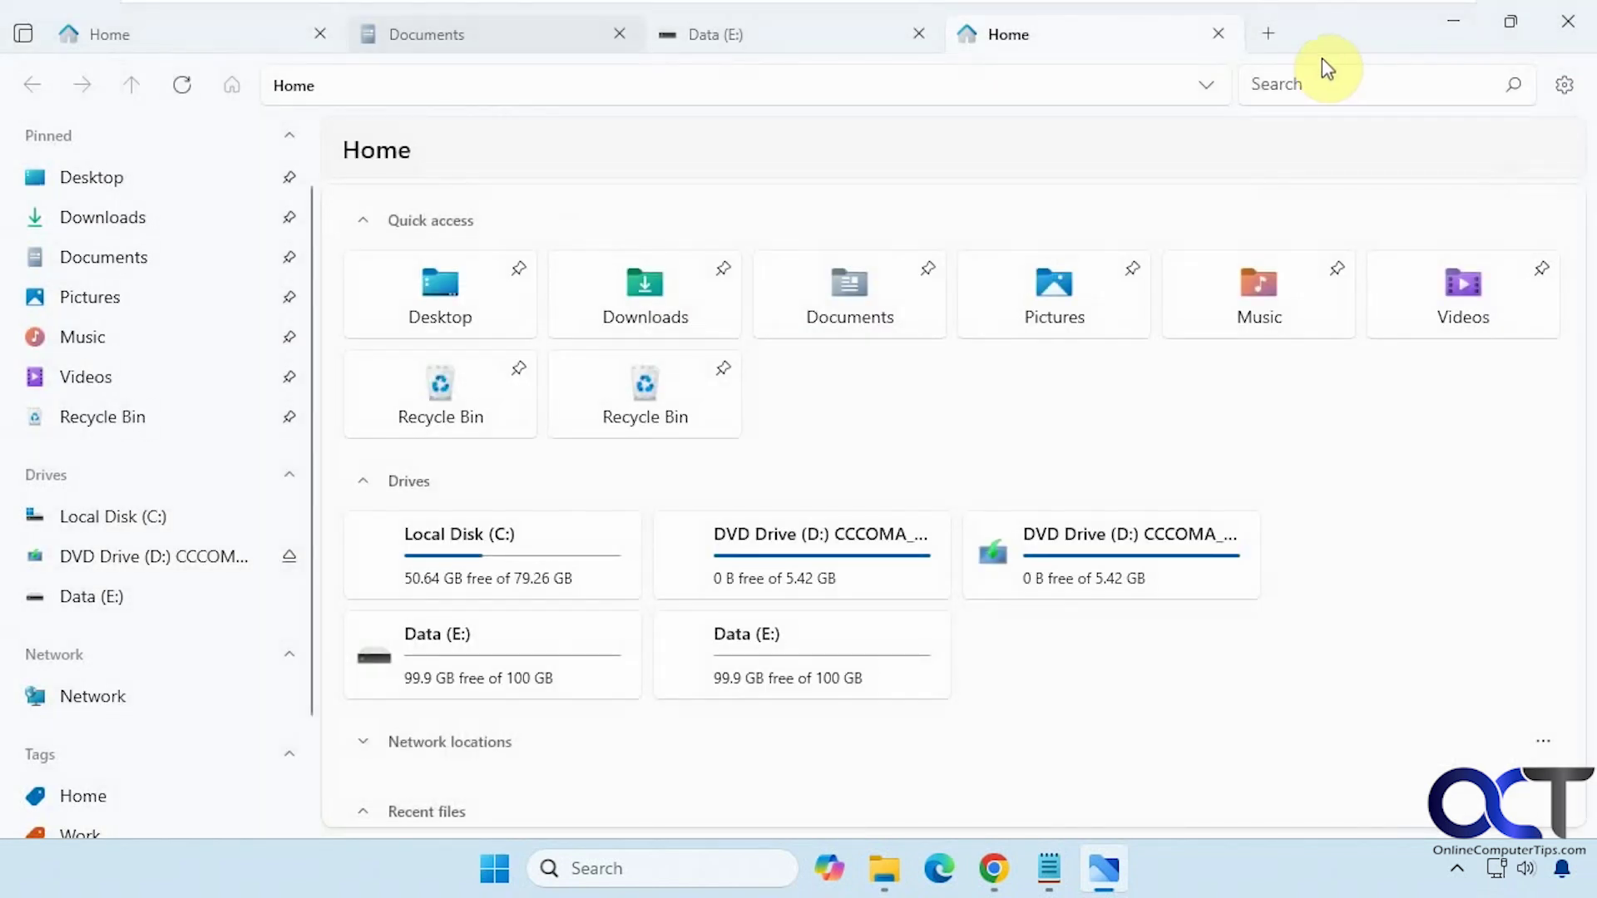
pyautogui.click(1269, 35)
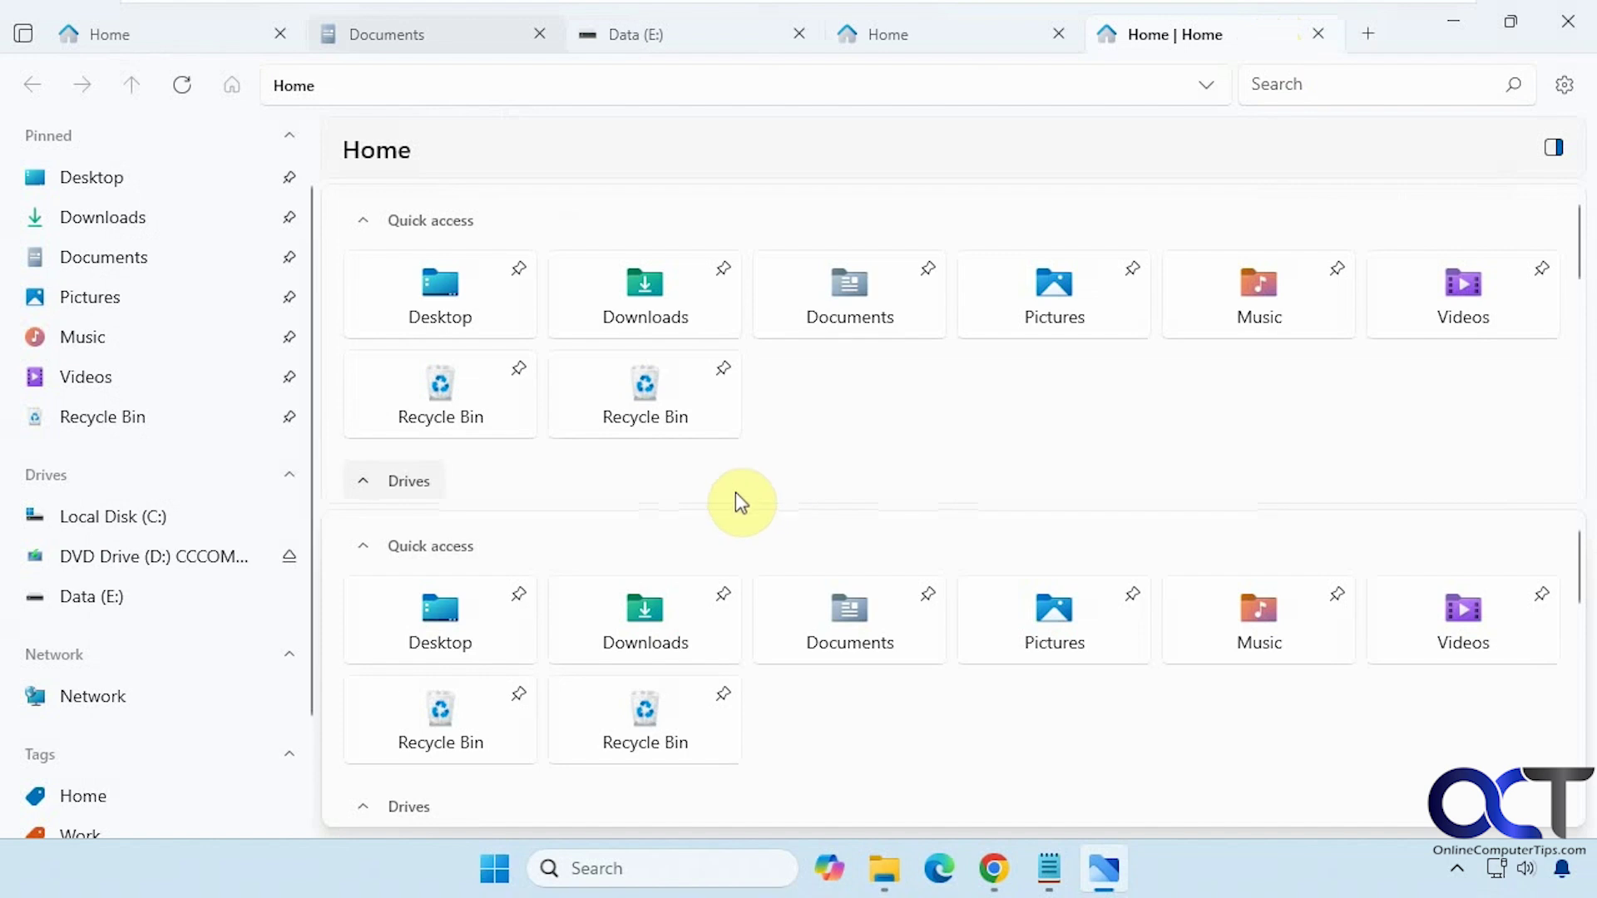
pyautogui.click(656, 627)
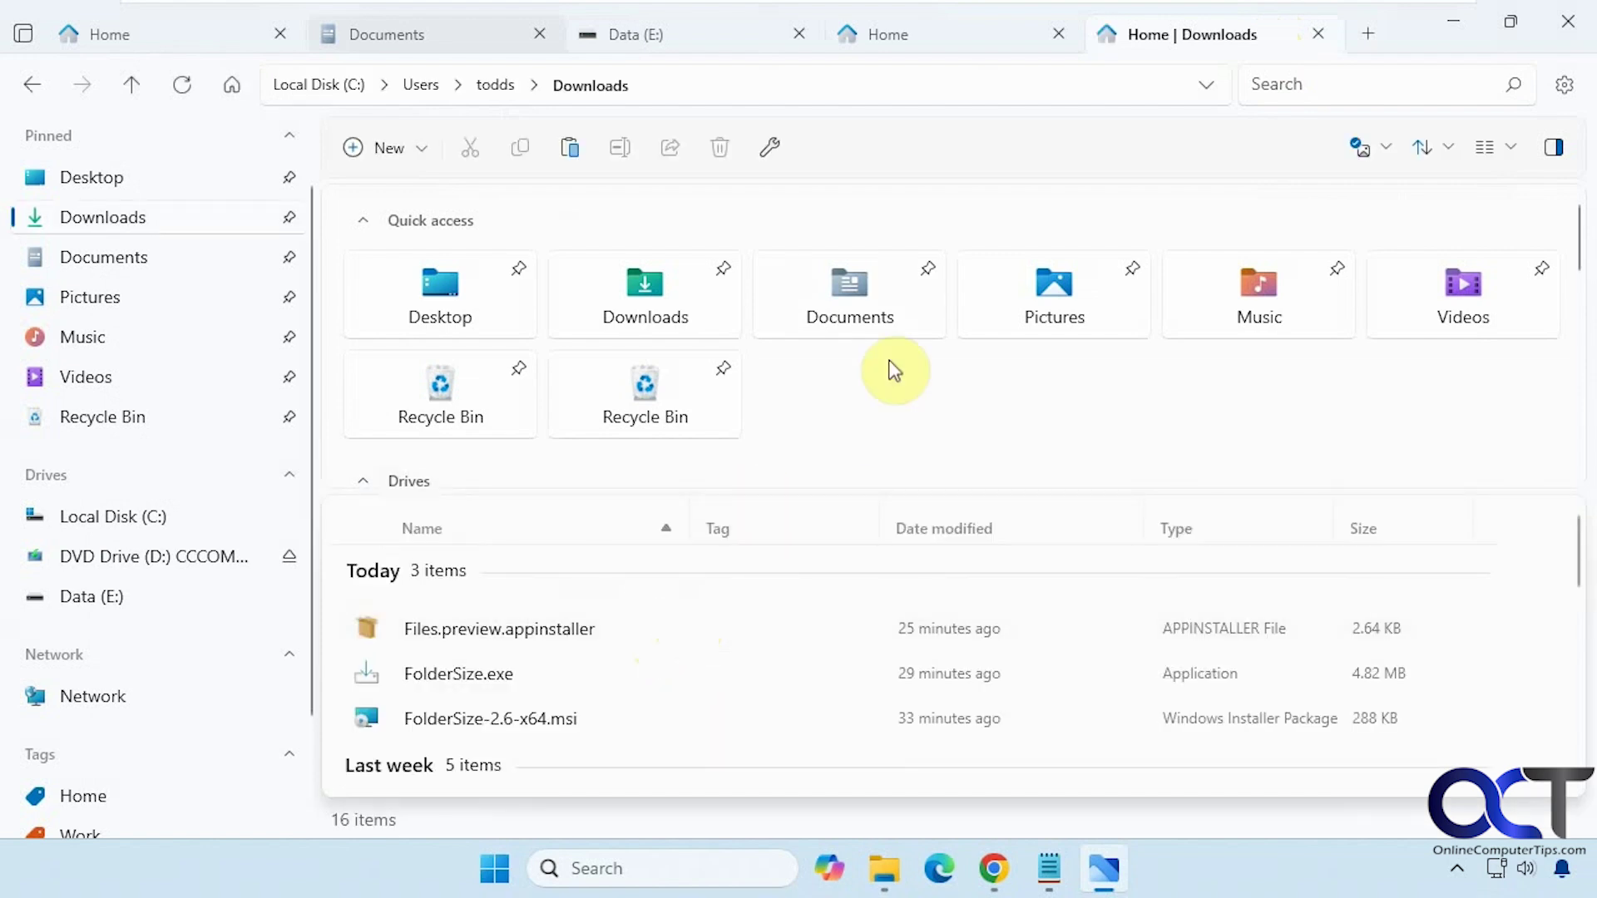
pyautogui.click(862, 312)
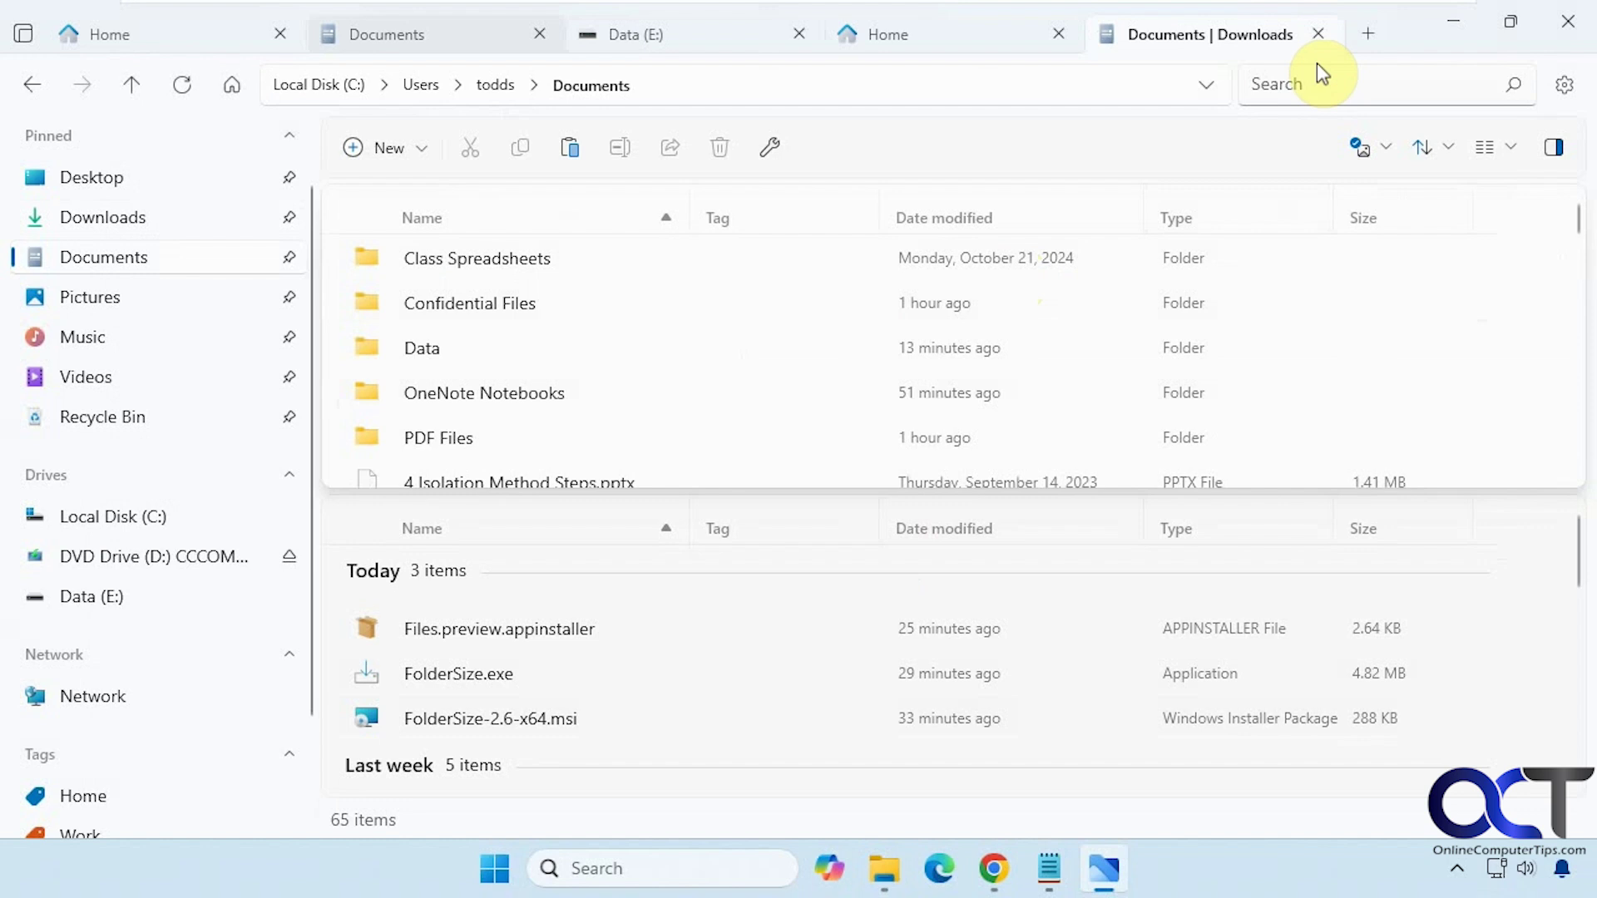
# Set the default dual pane arrangement to Vertical.
pyautogui.click(1564, 85)
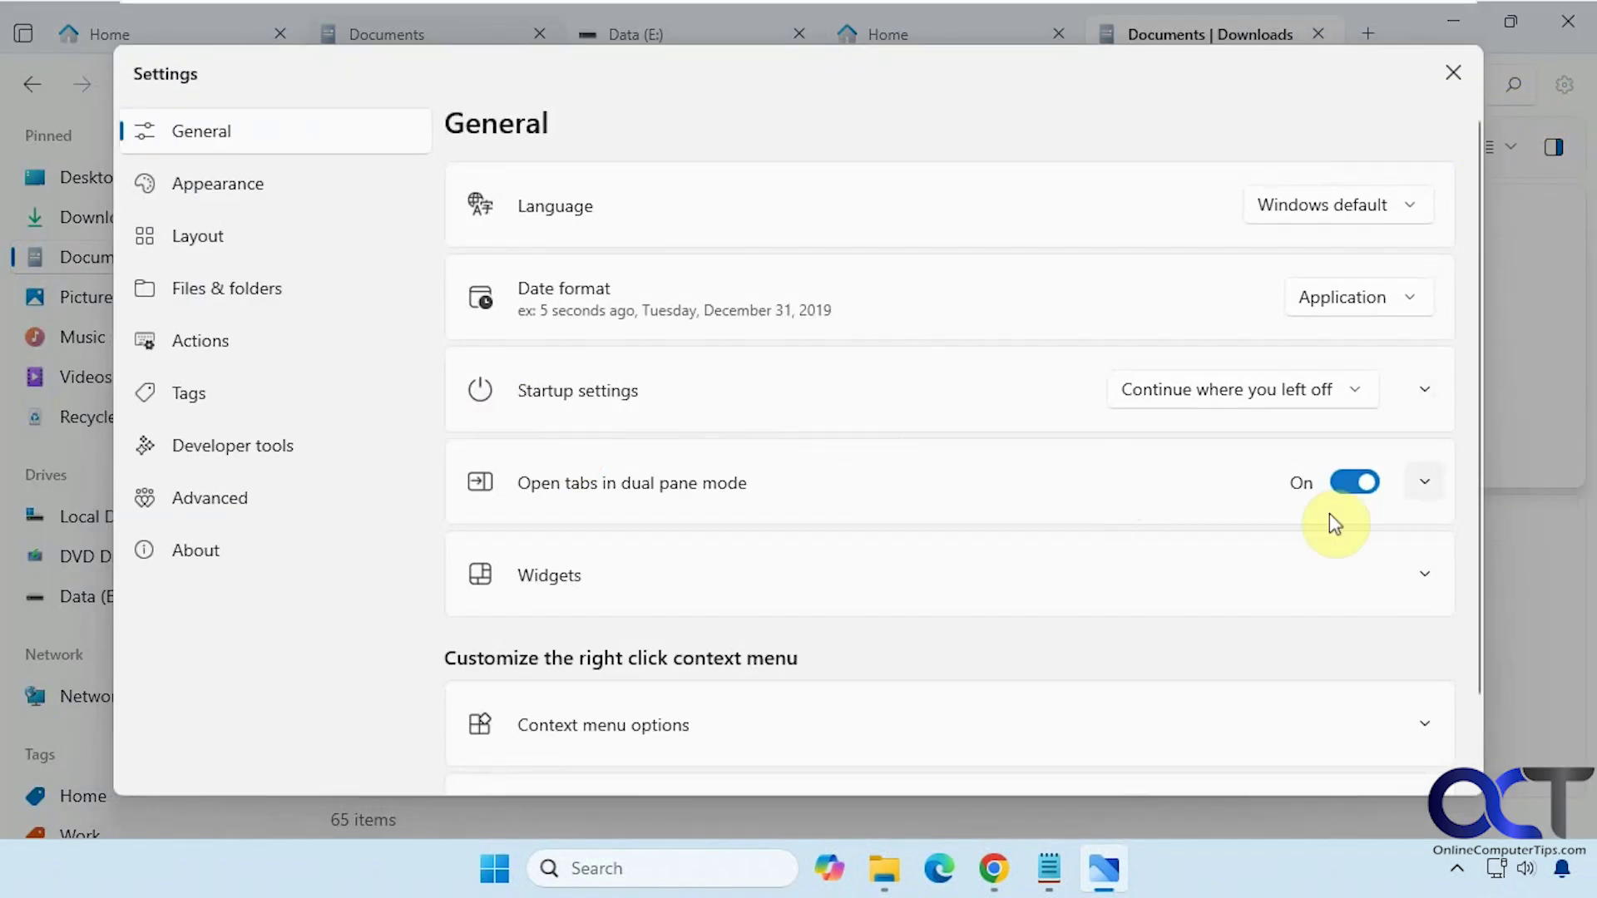
pyautogui.click(1414, 486)
pyautogui.click(1359, 549)
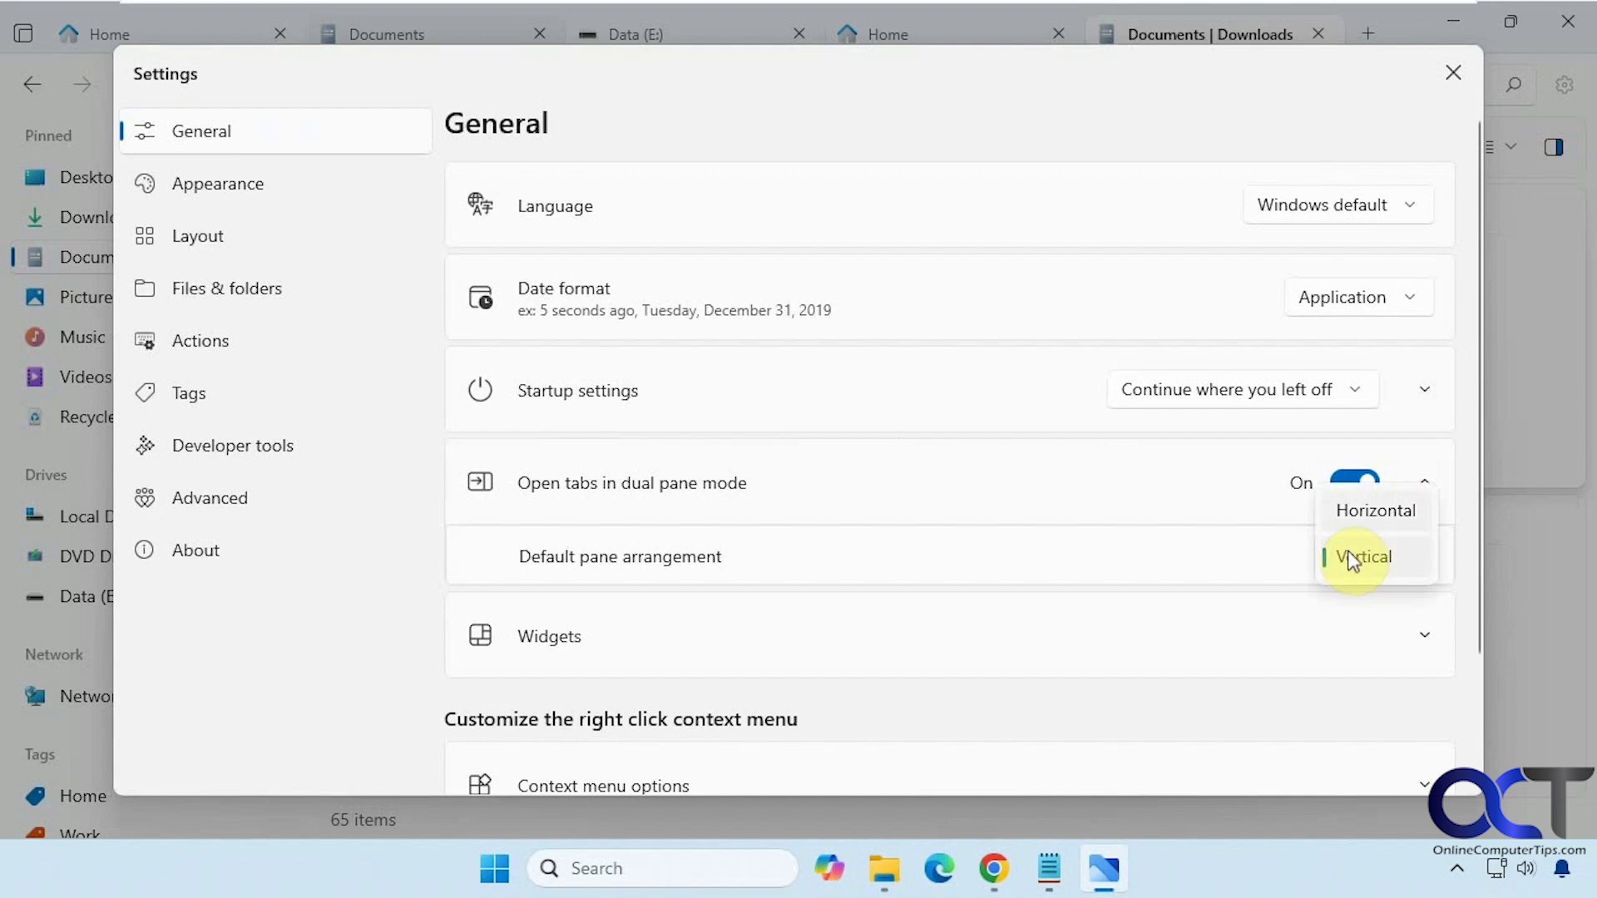
pyautogui.click(1360, 509)
pyautogui.click(1452, 73)
# Open a new vertical-split tab with Pictures beside Documents, then reopen Settings.
pyautogui.click(1369, 35)
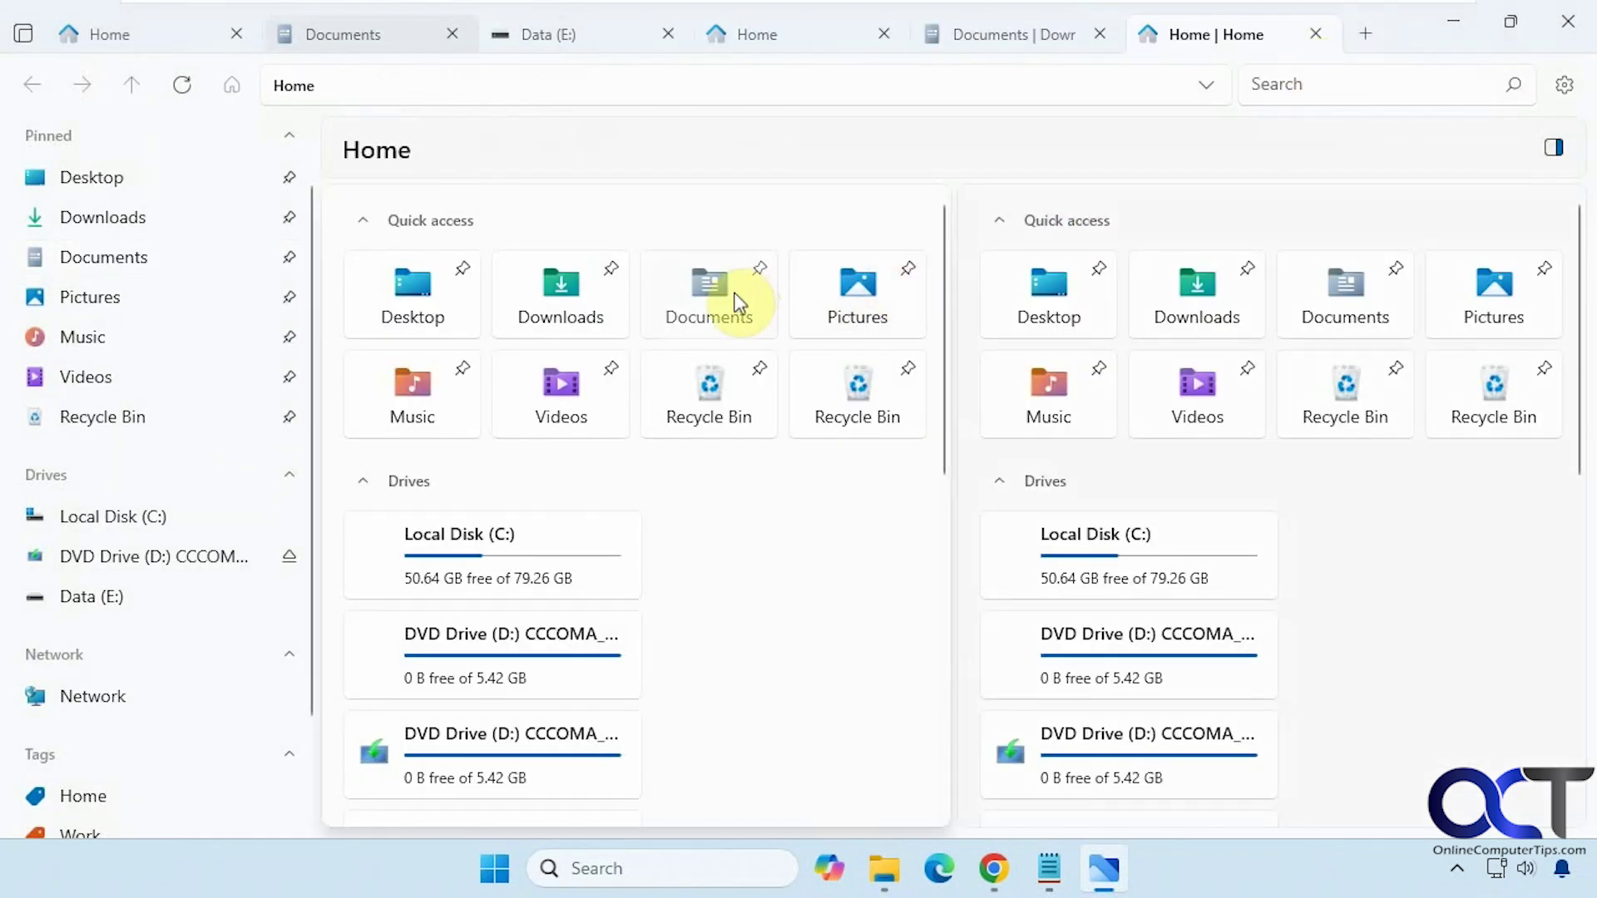
pyautogui.doubleClick(732, 301)
pyautogui.doubleClick(1336, 293)
pyautogui.click(1328, 306)
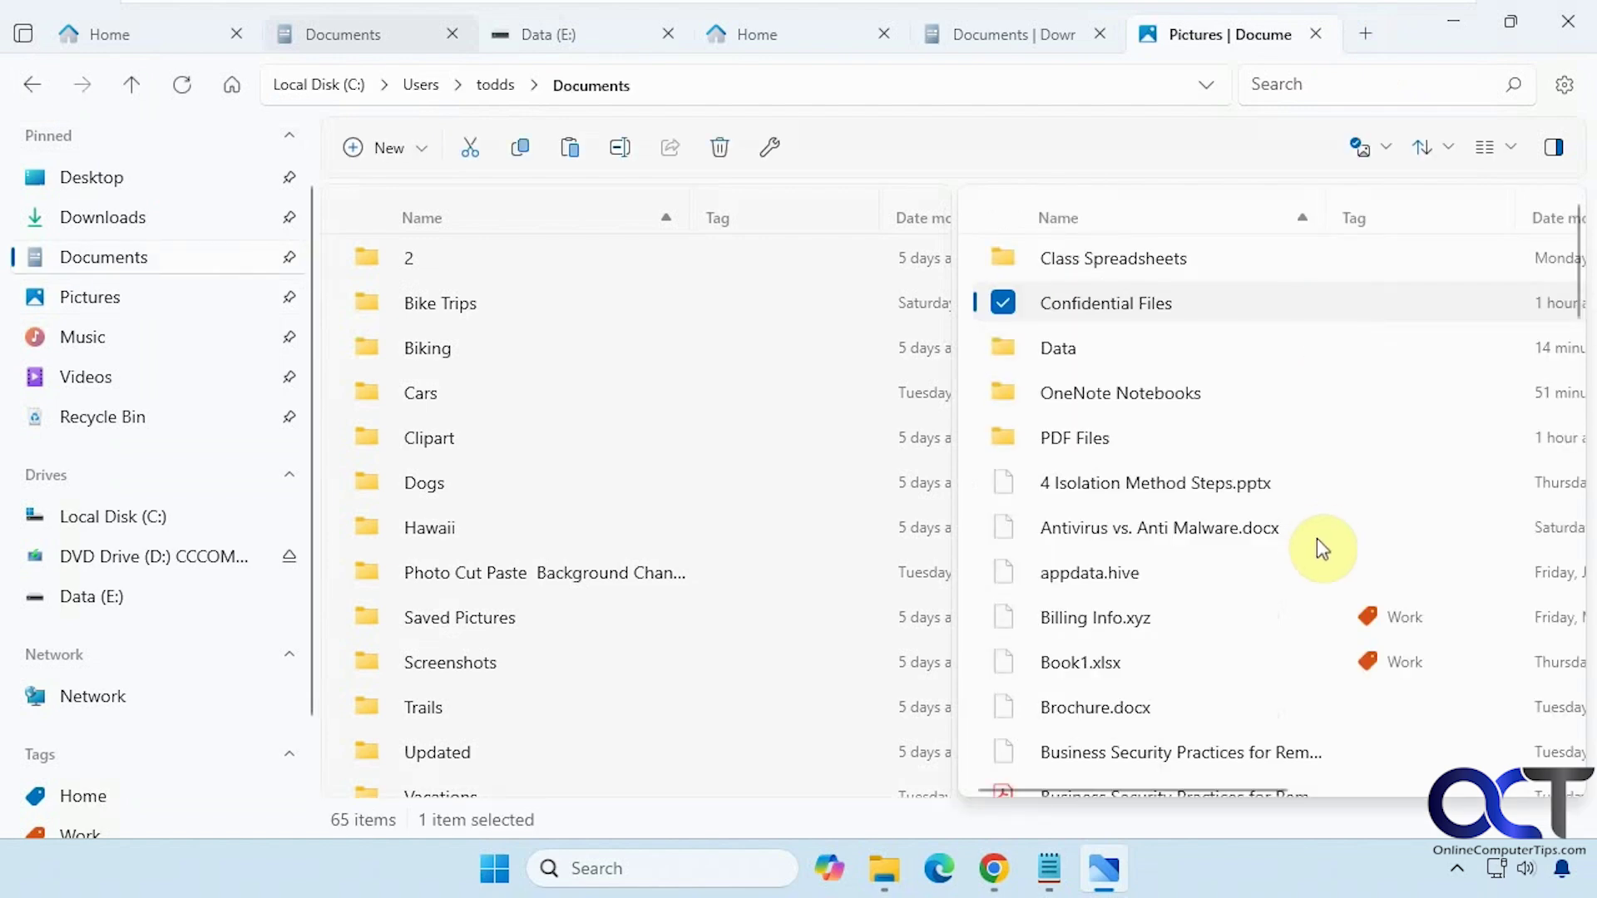
pyautogui.click(1562, 87)
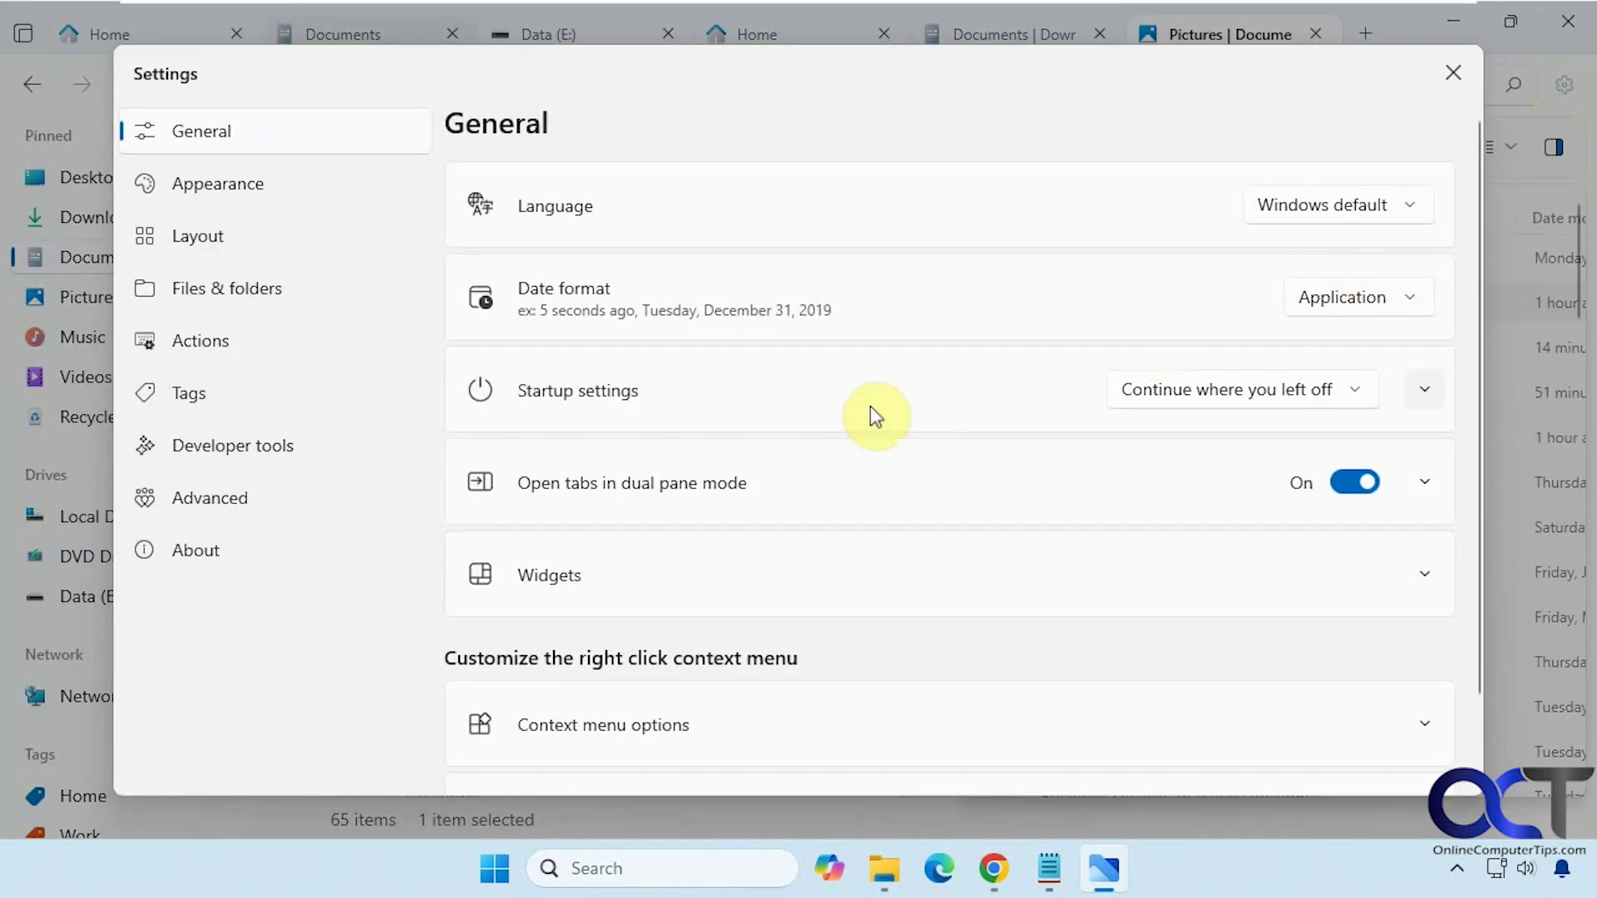
# Expand Widgets to show the home page widget toggles, all on except Tags.
pyautogui.scroll(-1, 918, 485)
pyautogui.click(1425, 482)
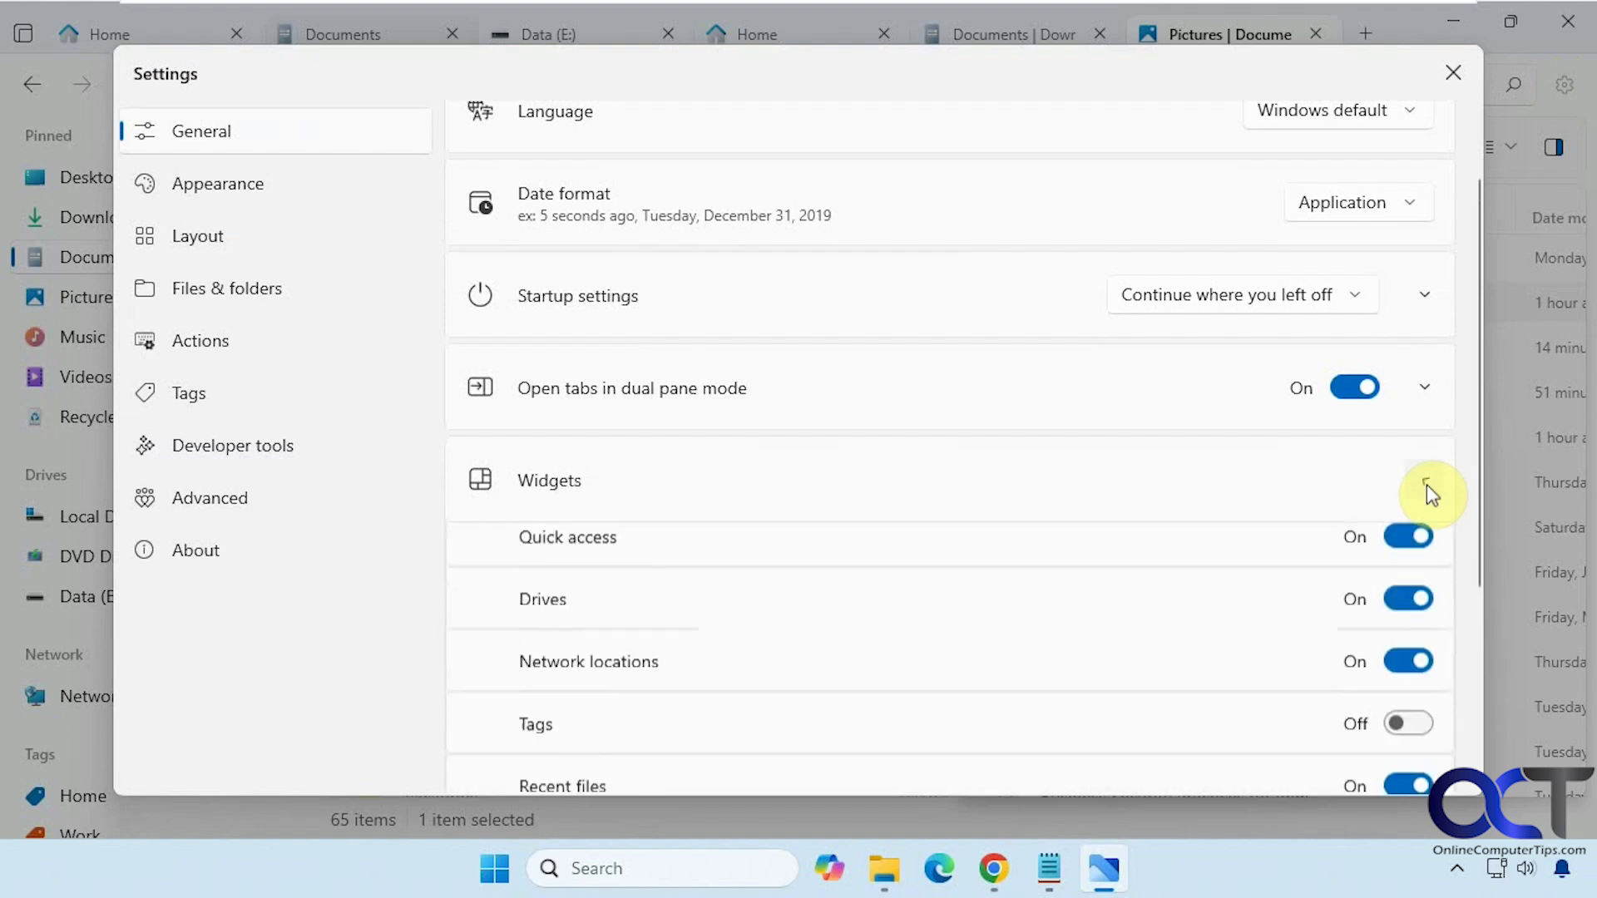
pyautogui.scroll(-2, 1231, 532)
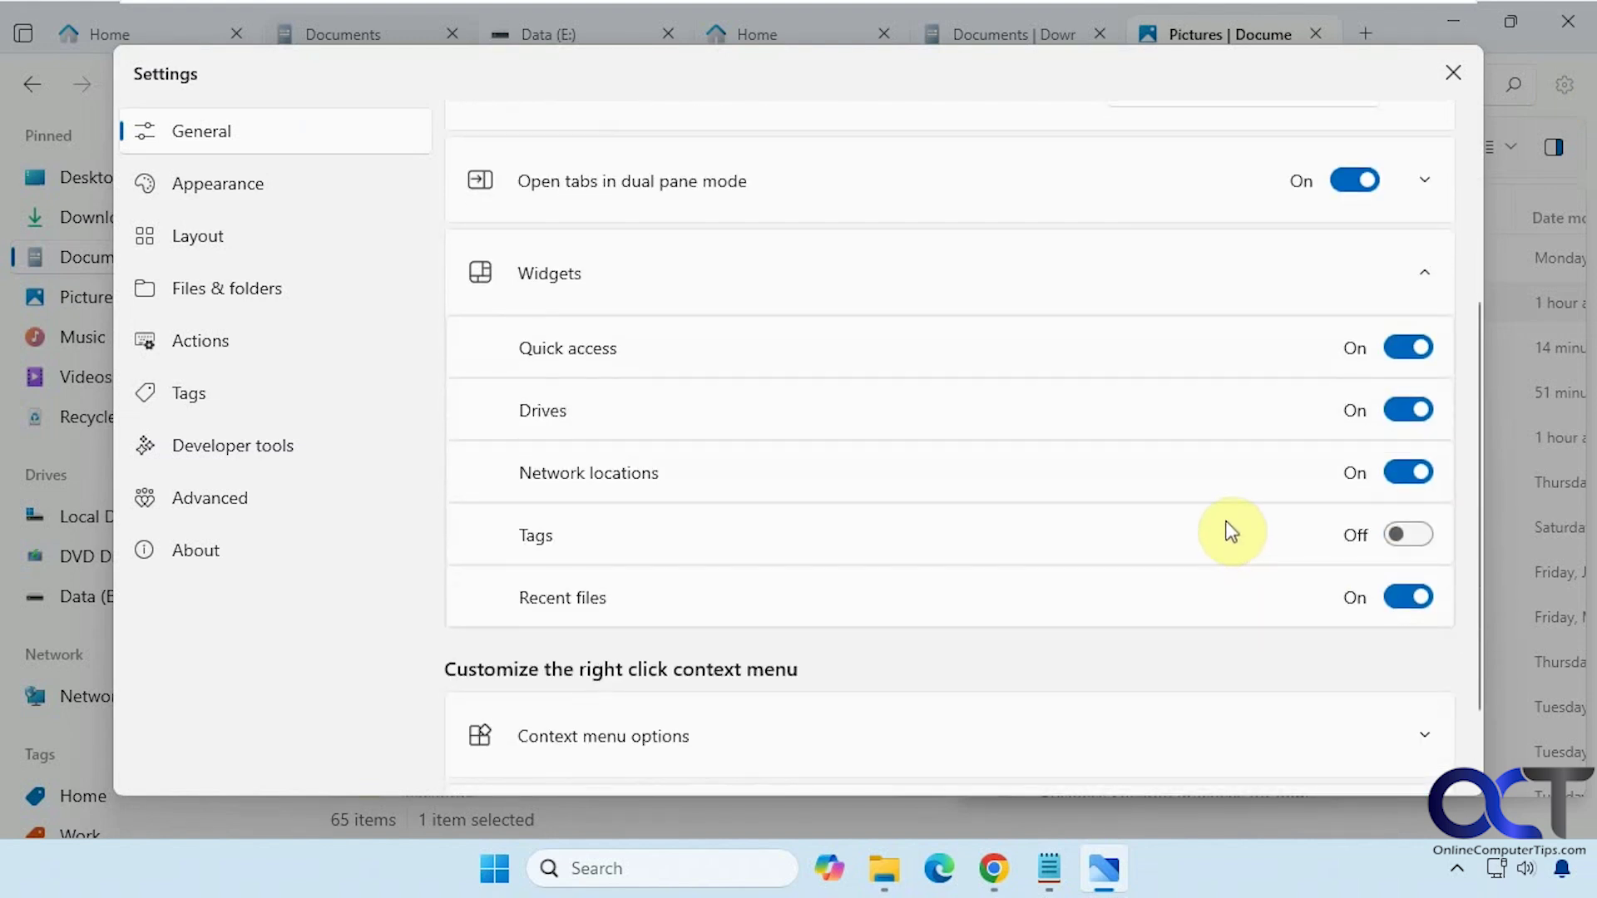
pyautogui.scroll(-1, 1231, 533)
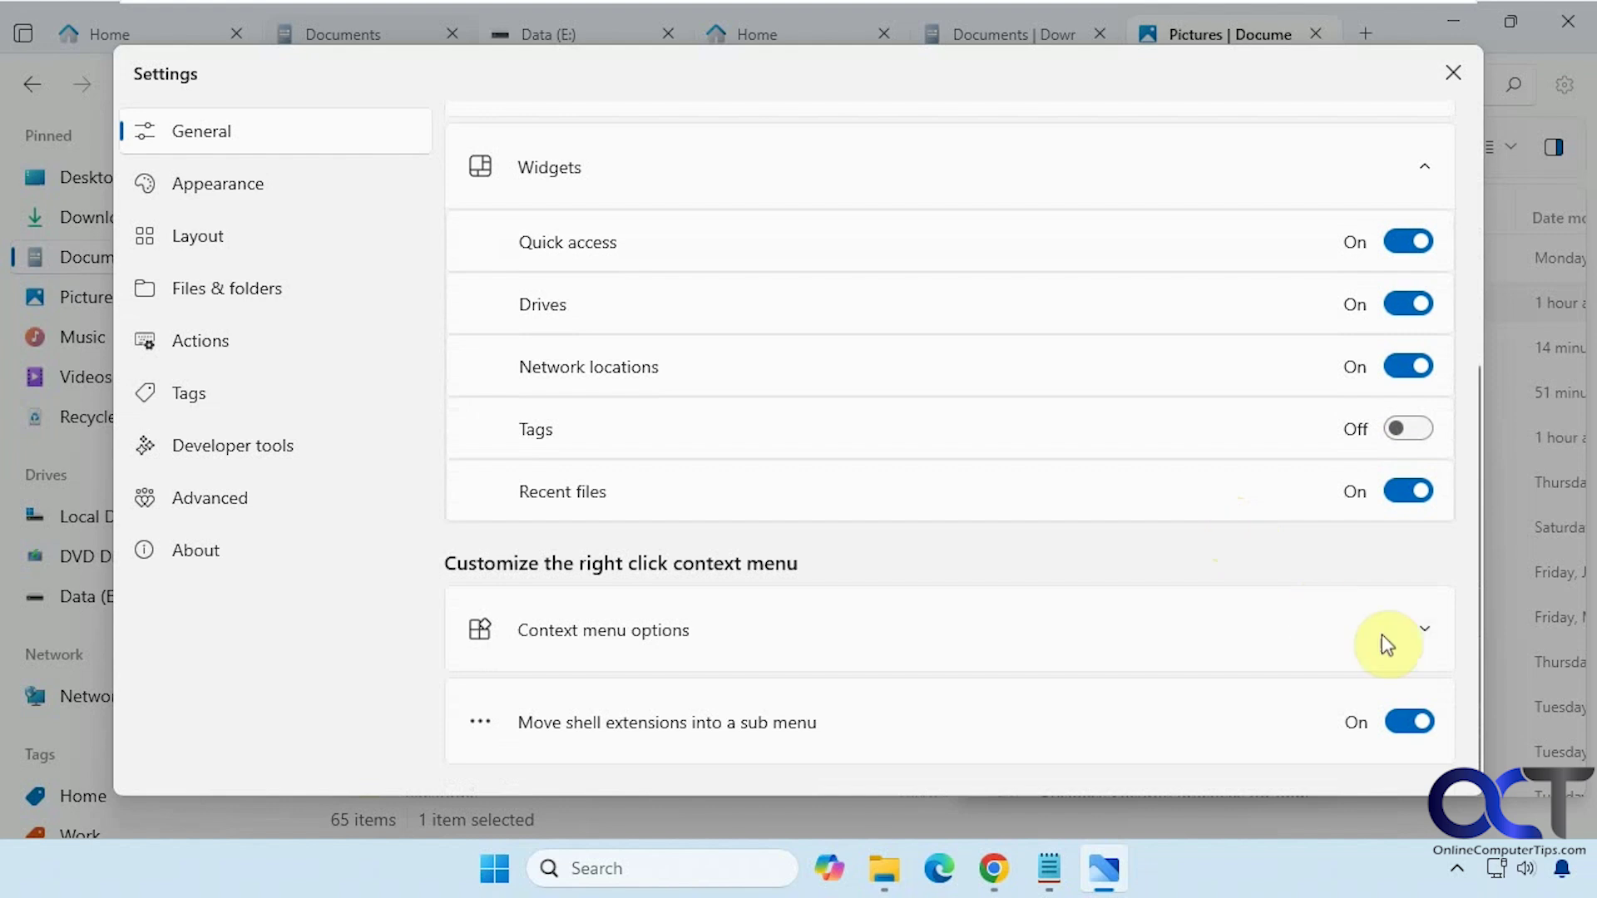
# Expand Context menu options and scroll through the right-click toggles, all enabled.
pyautogui.click(1425, 632)
pyautogui.scroll(-2, 1176, 542)
pyautogui.scroll(-3, 1175, 545)
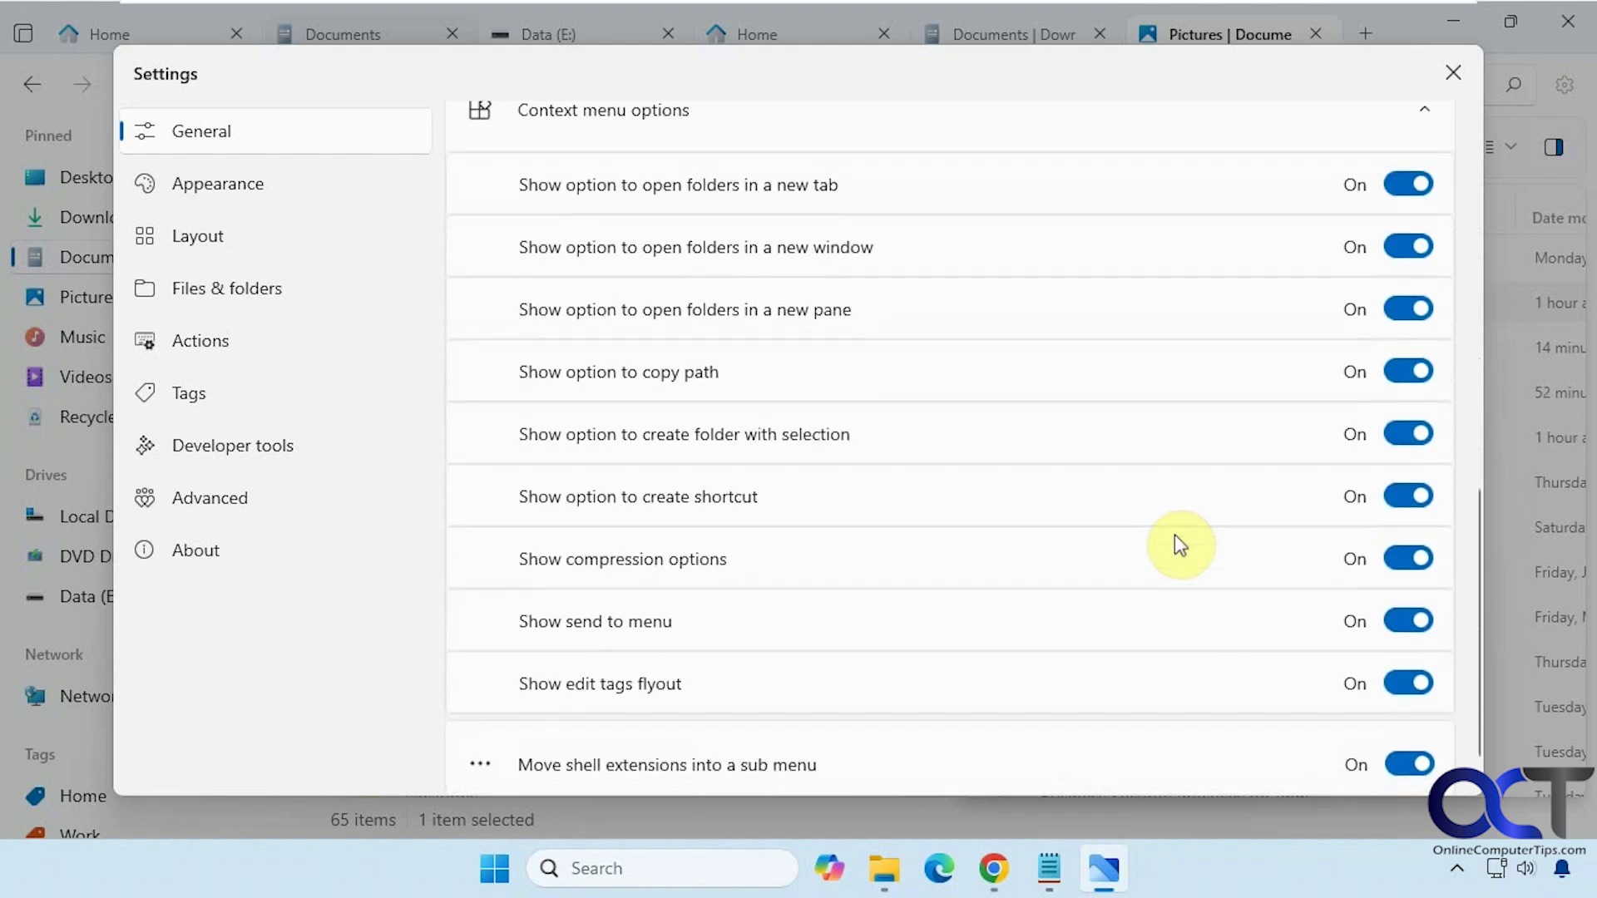
pyautogui.scroll(-1, 1179, 545)
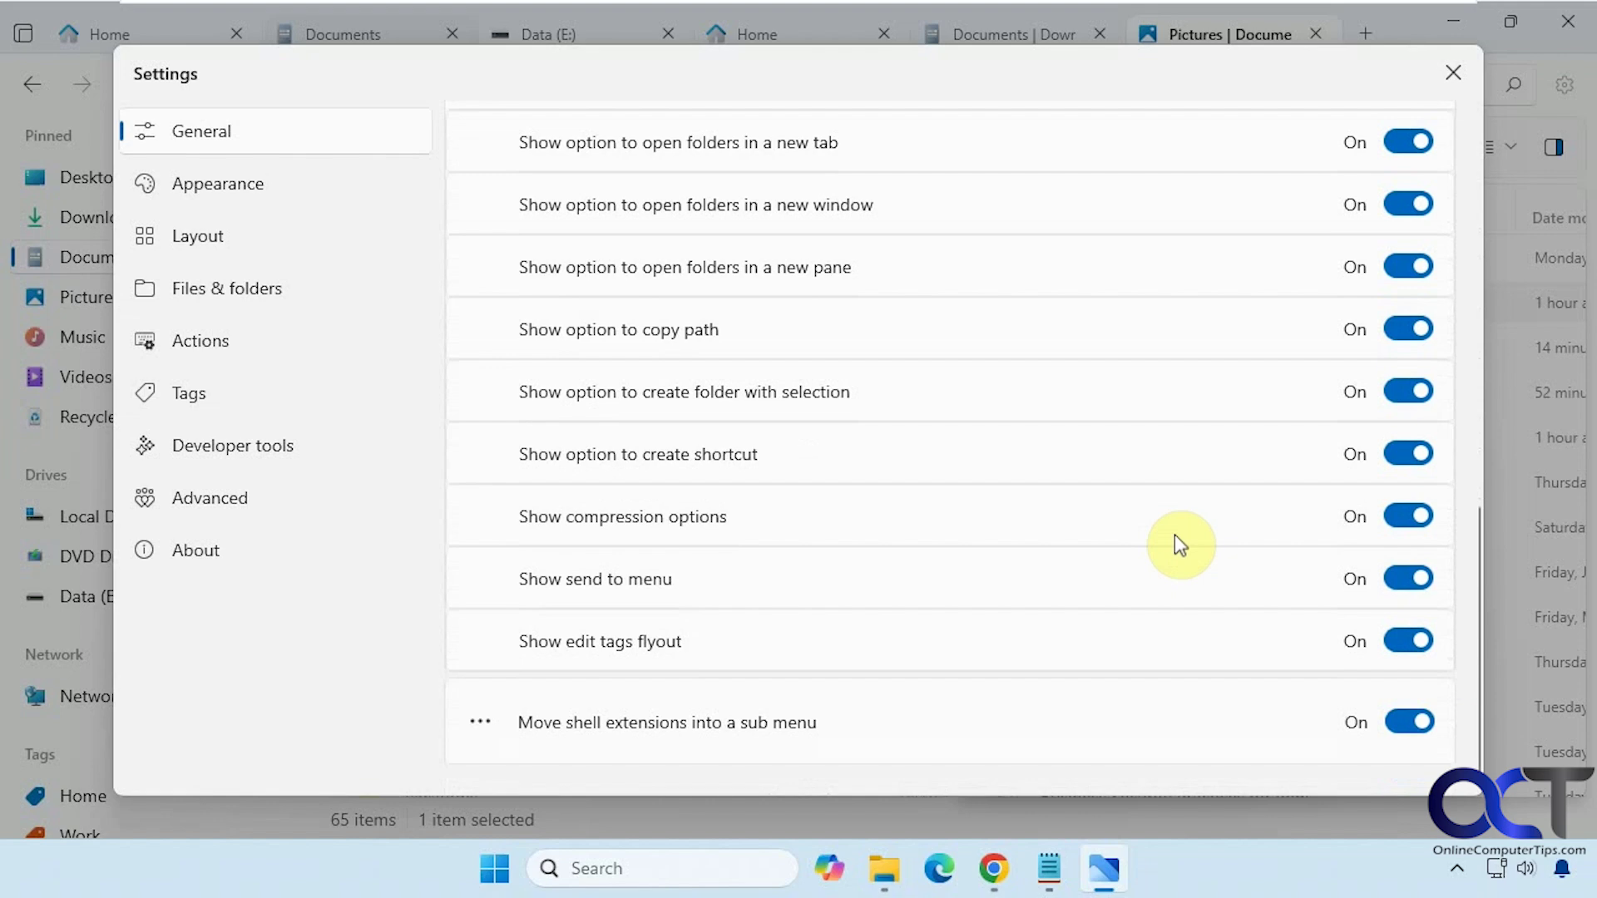
pyautogui.scroll(9, 1179, 545)
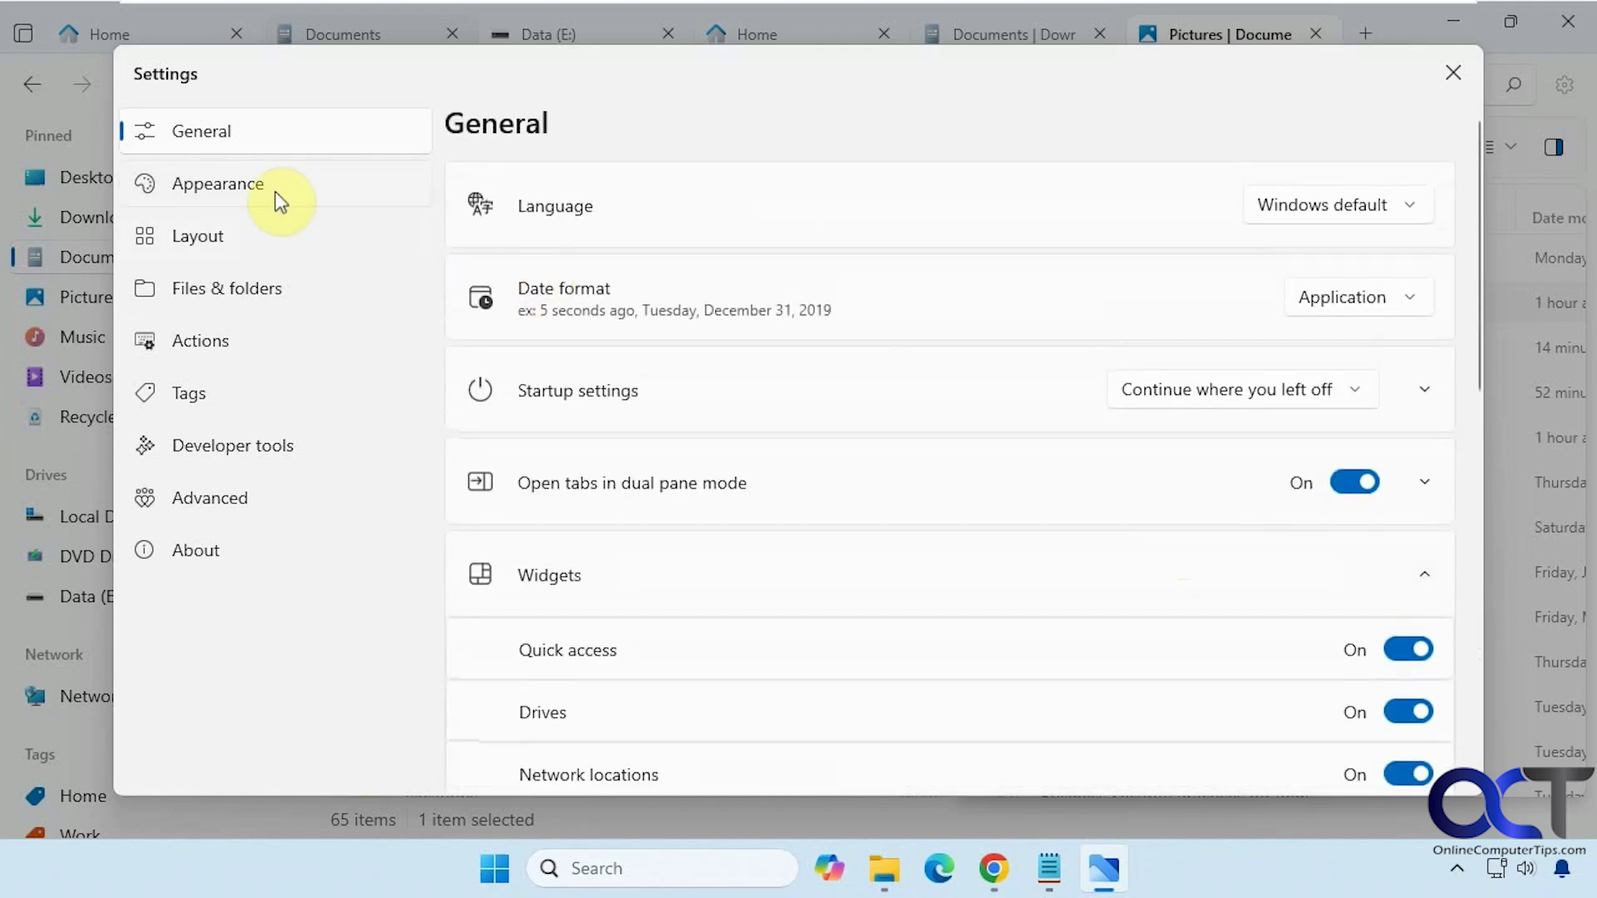
# Open Appearance settings, keeping Theme on Default and Backdrop on Mica.
pyautogui.click(265, 184)
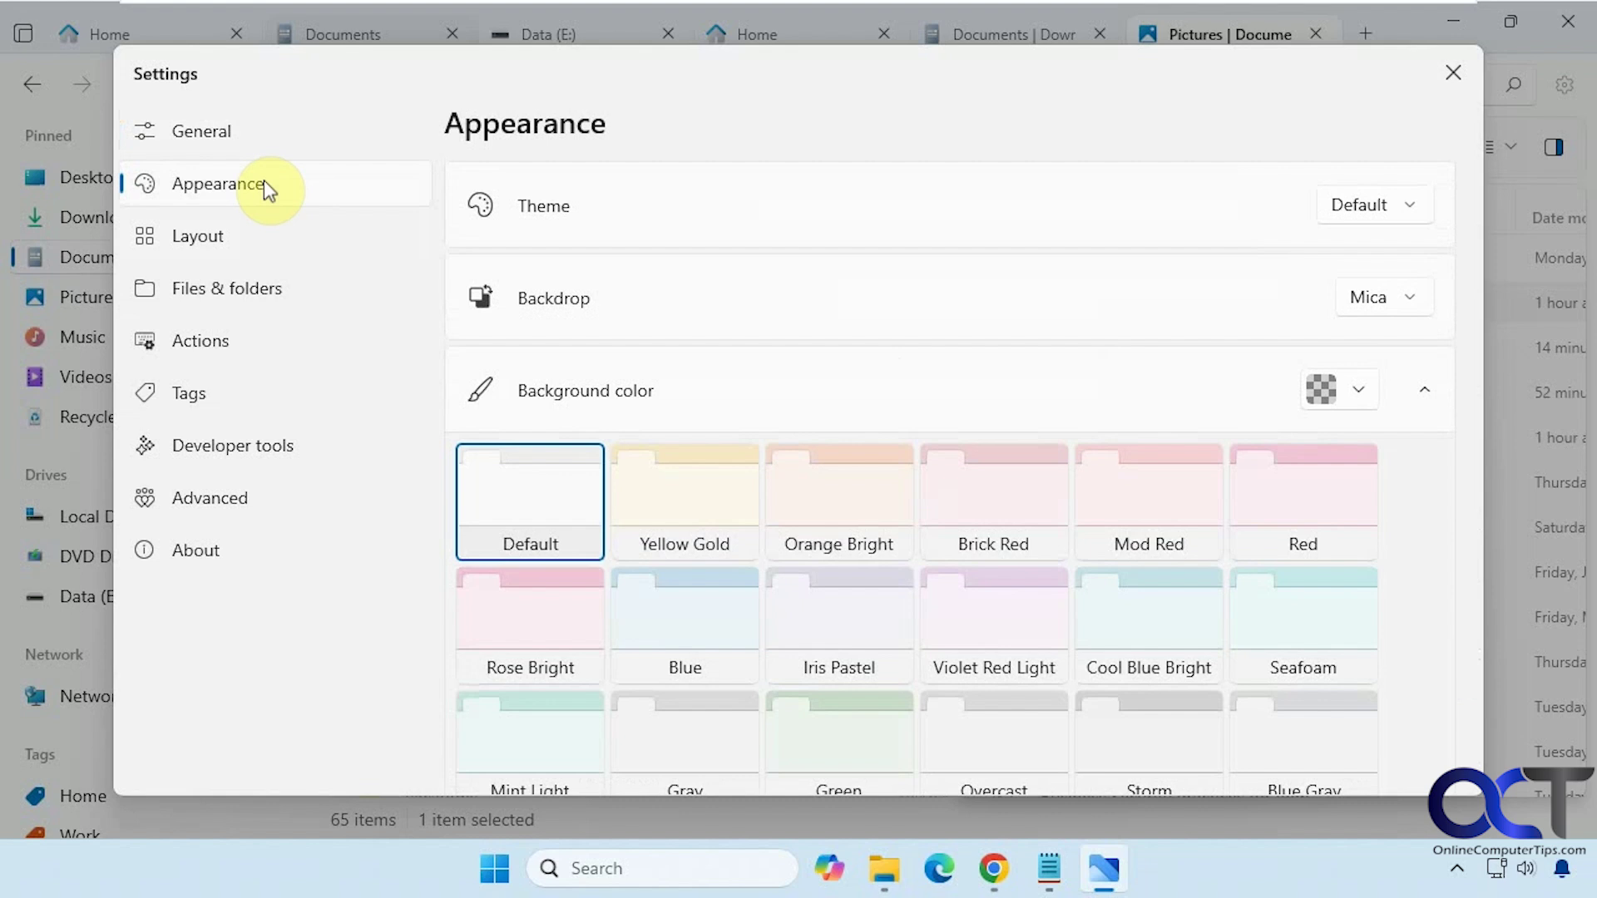
pyautogui.click(1408, 209)
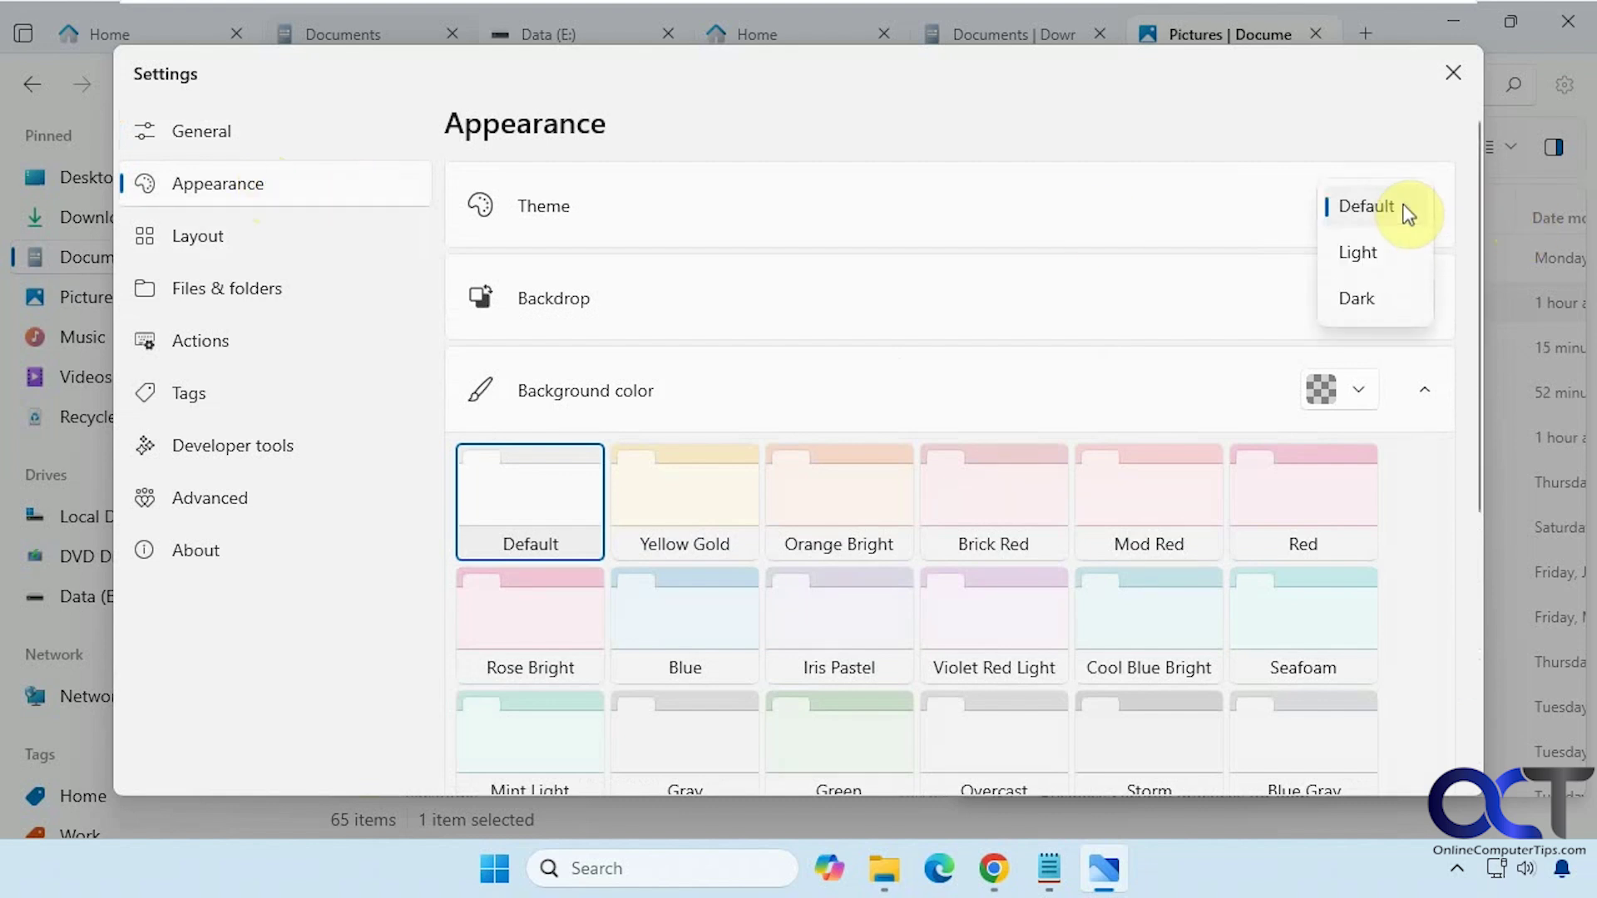
pyautogui.click(1409, 210)
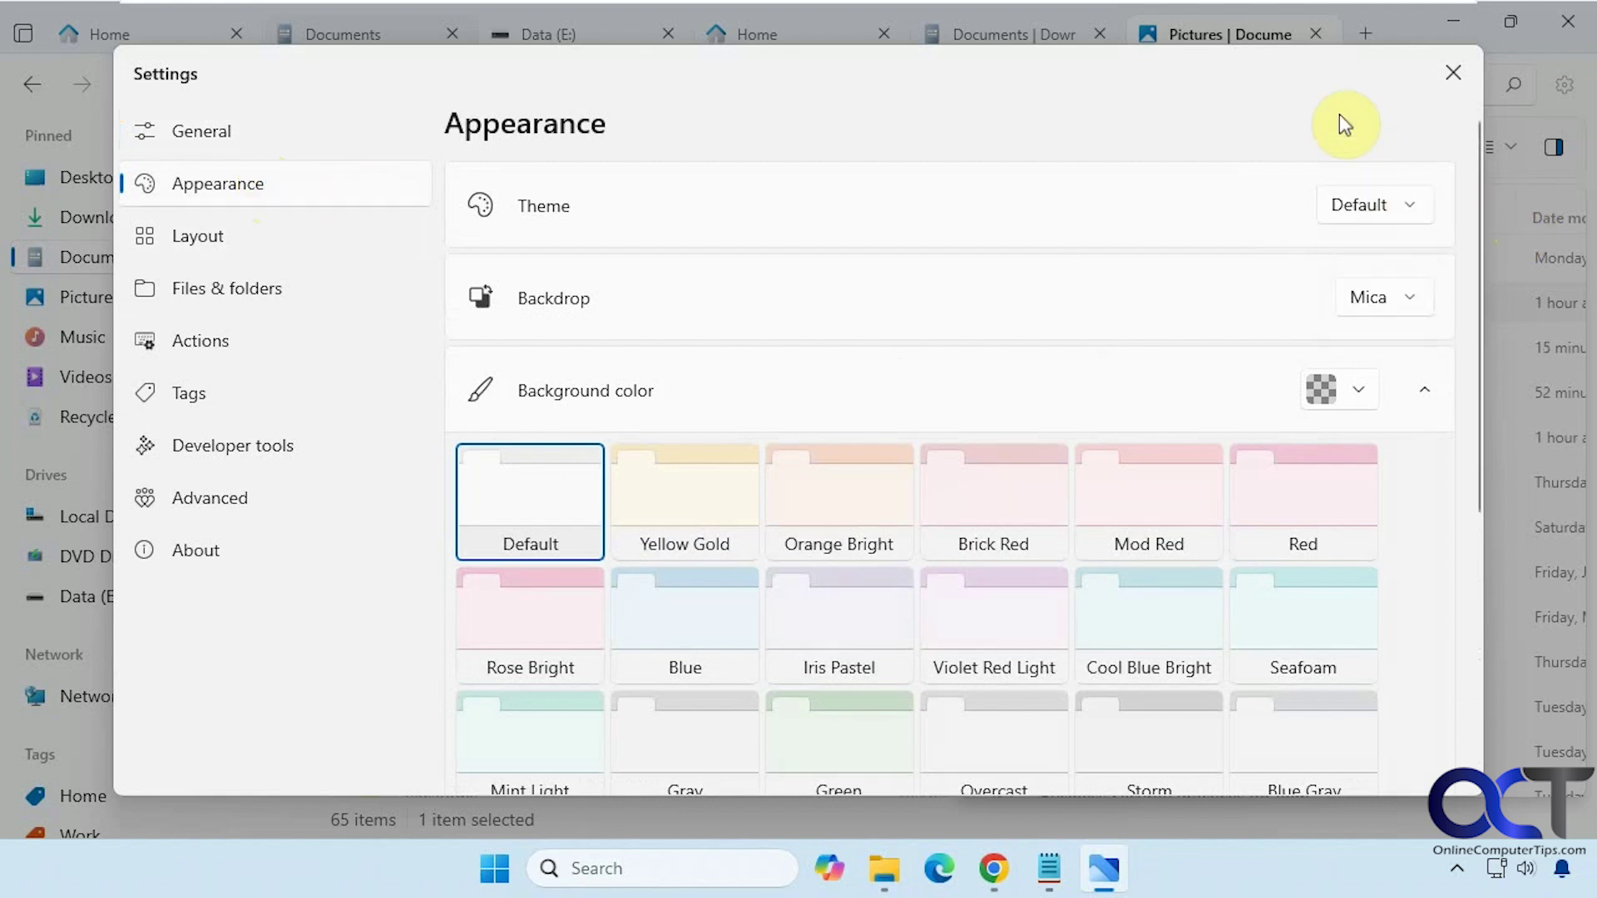
pyautogui.click(1428, 311)
pyautogui.click(1261, 221)
# Try Orange Bright and Brick Red backgrounds, revert to Default, and expand Toolbars.
pyautogui.click(827, 511)
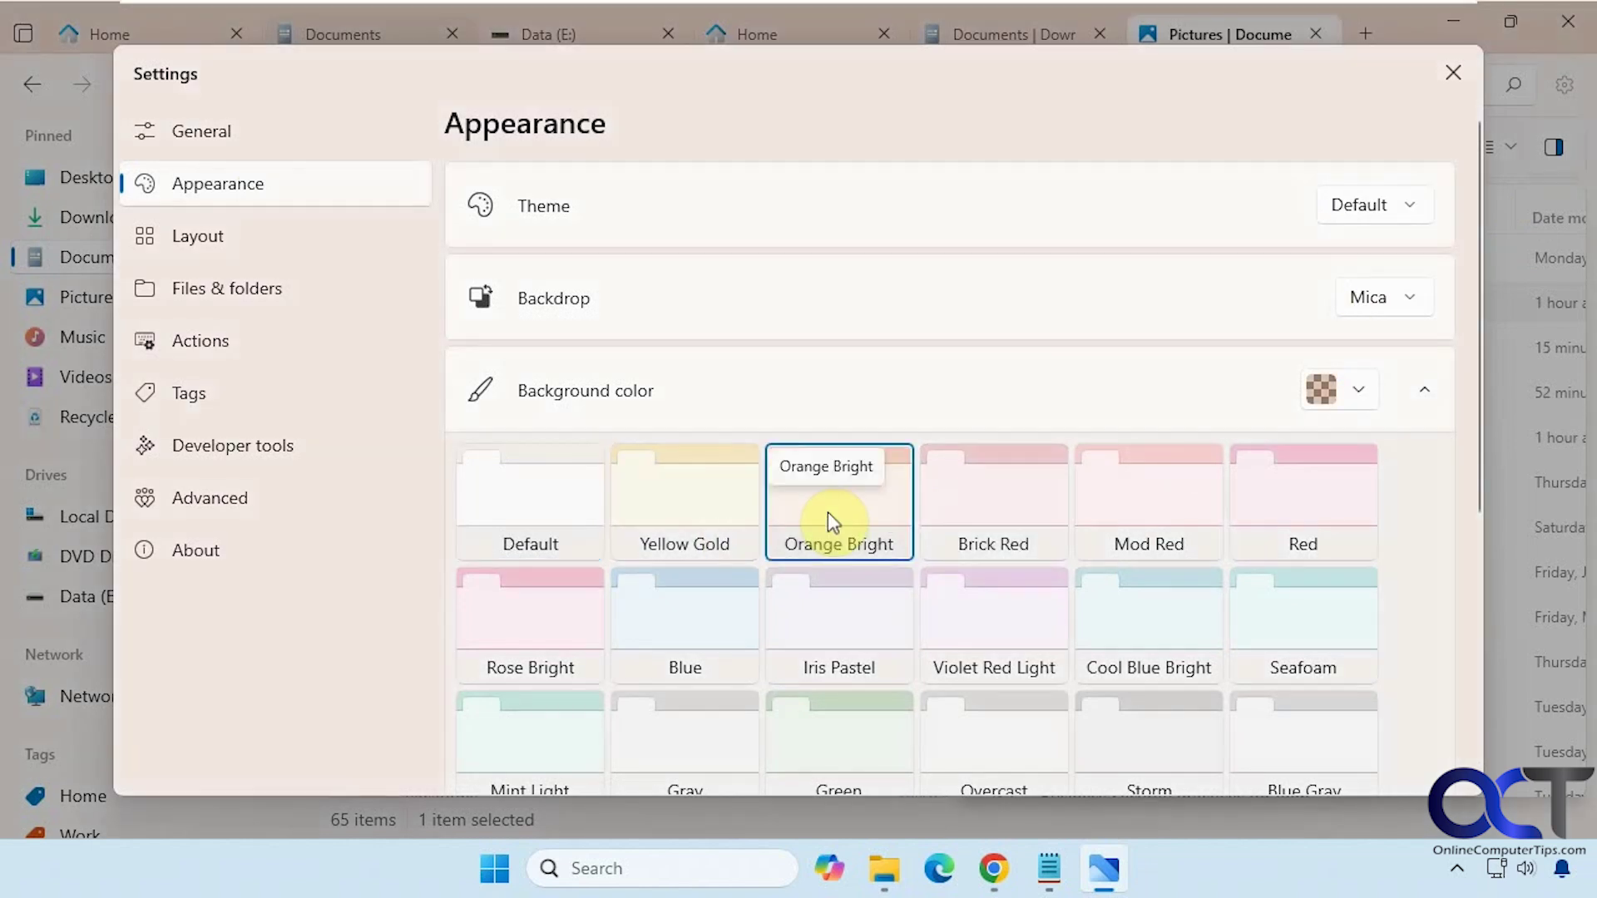
pyautogui.click(1010, 509)
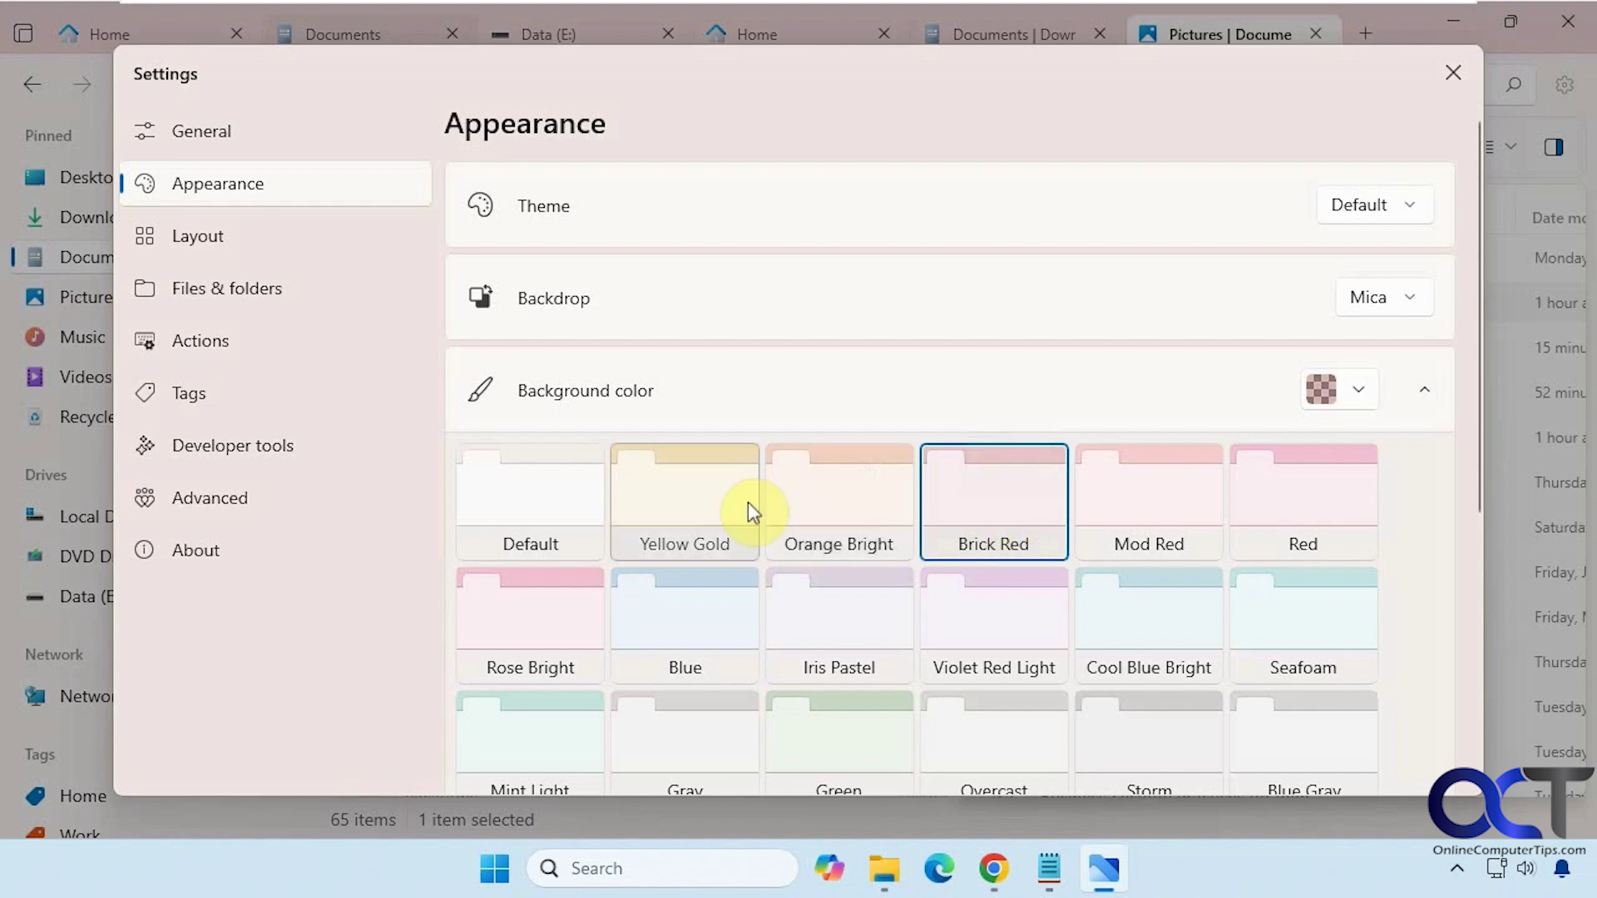
pyautogui.click(552, 503)
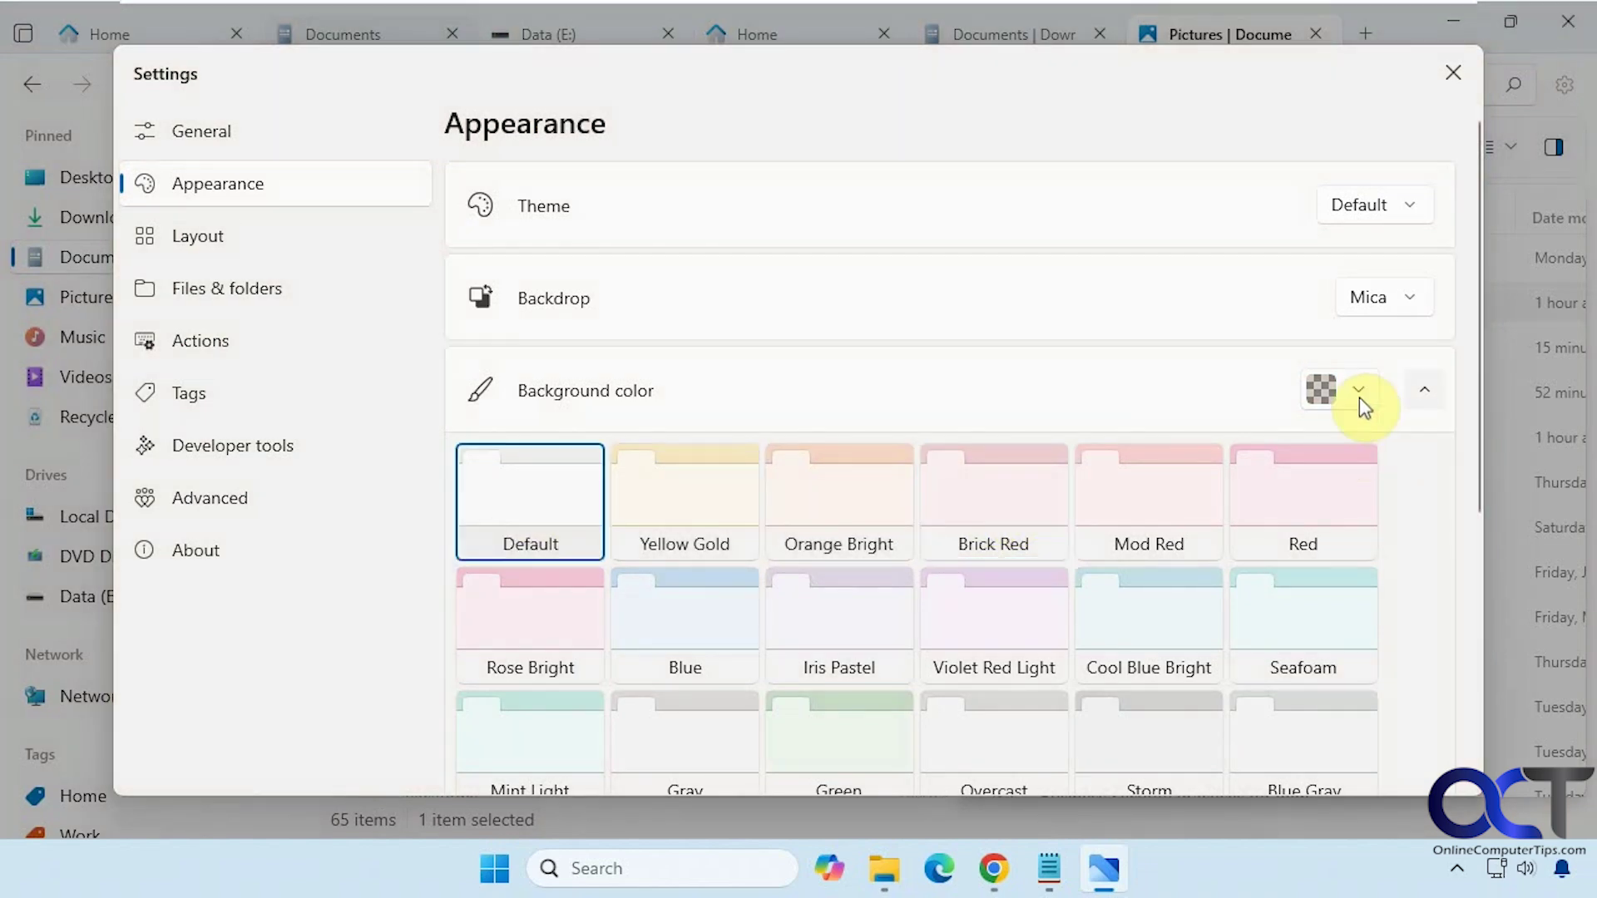
pyautogui.scroll(-5, 1223, 516)
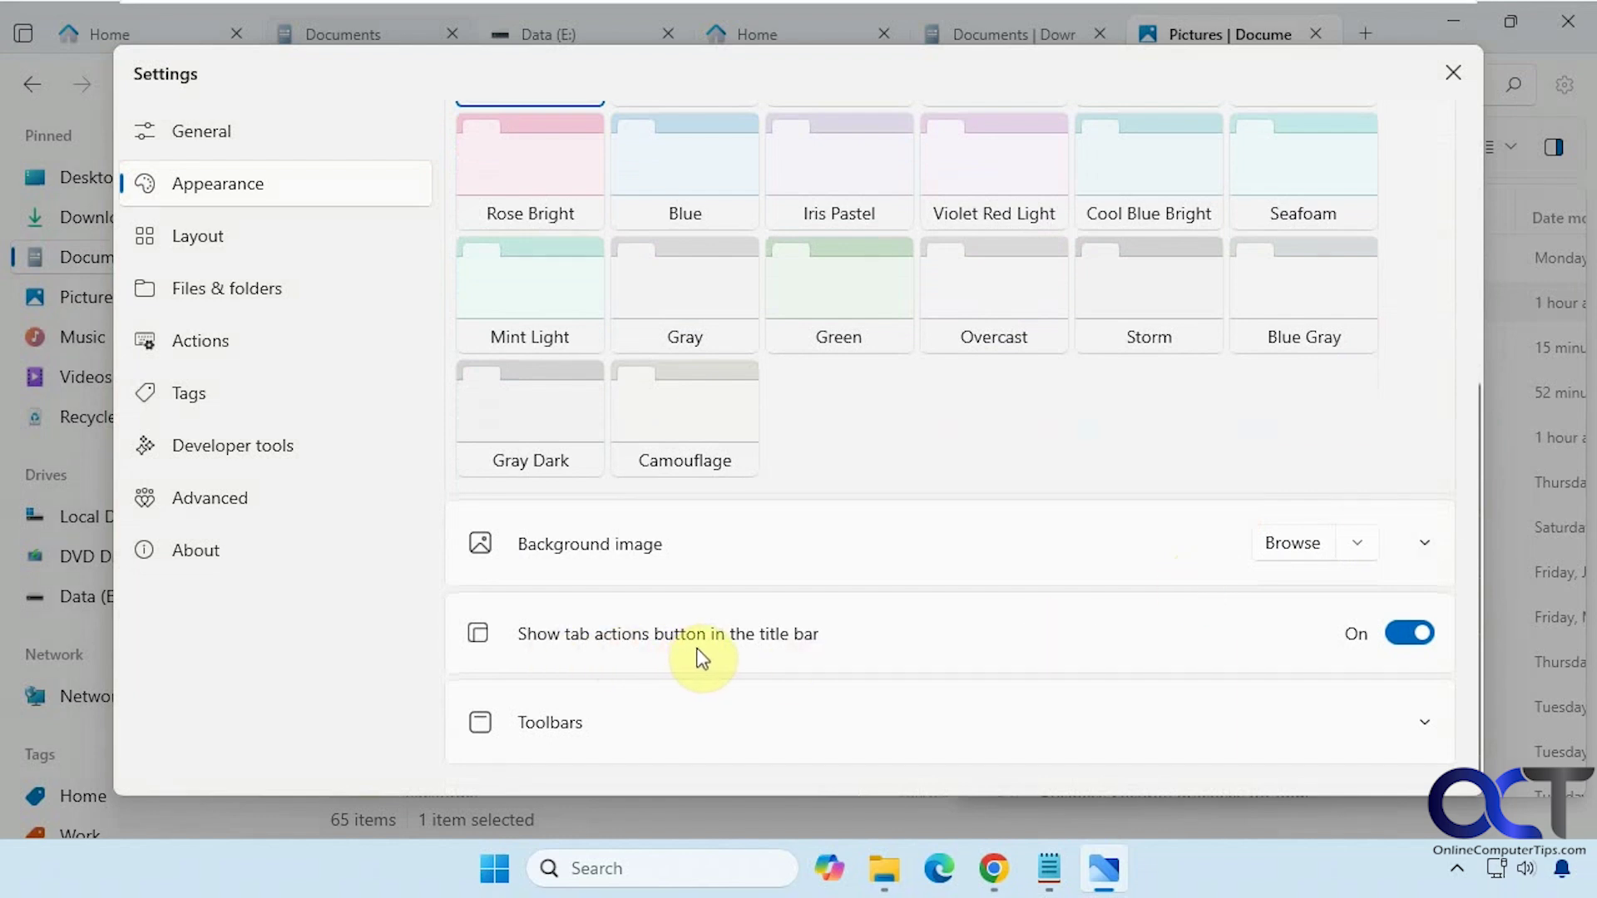
pyautogui.click(1434, 726)
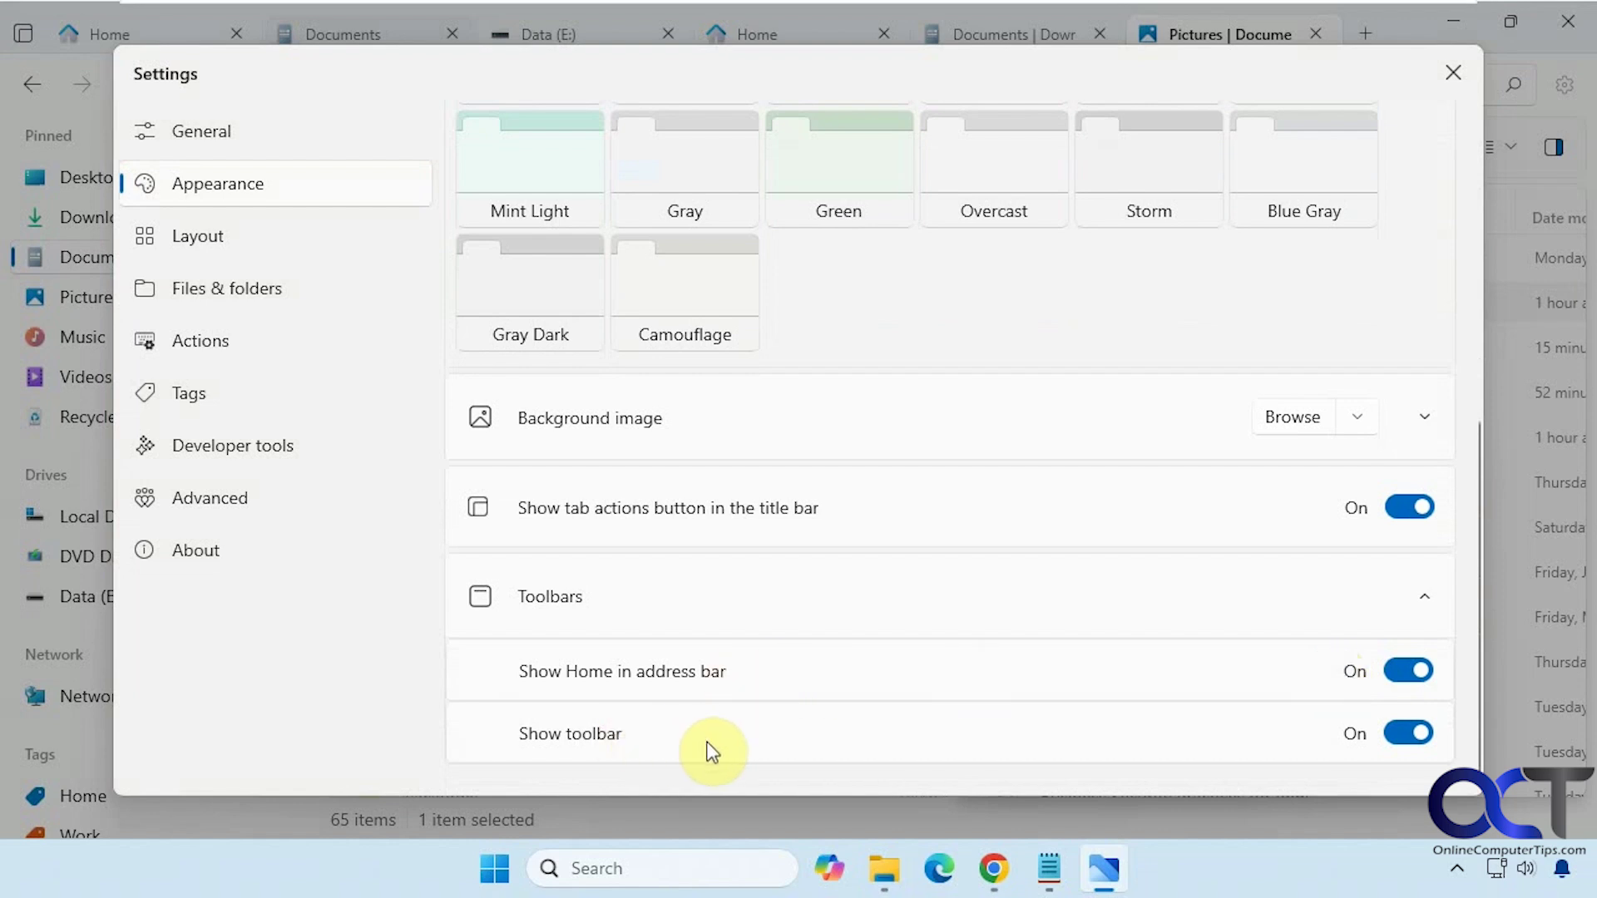
# Open Layout settings, keeping Details layout, Name sorting and grouping set to None.
pyautogui.click(229, 239)
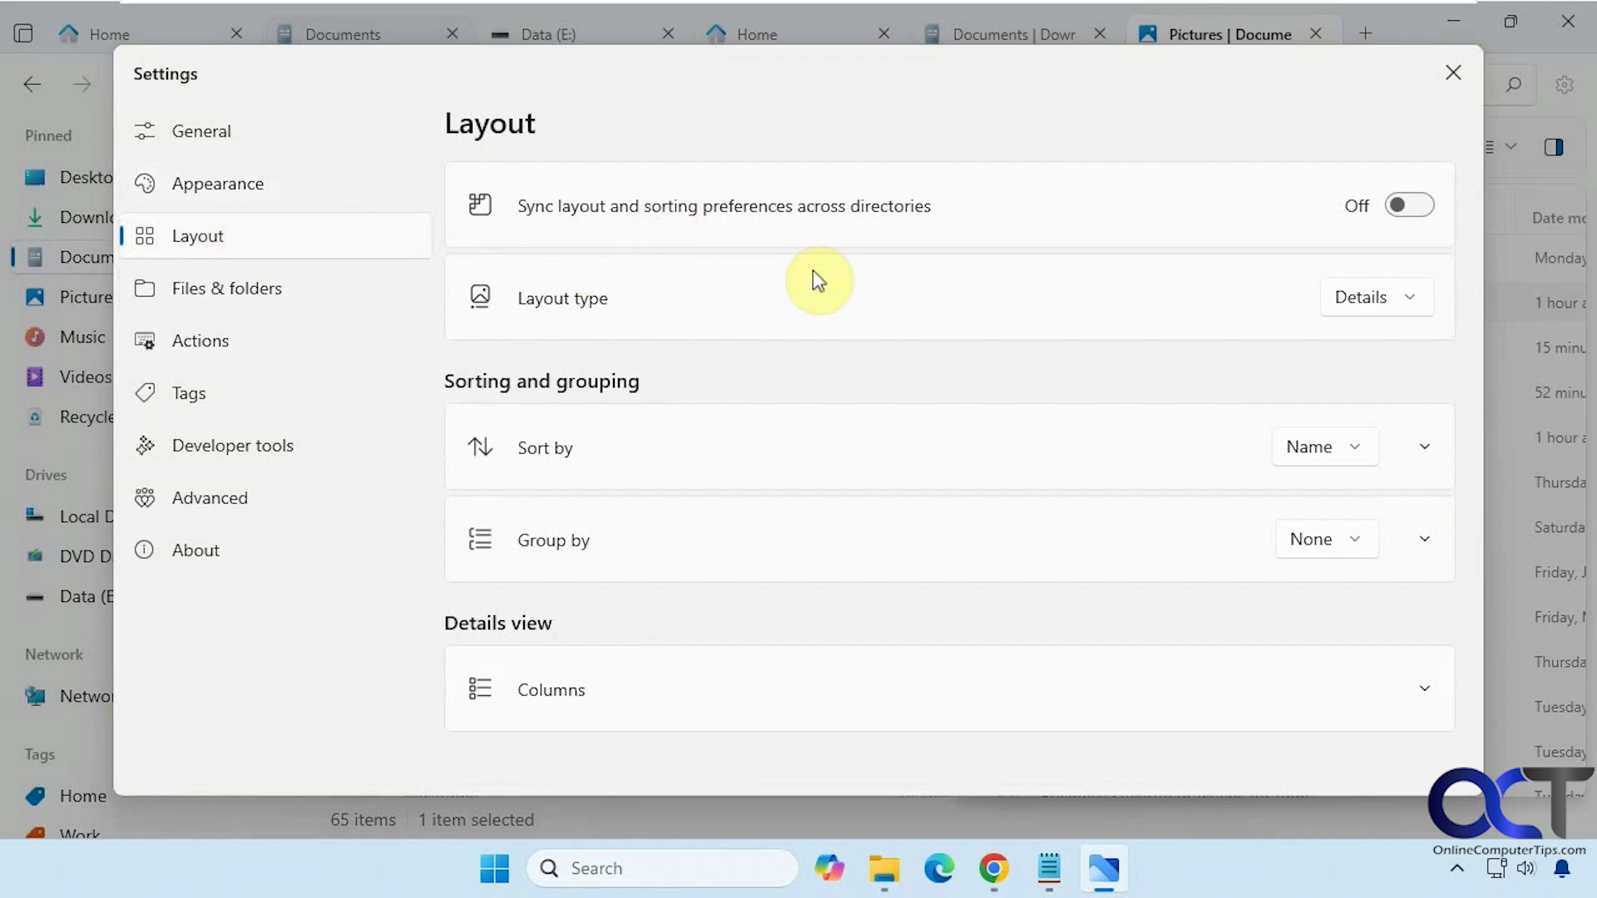
pyautogui.click(1381, 298)
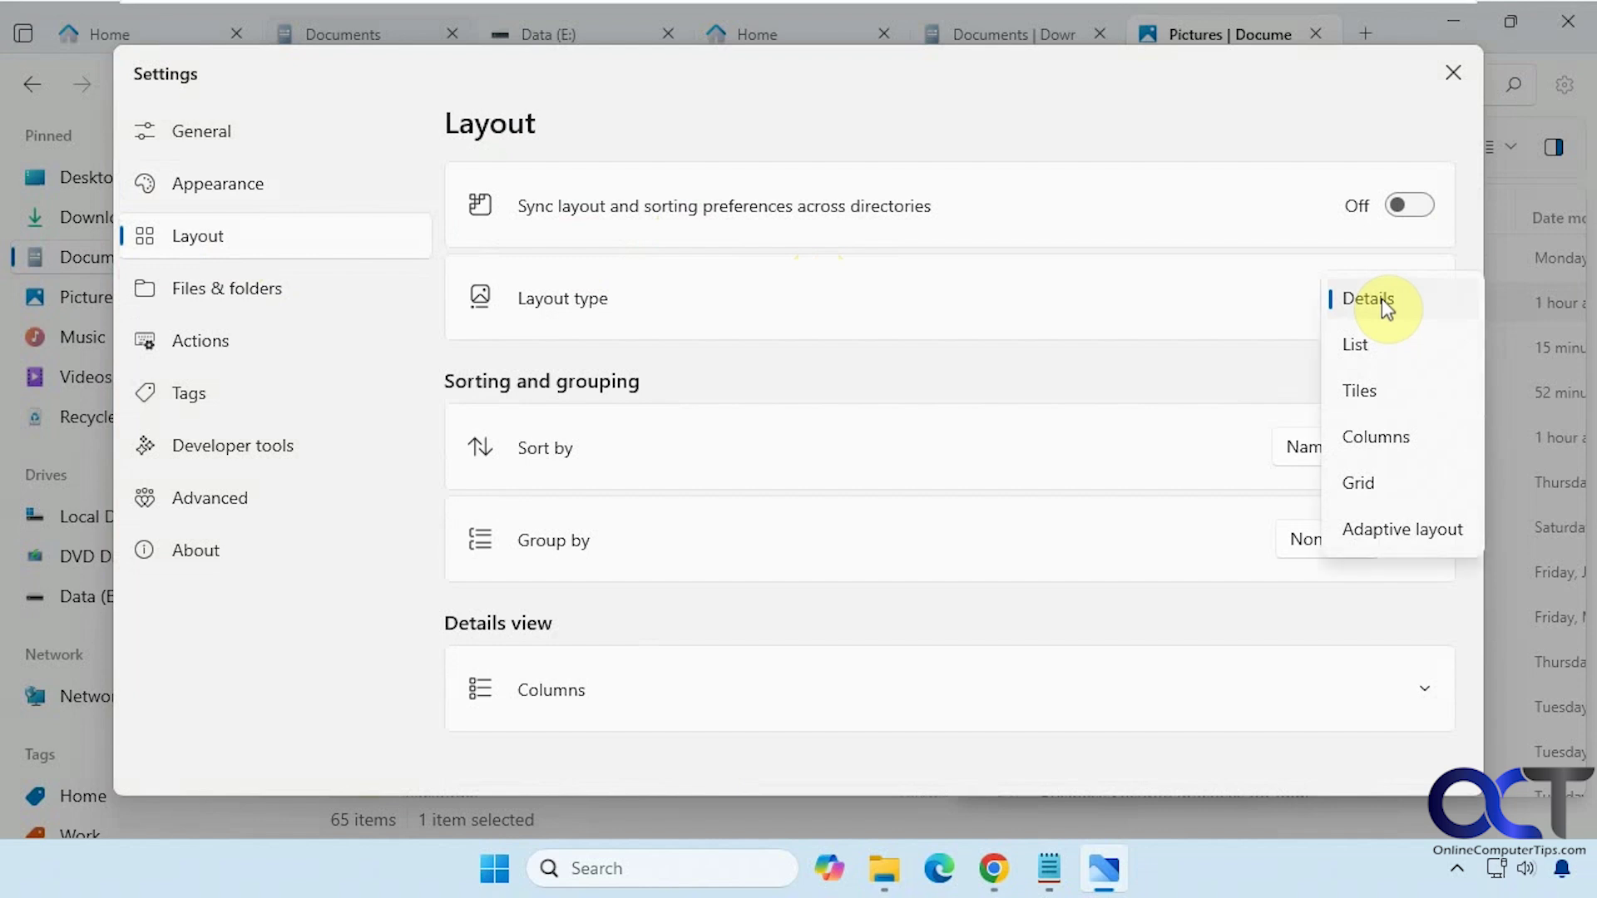
pyautogui.click(1380, 298)
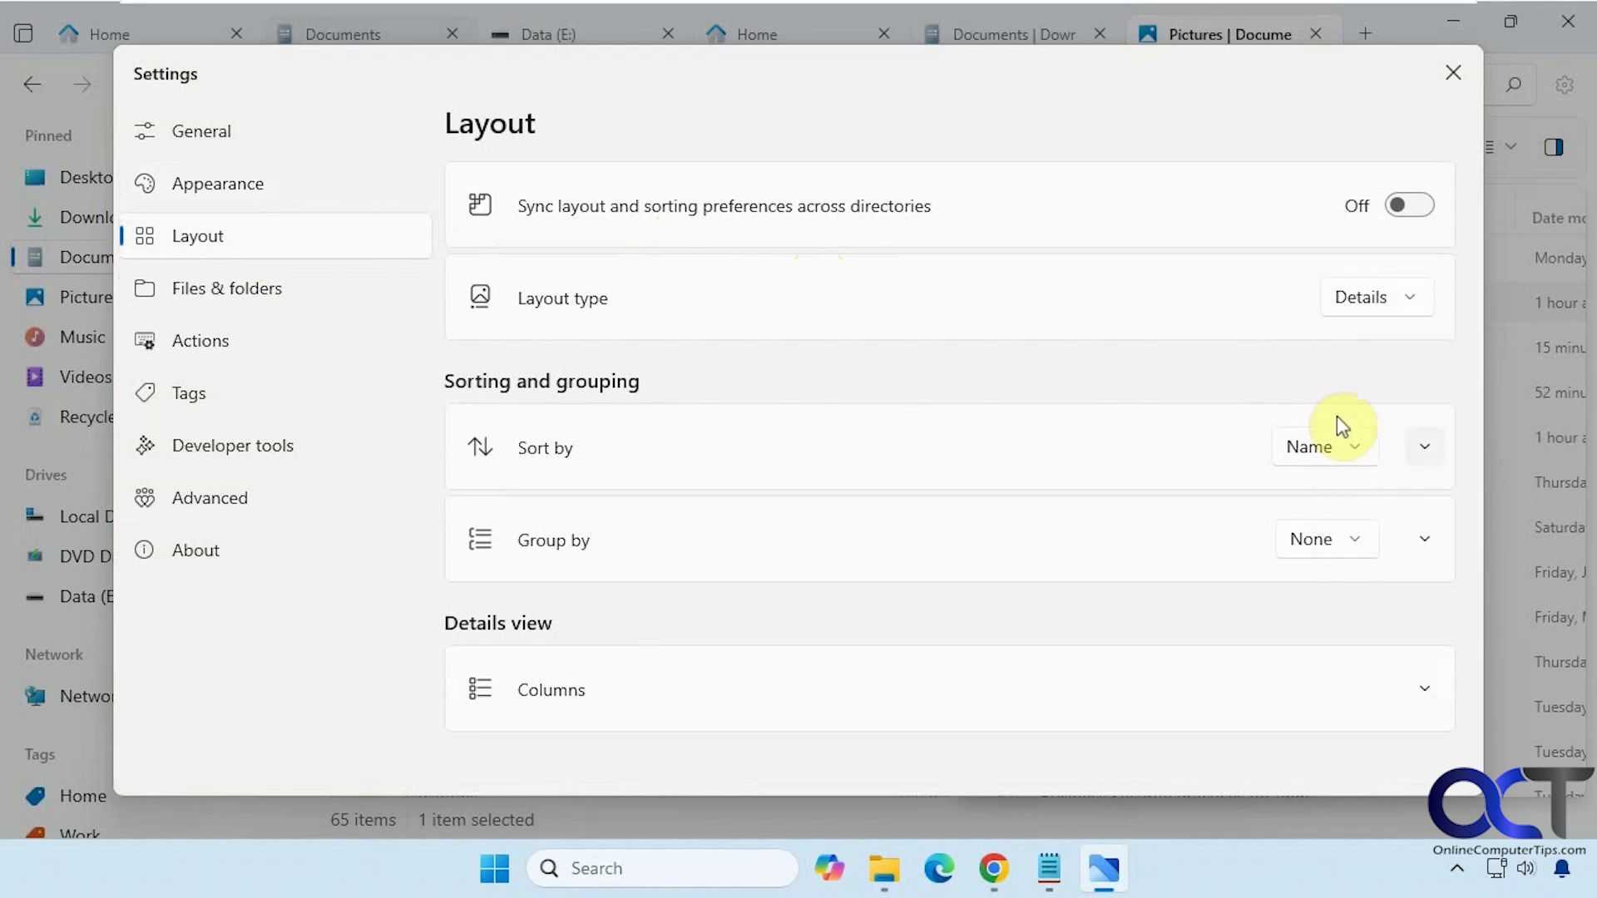
pyautogui.click(1348, 446)
pyautogui.click(1349, 446)
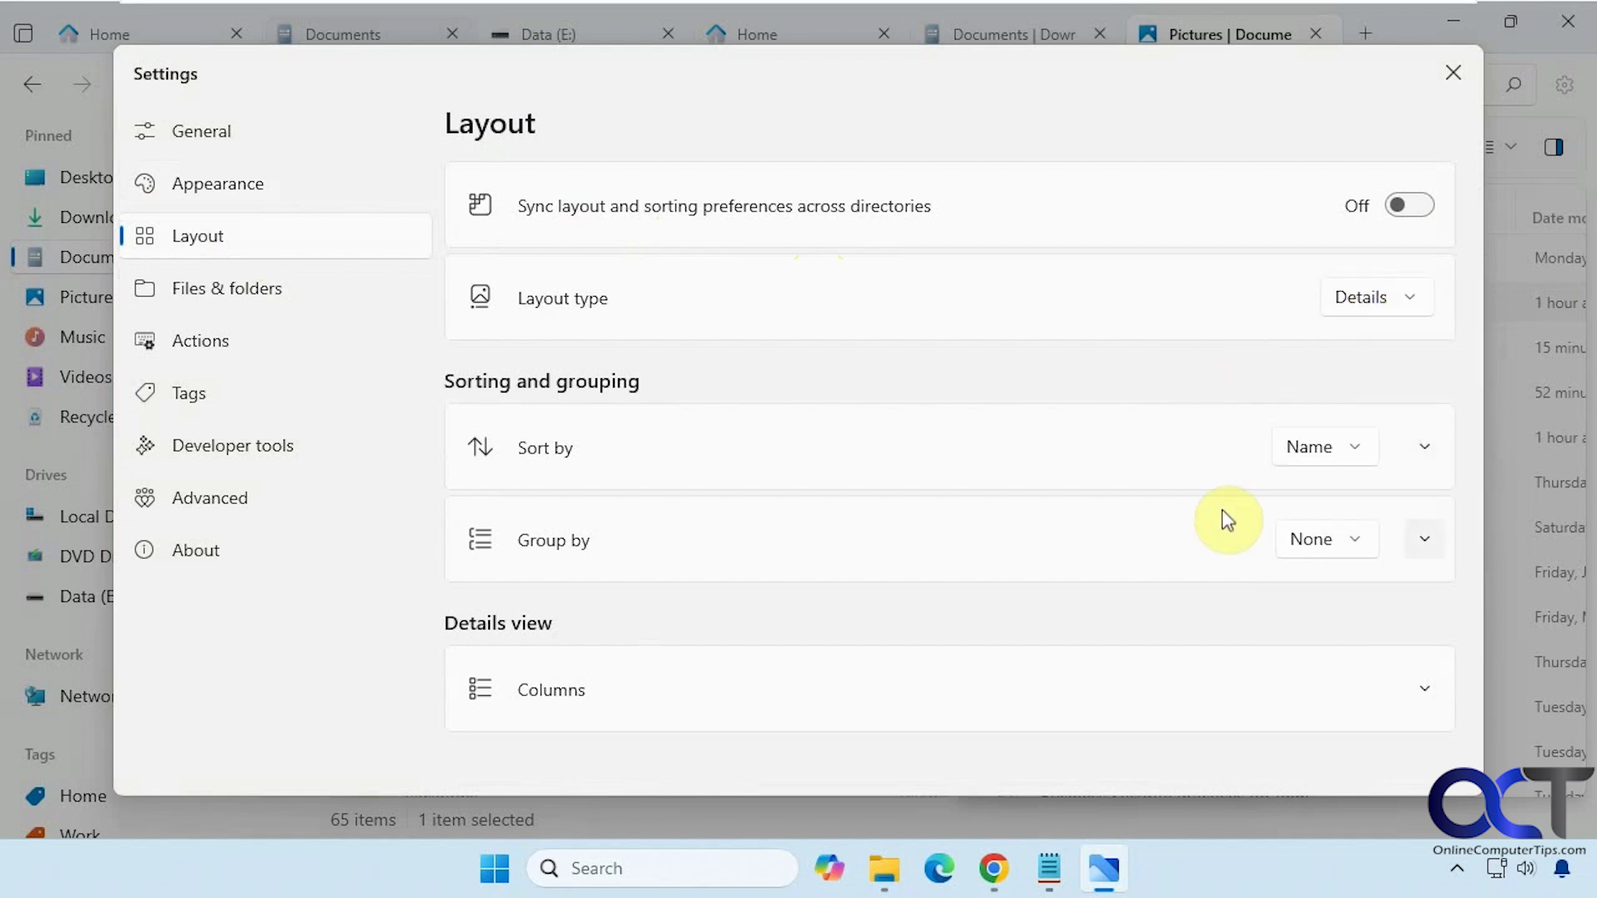
pyautogui.click(1312, 539)
pyautogui.click(1145, 546)
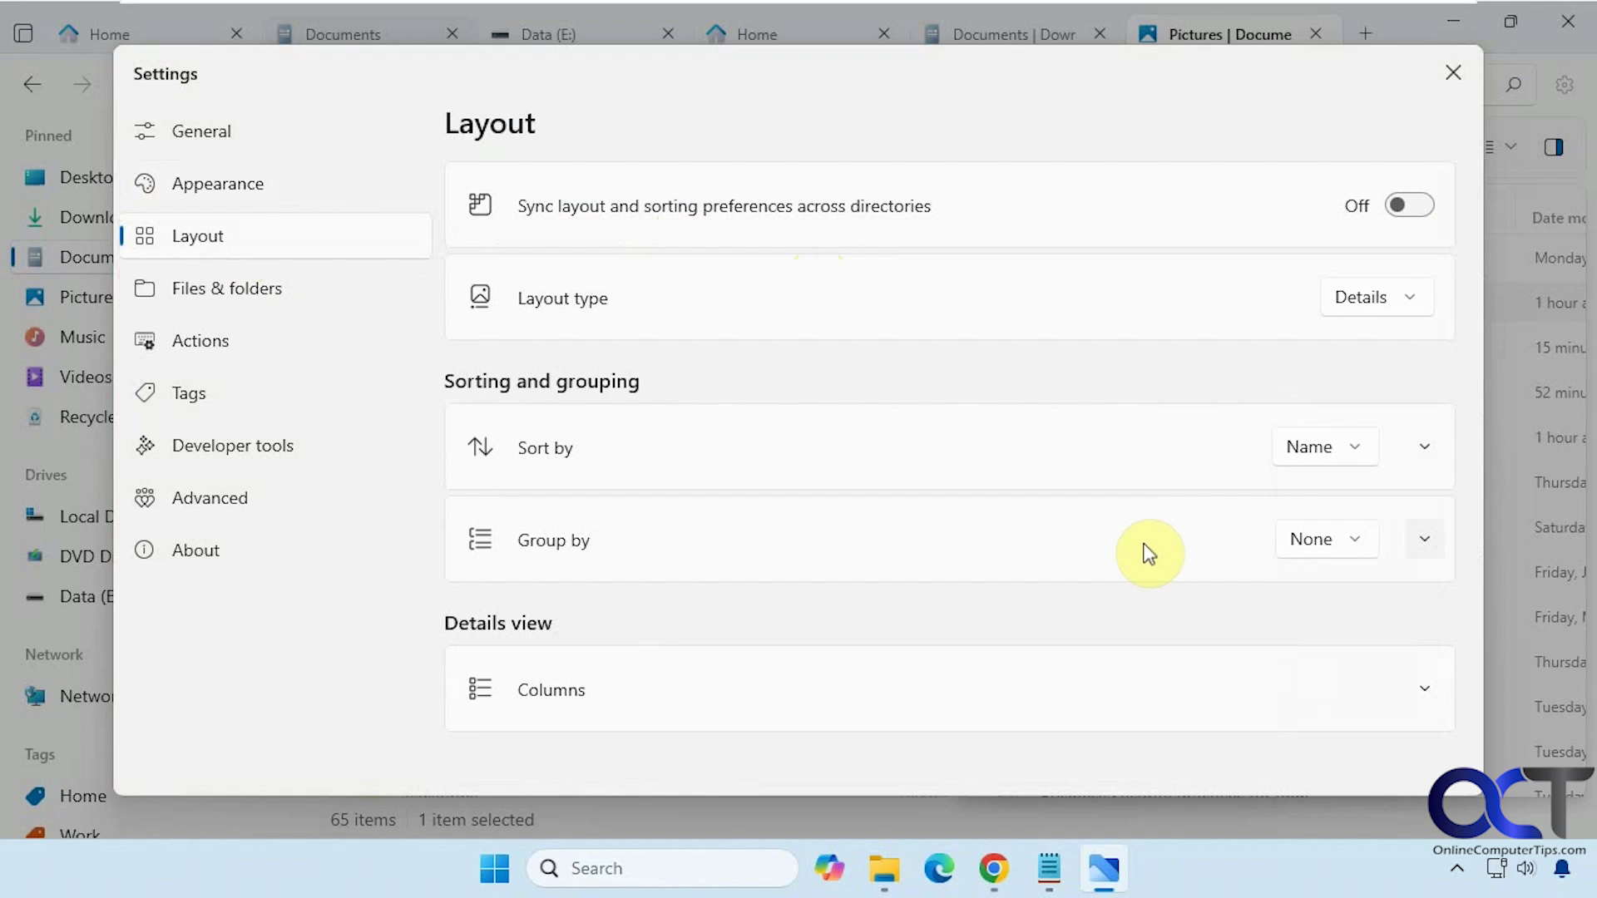
# Expand Columns to show the Tag, Size, Type and Date column toggles.
pyautogui.click(1424, 689)
pyautogui.scroll(-3, 1128, 628)
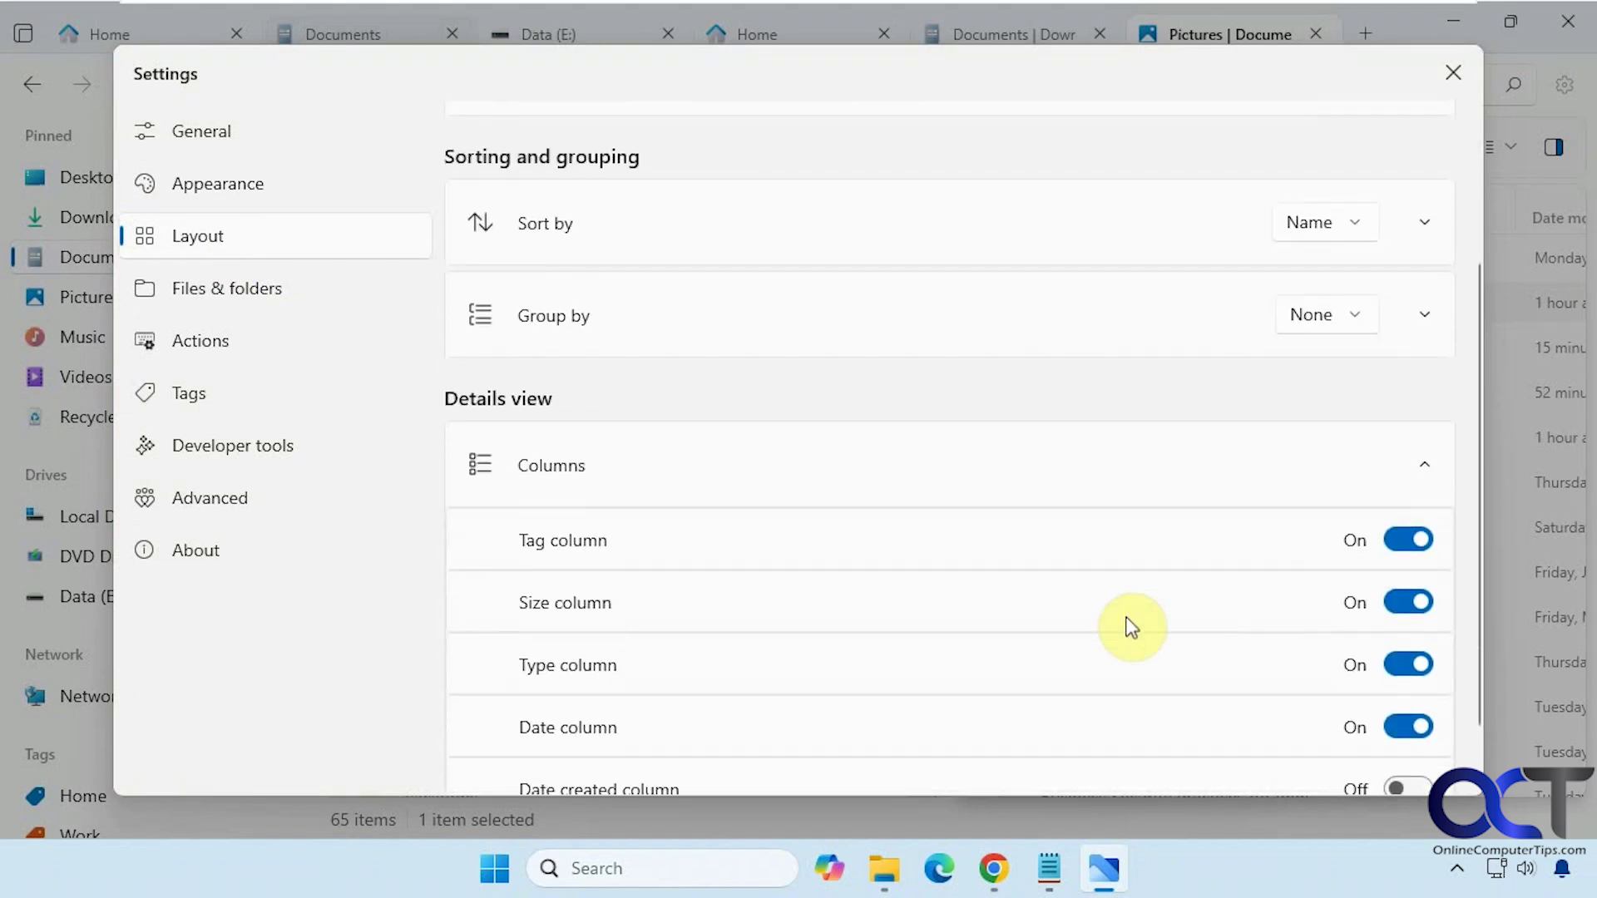
pyautogui.scroll(5, 1131, 626)
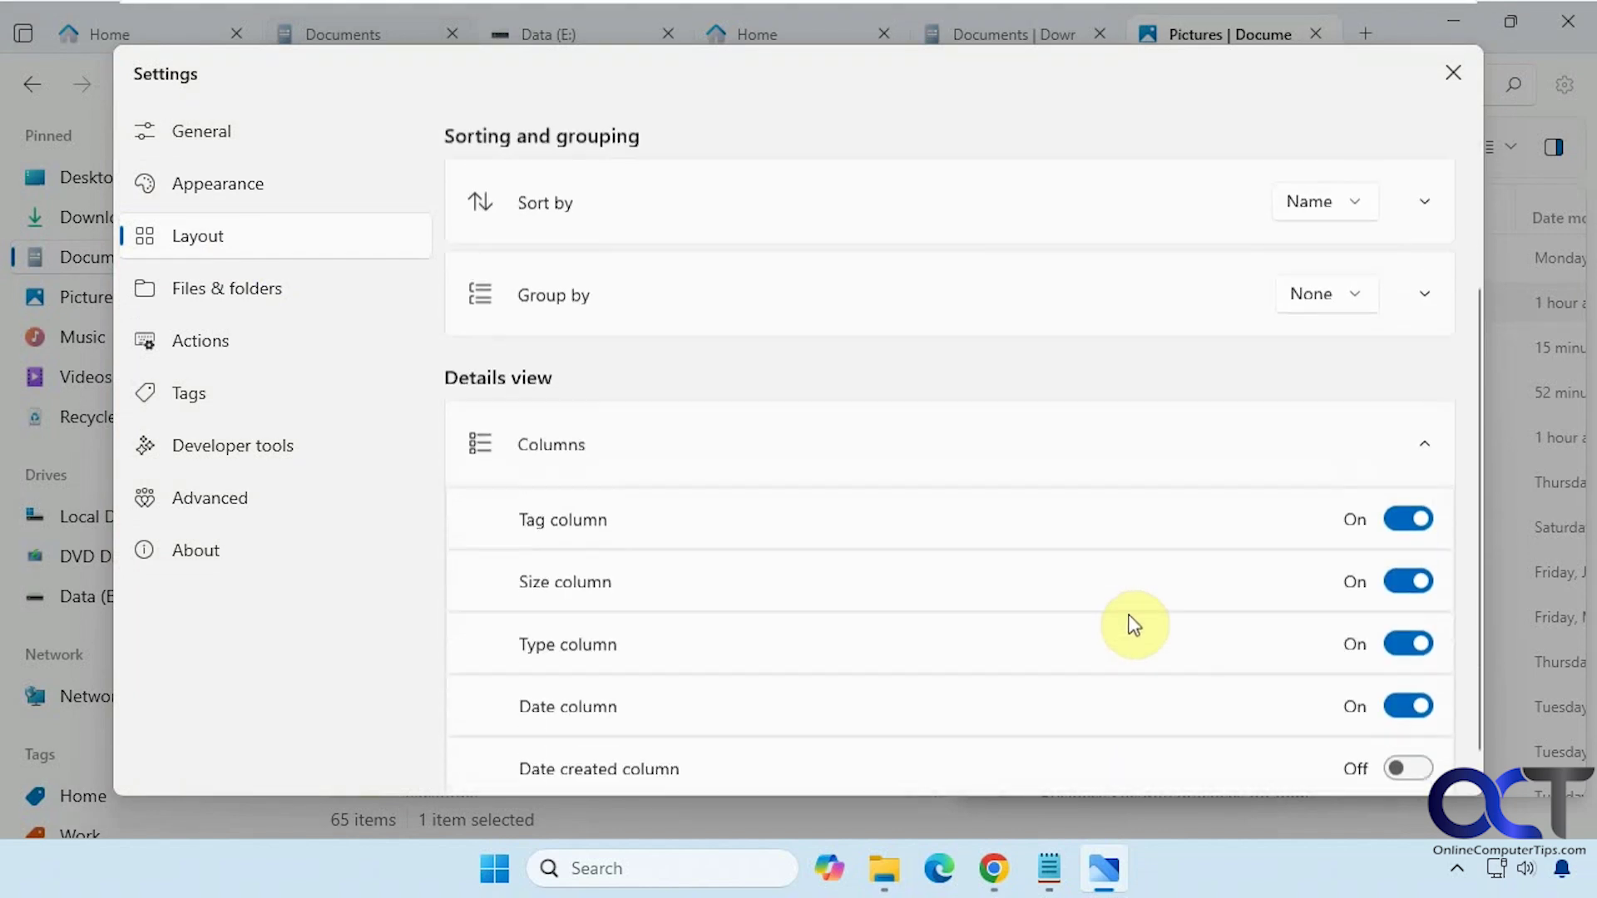
pyautogui.click(271, 291)
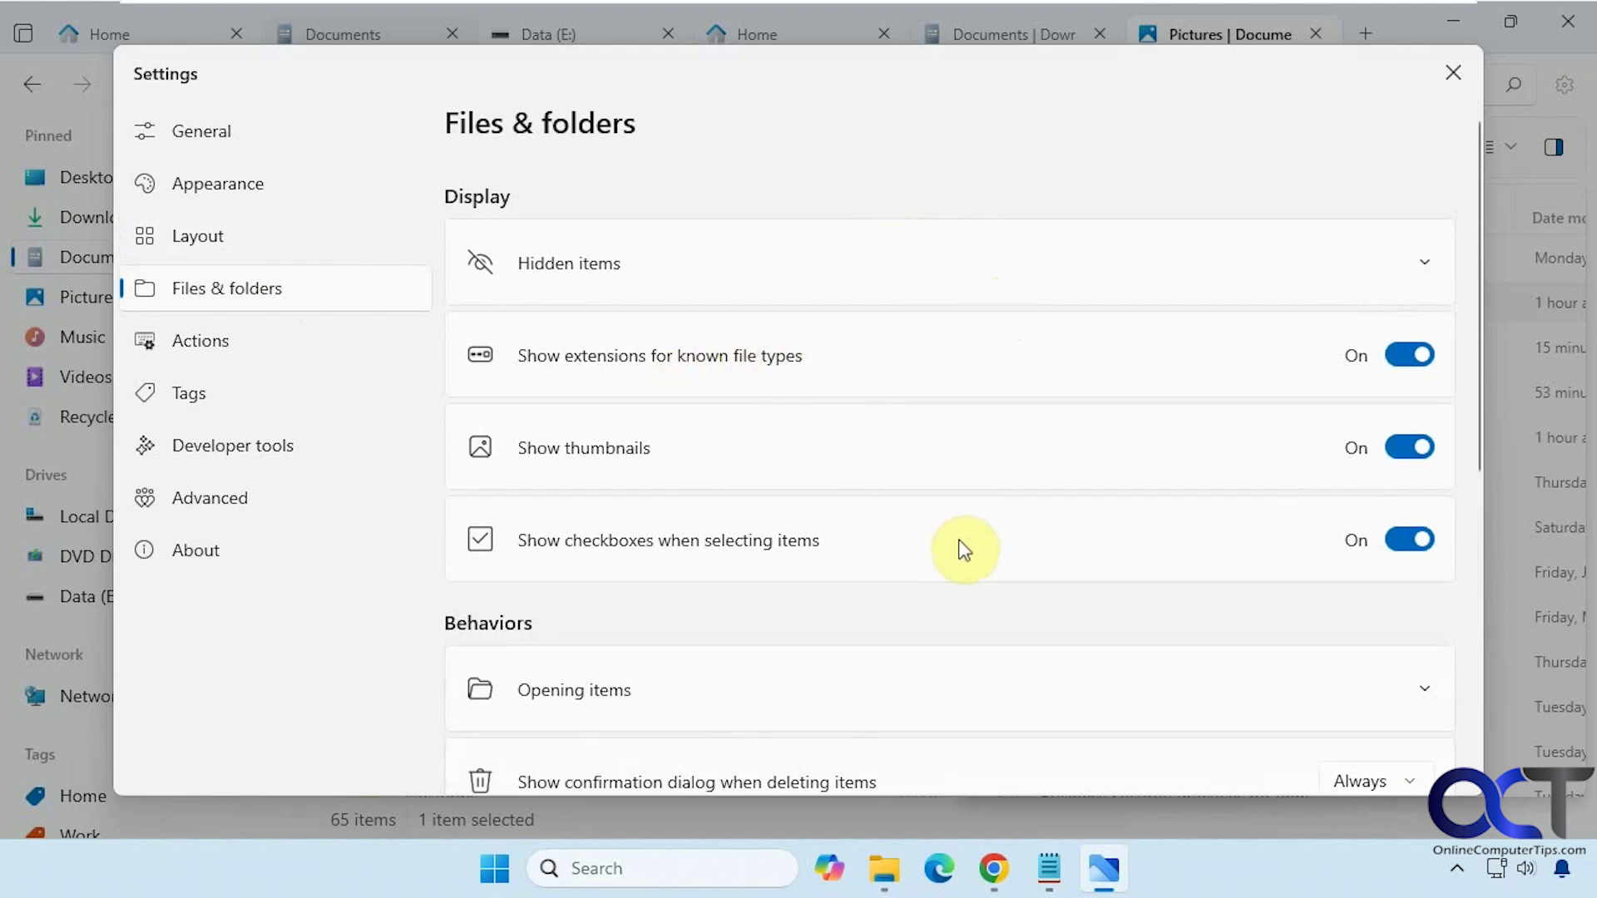
pyautogui.scroll(-5, 965, 549)
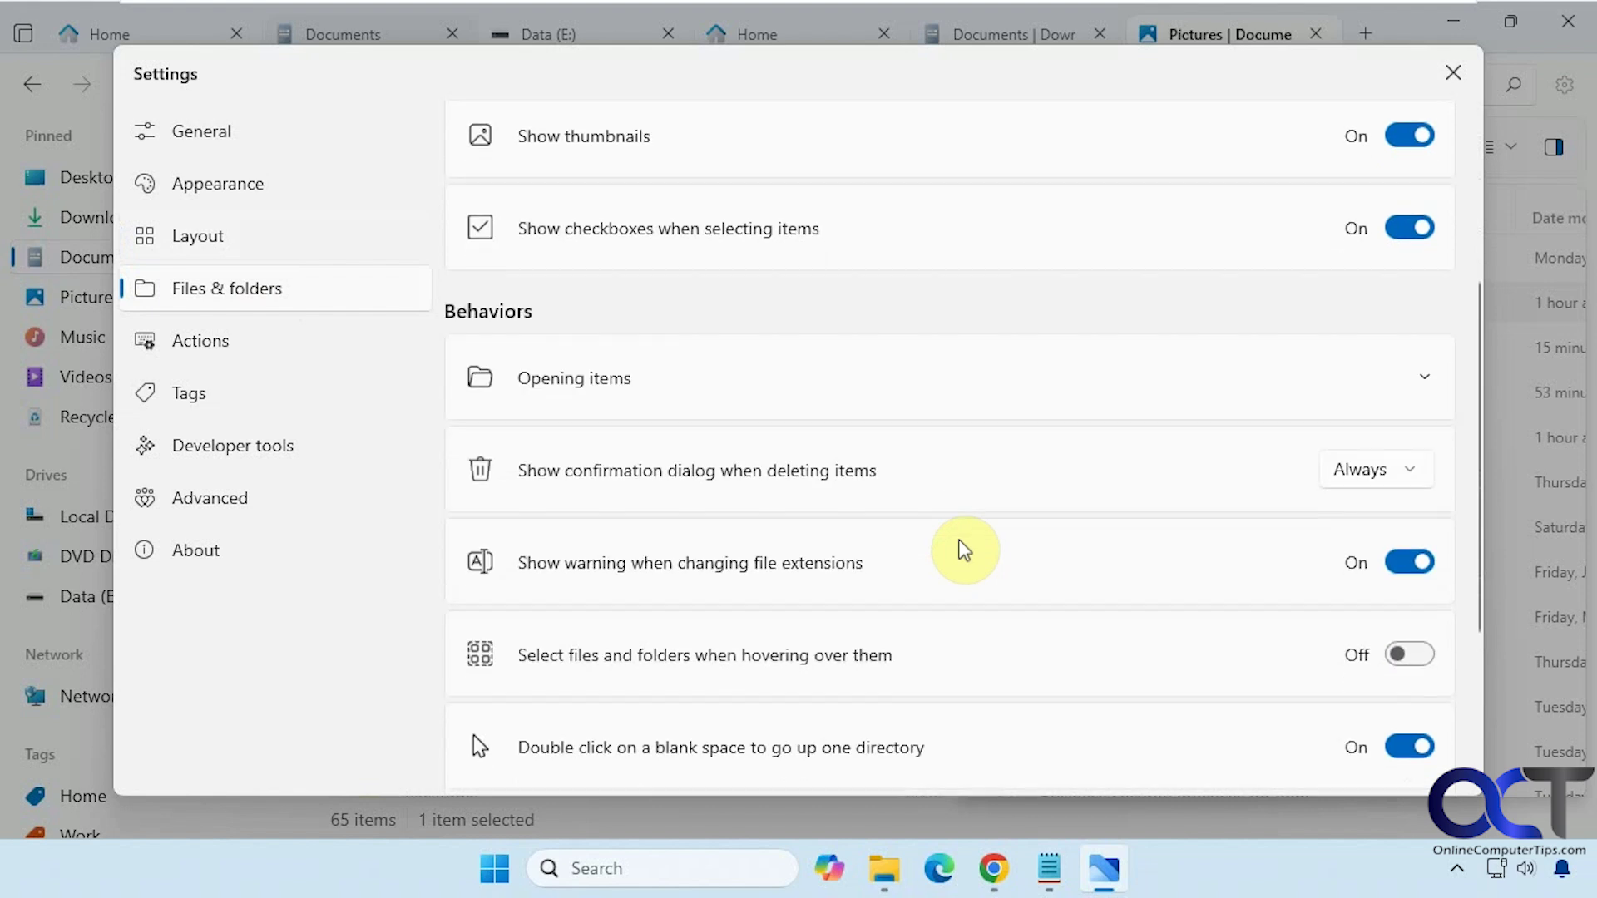
pyautogui.click(1413, 405)
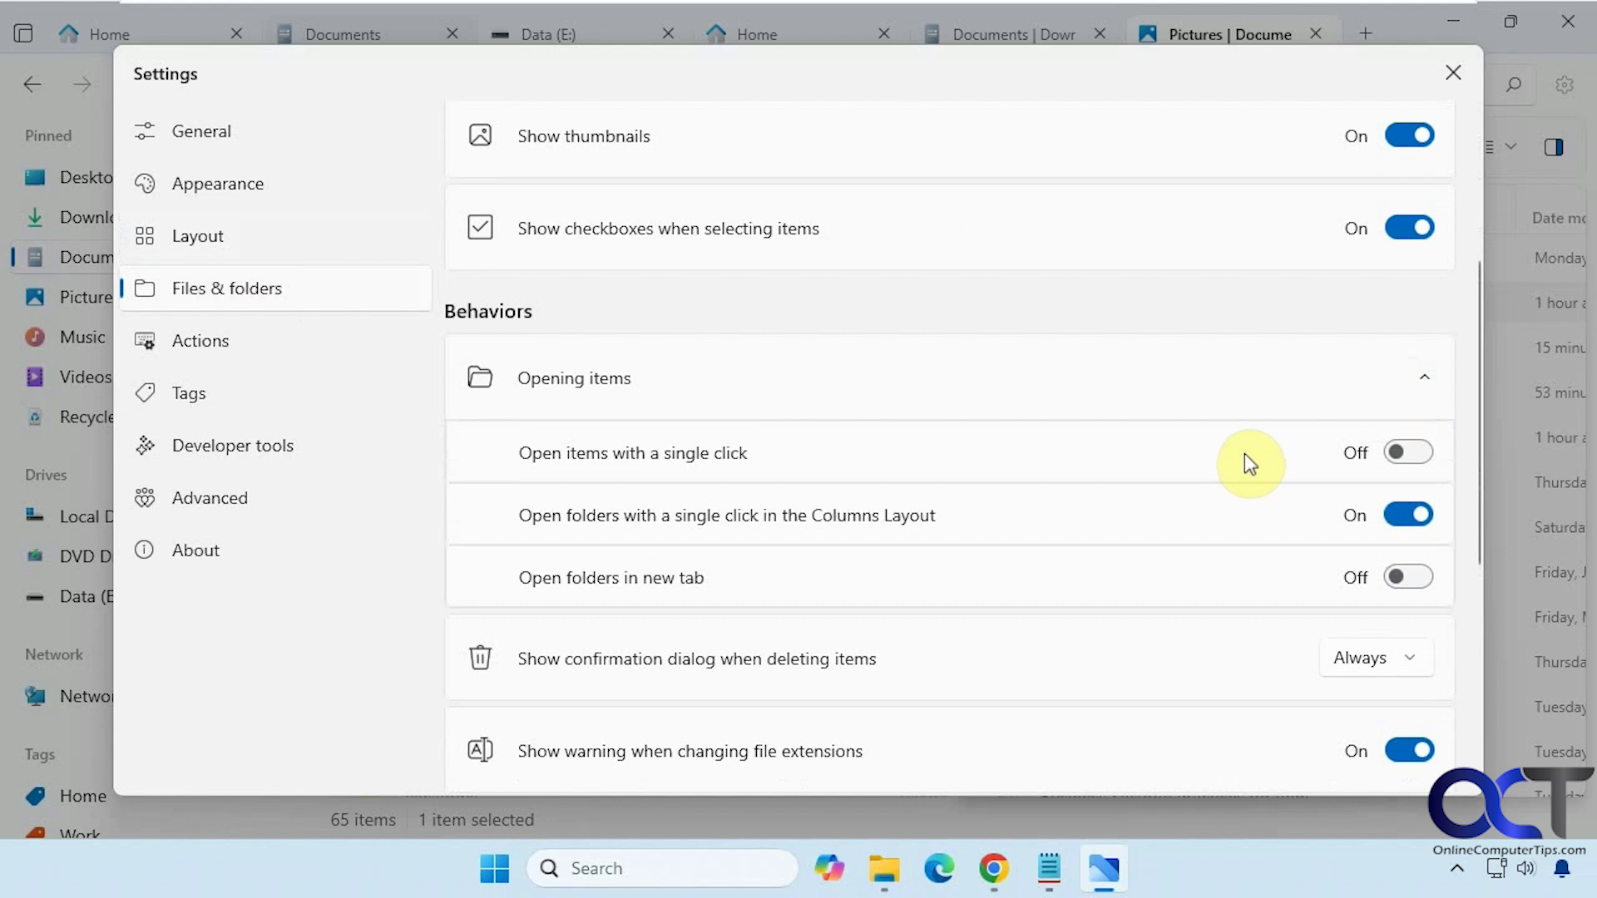
pyautogui.click(1427, 387)
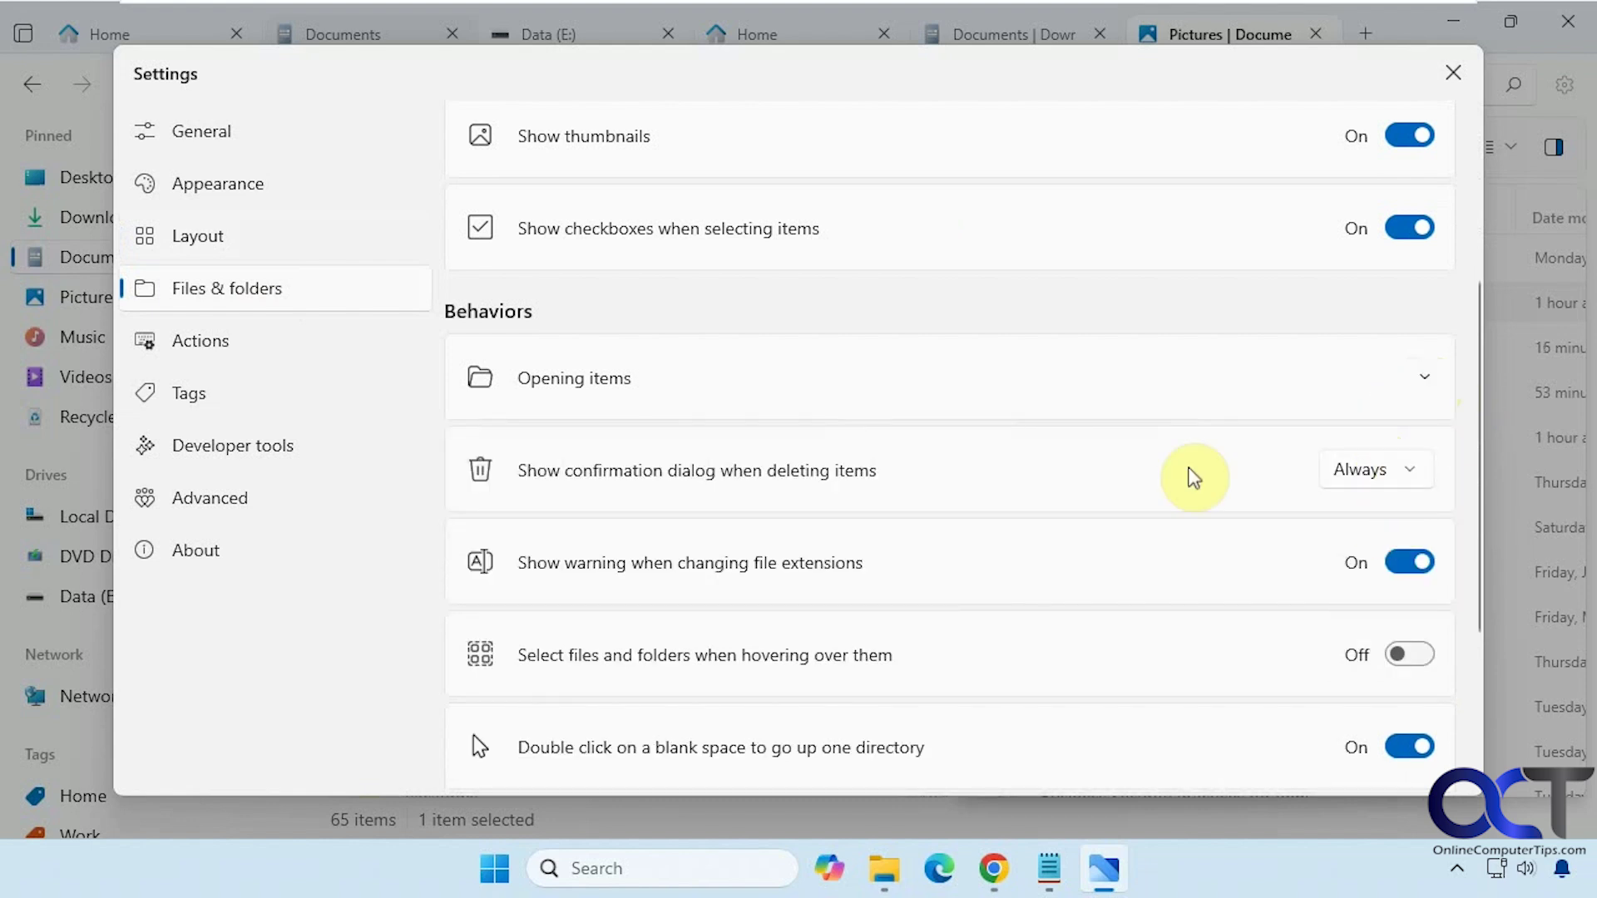
pyautogui.click(1364, 476)
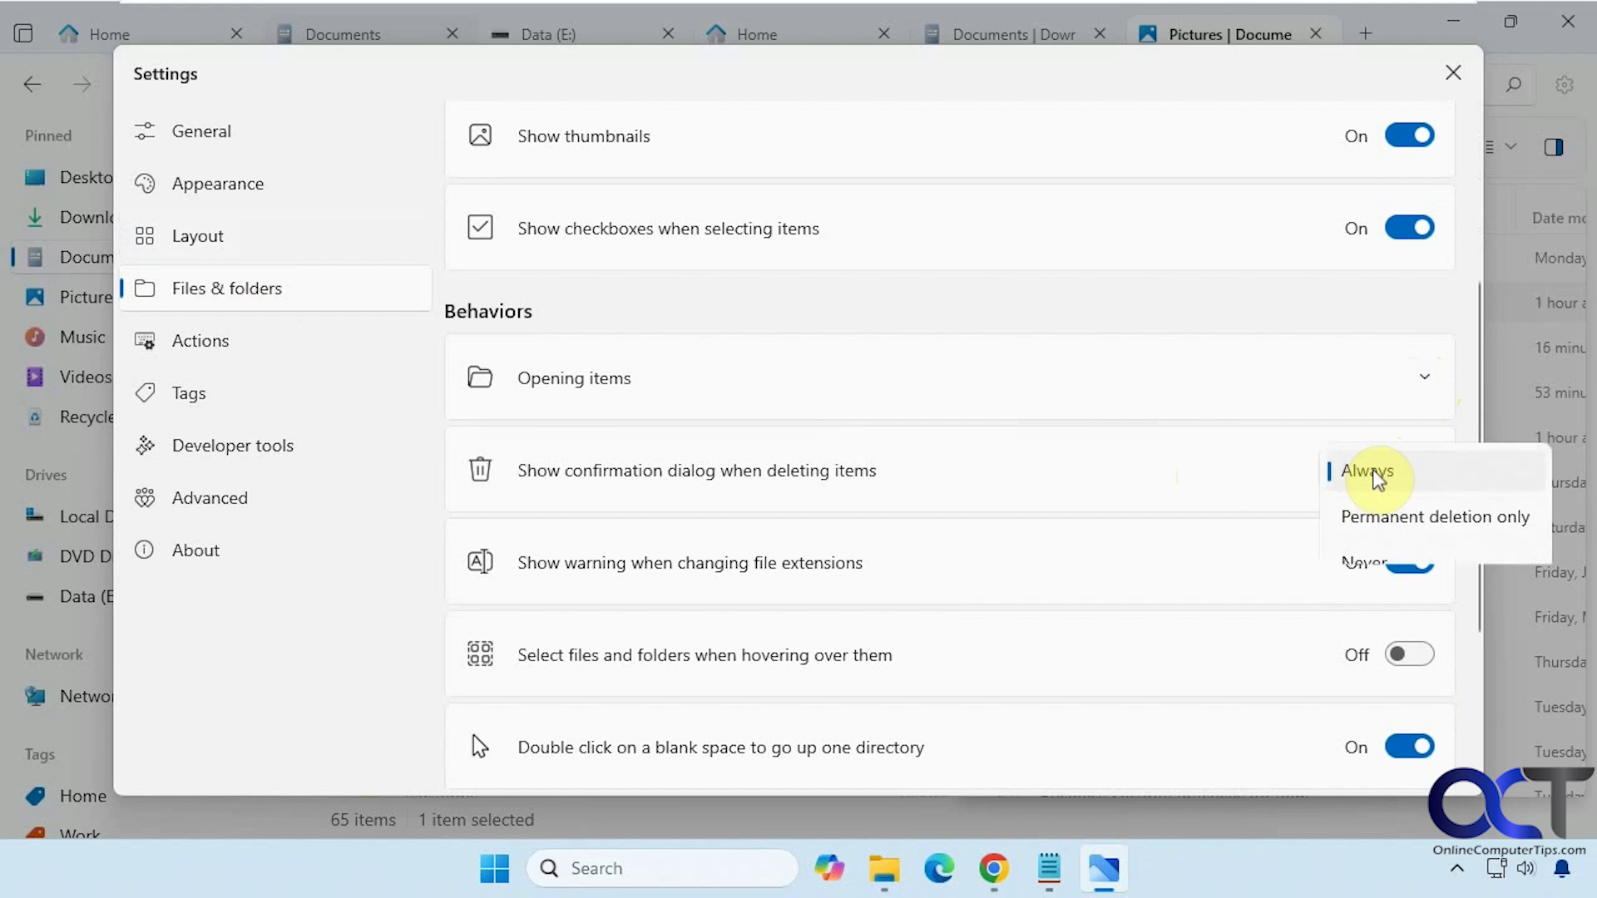
pyautogui.click(1246, 478)
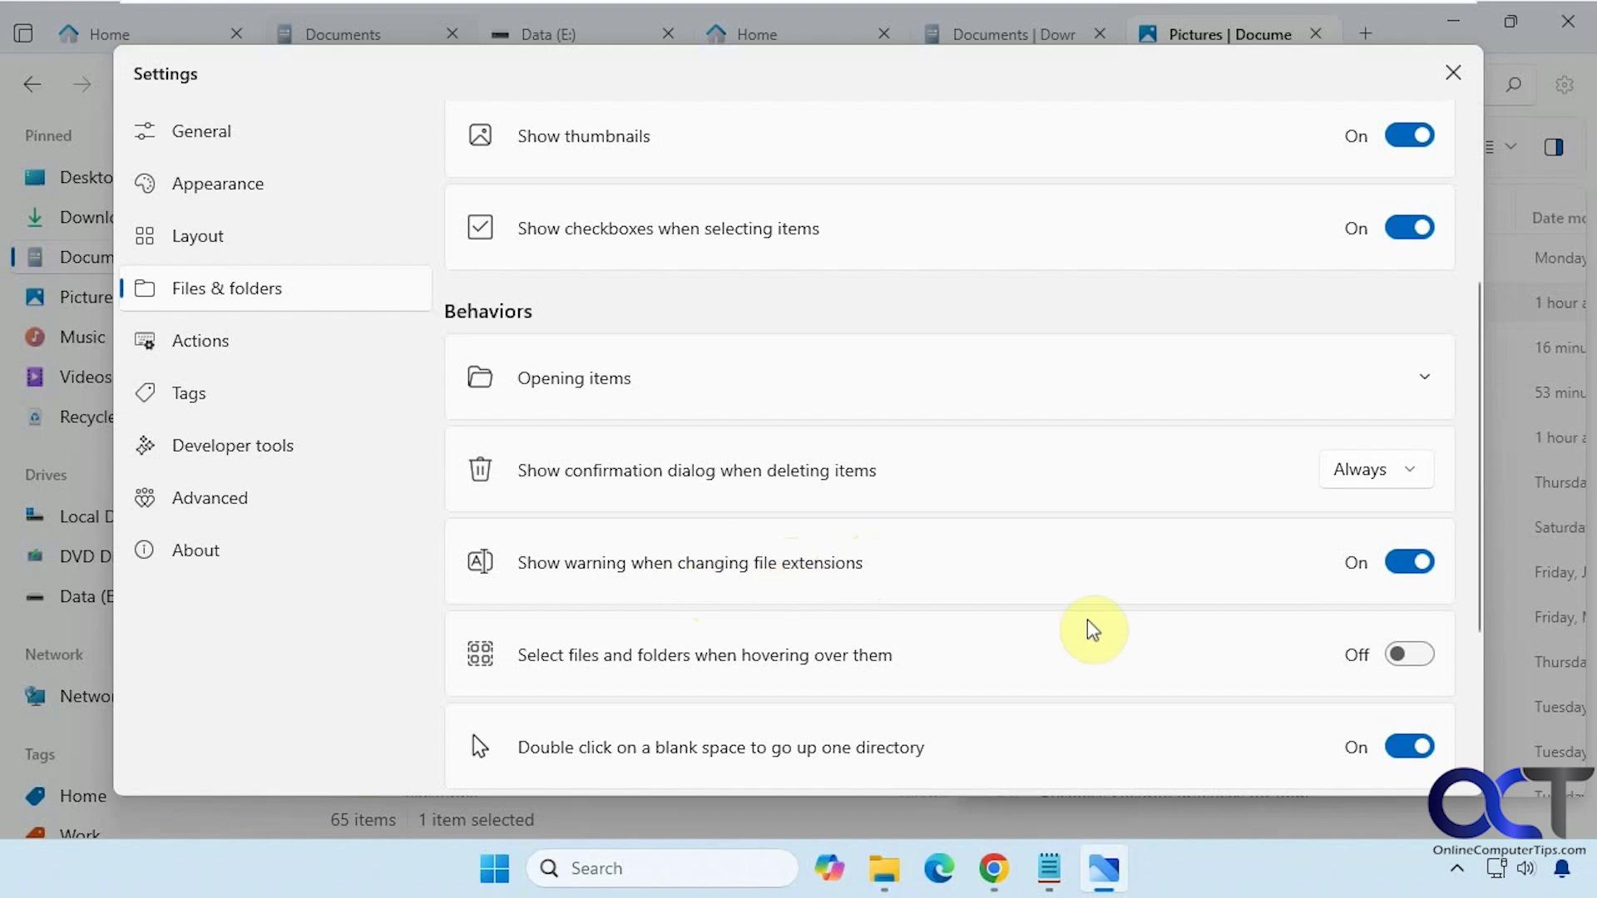
pyautogui.scroll(-3, 1093, 630)
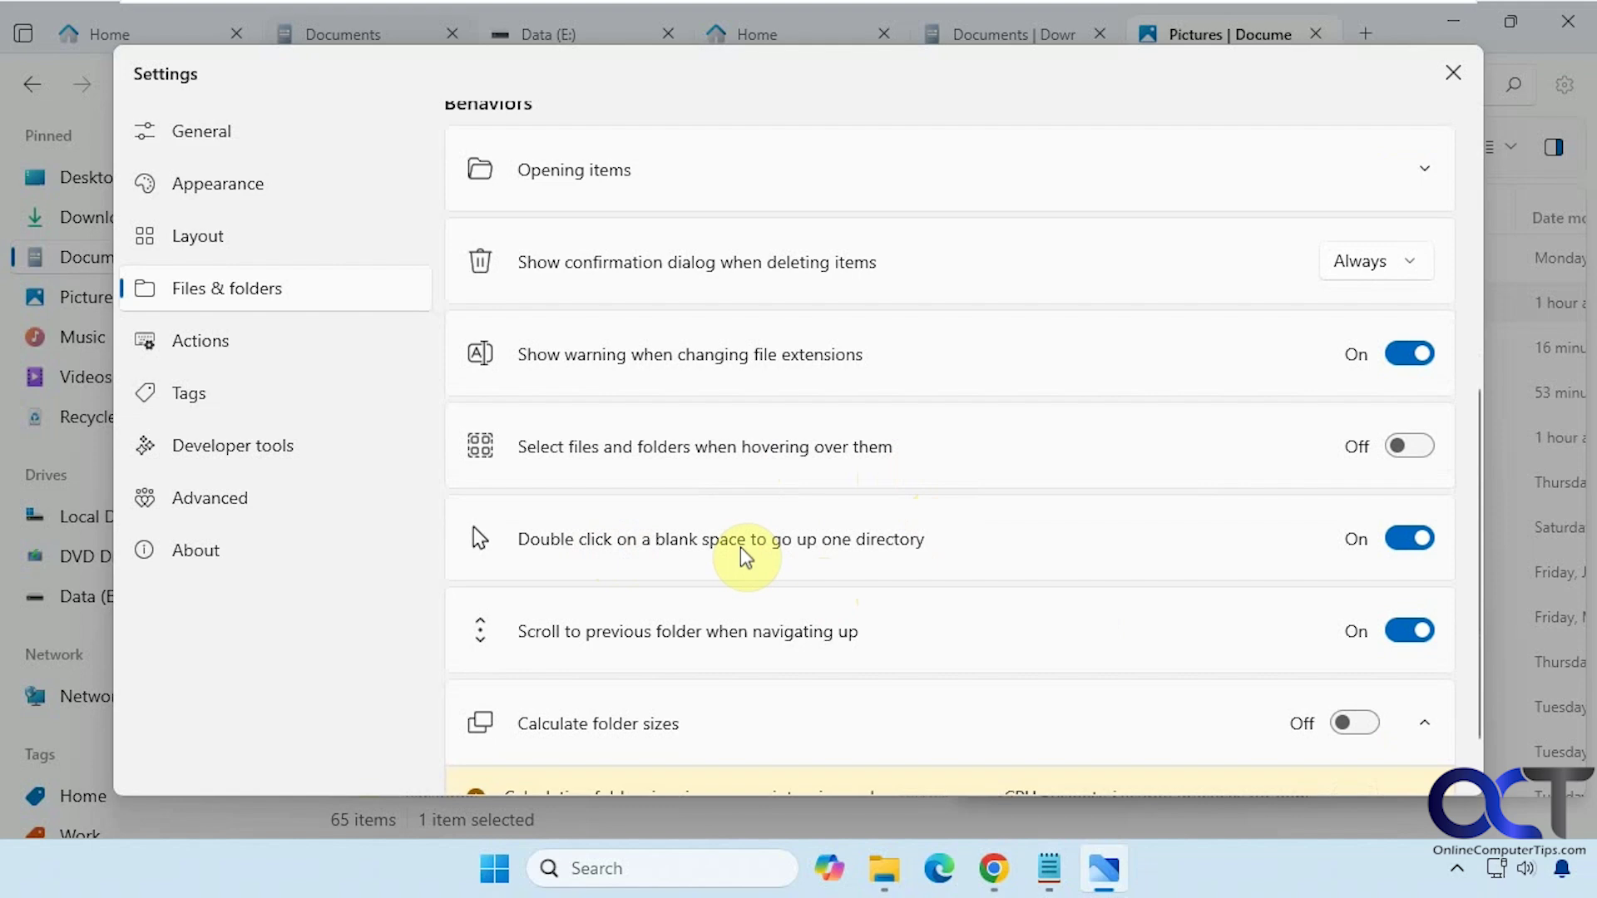
# Close Settings and the Pictures | Documents and Documents | Downloads tabs.
pyautogui.click(1454, 78)
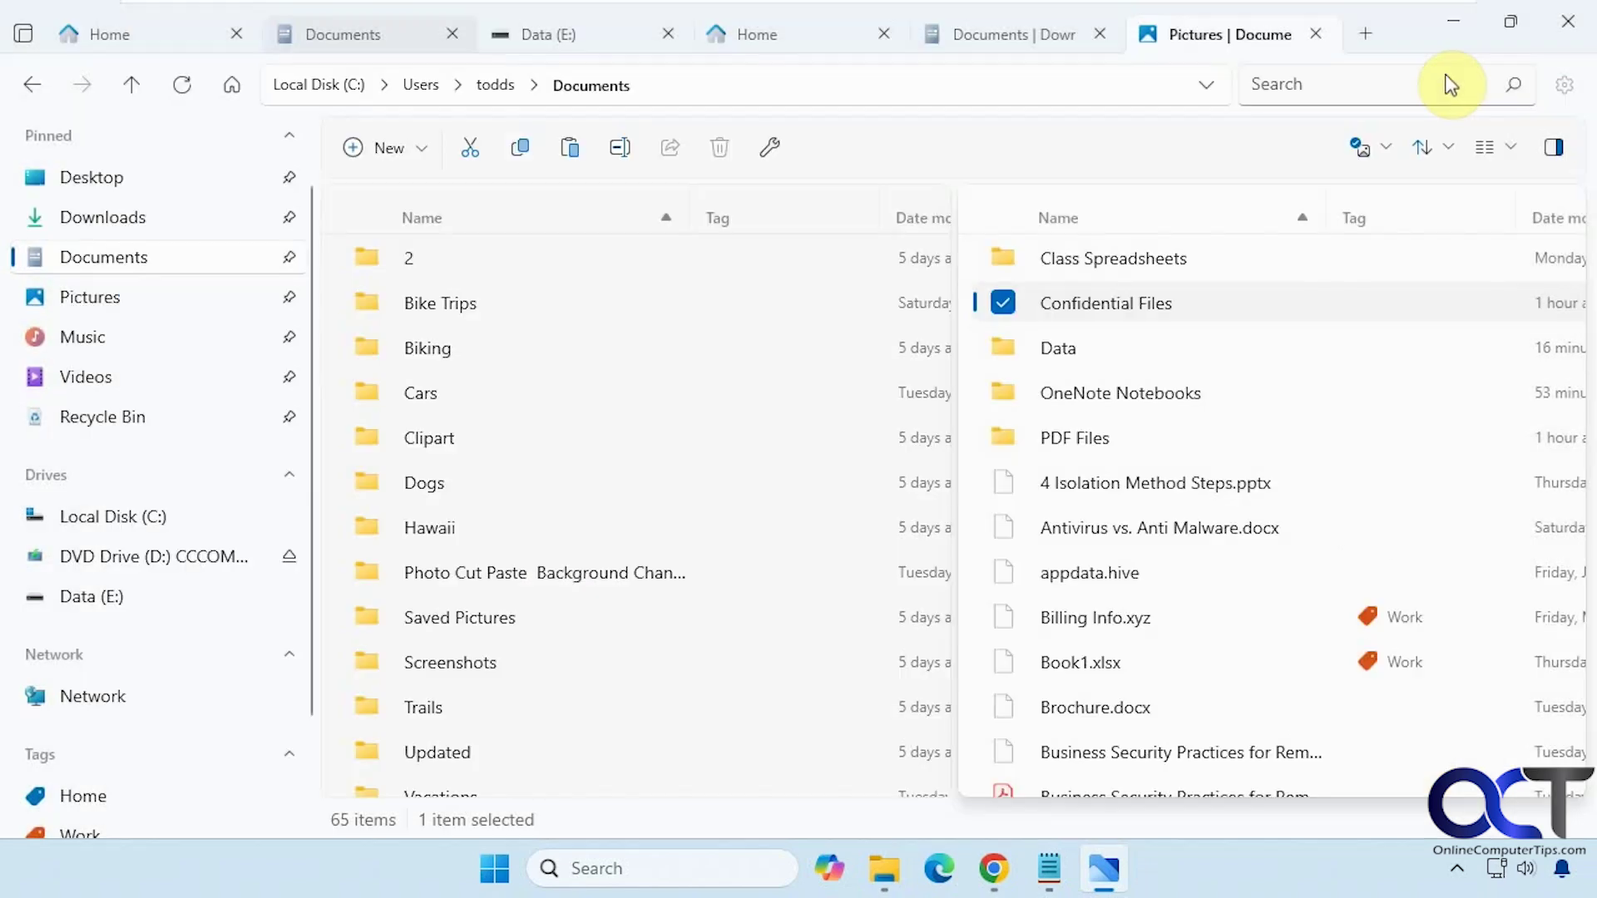
pyautogui.click(1315, 34)
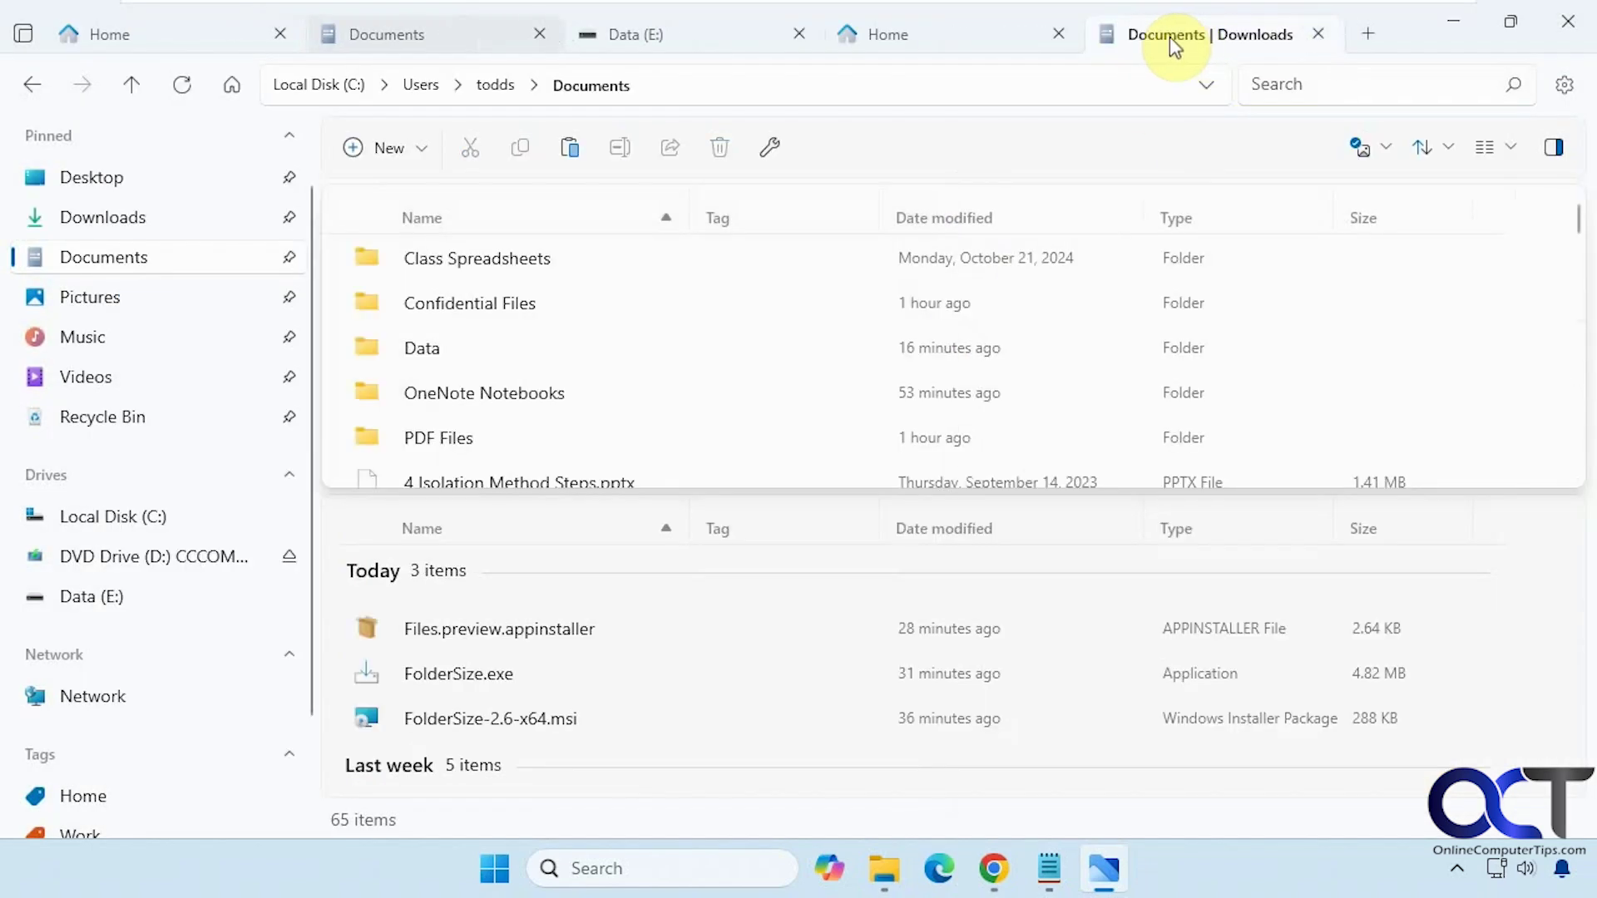
pyautogui.click(1325, 35)
# Move the Documents tab up to the user's home folder, then reopen Settings.
pyautogui.click(511, 38)
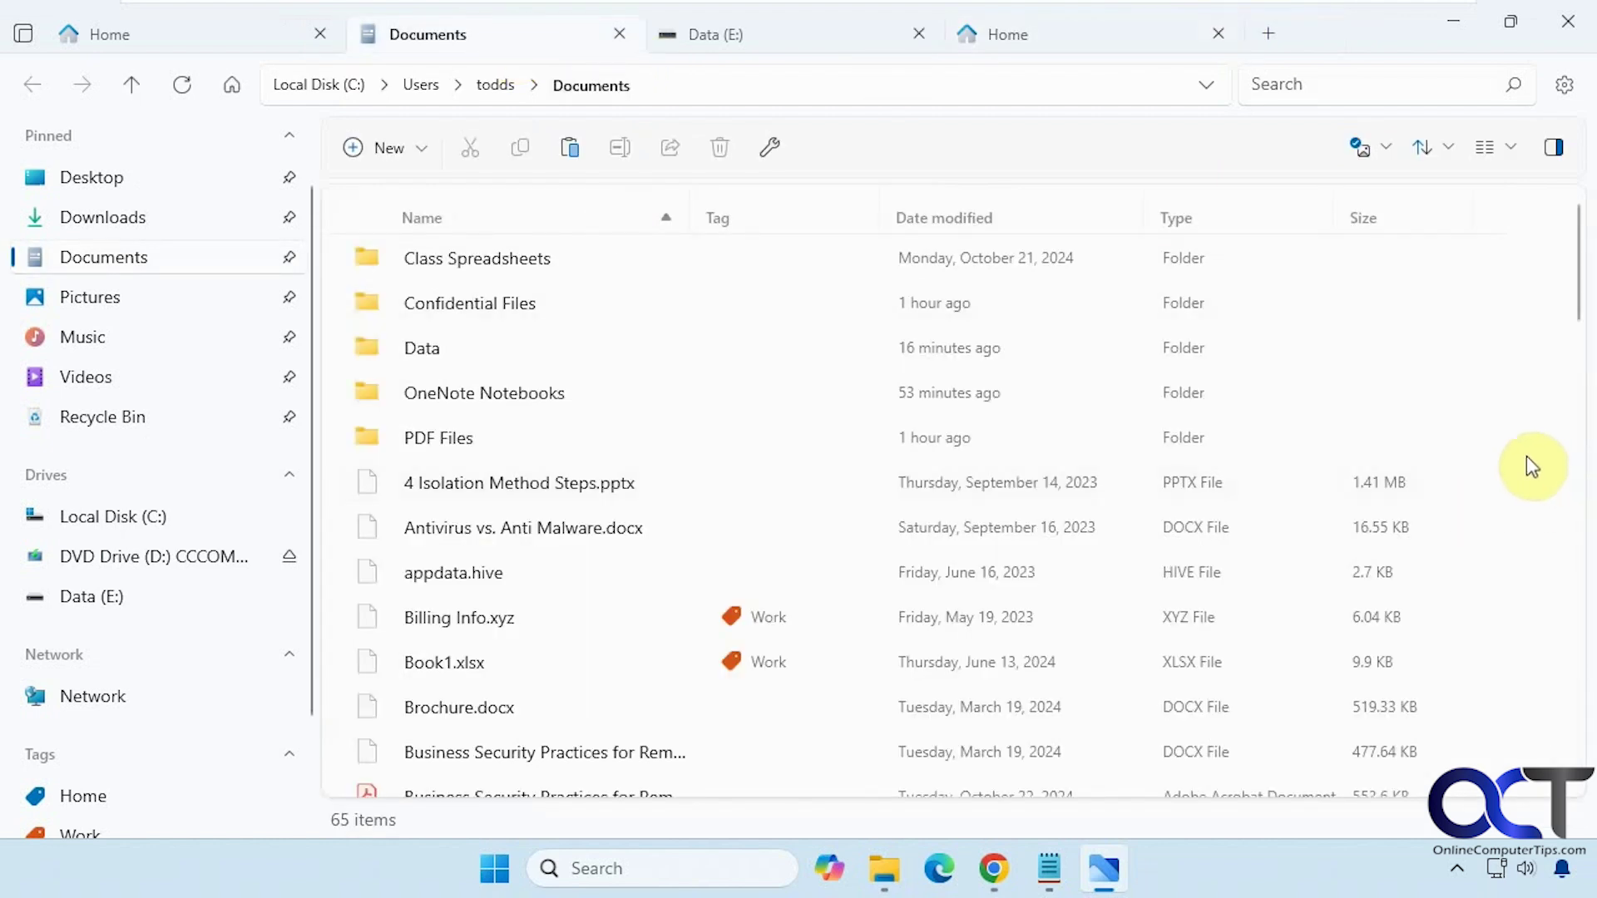
pyautogui.hotkey('alt', 'Up')
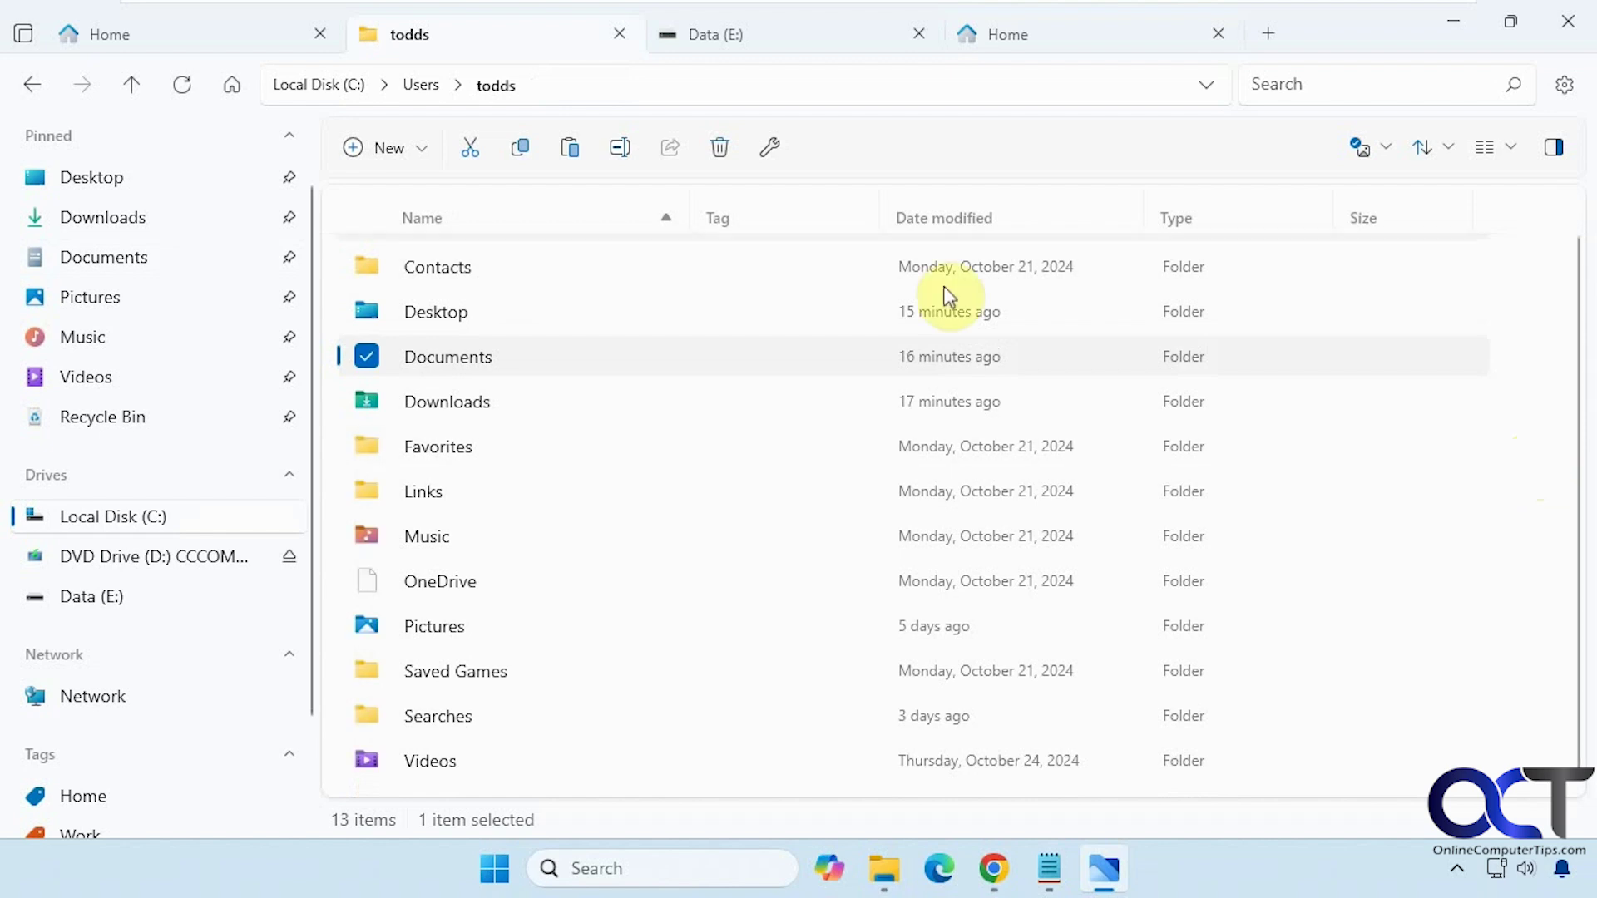
pyautogui.click(1562, 89)
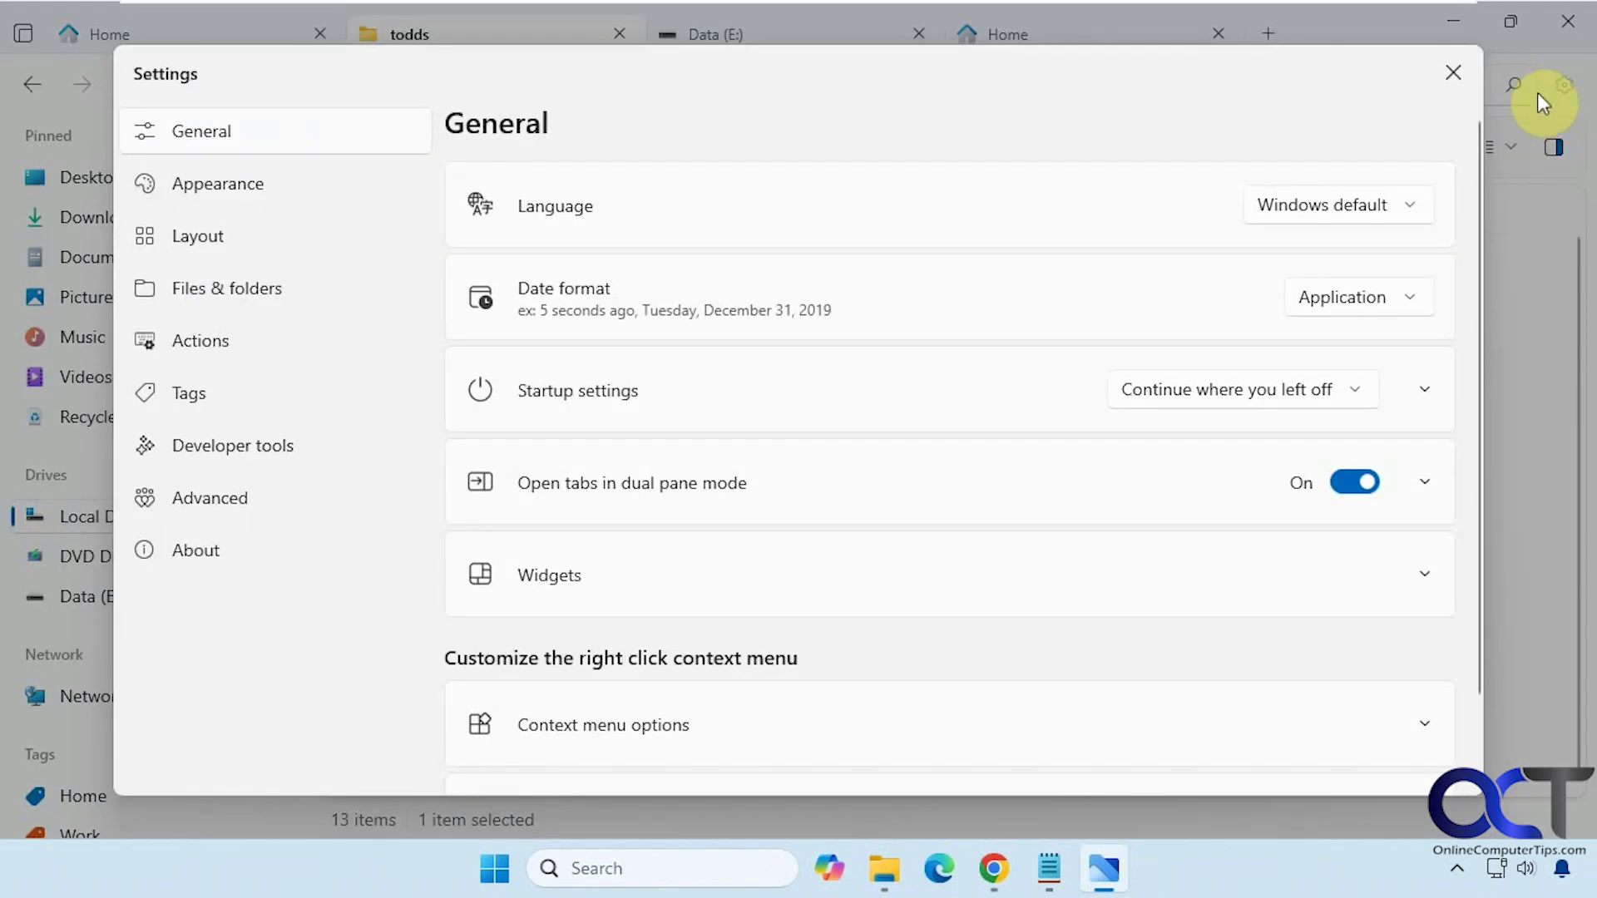
# Switch Calculate folder sizes On in Files & folders and close Settings to see sizes.
pyautogui.click(227, 291)
pyautogui.scroll(-7, 886, 503)
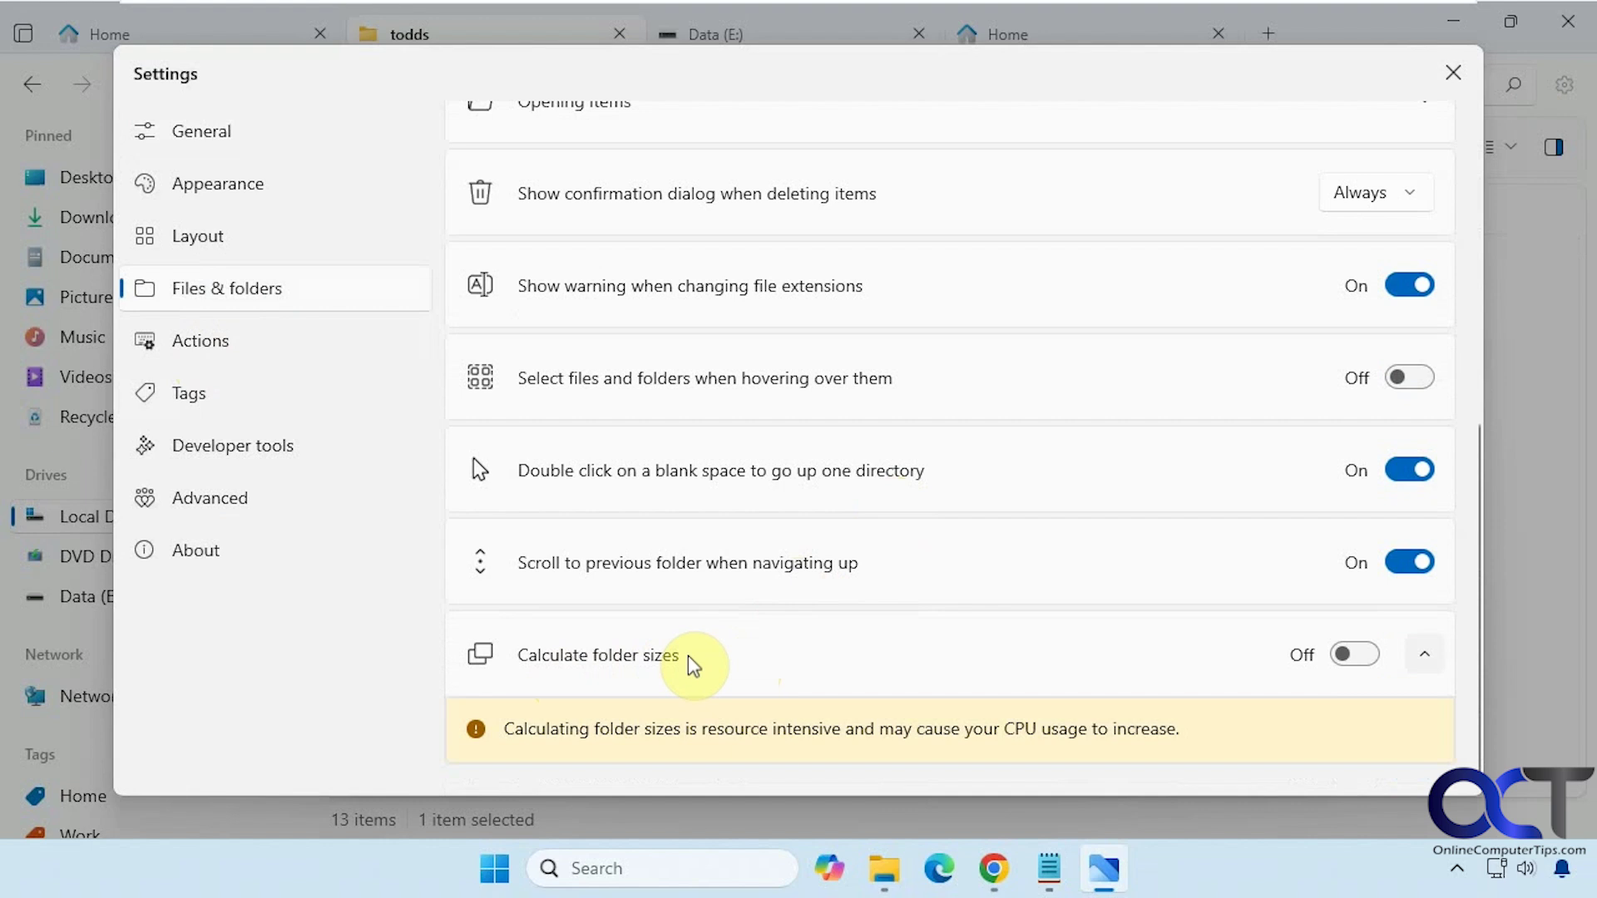
pyautogui.moveTo(880, 865)
pyautogui.click(1358, 658)
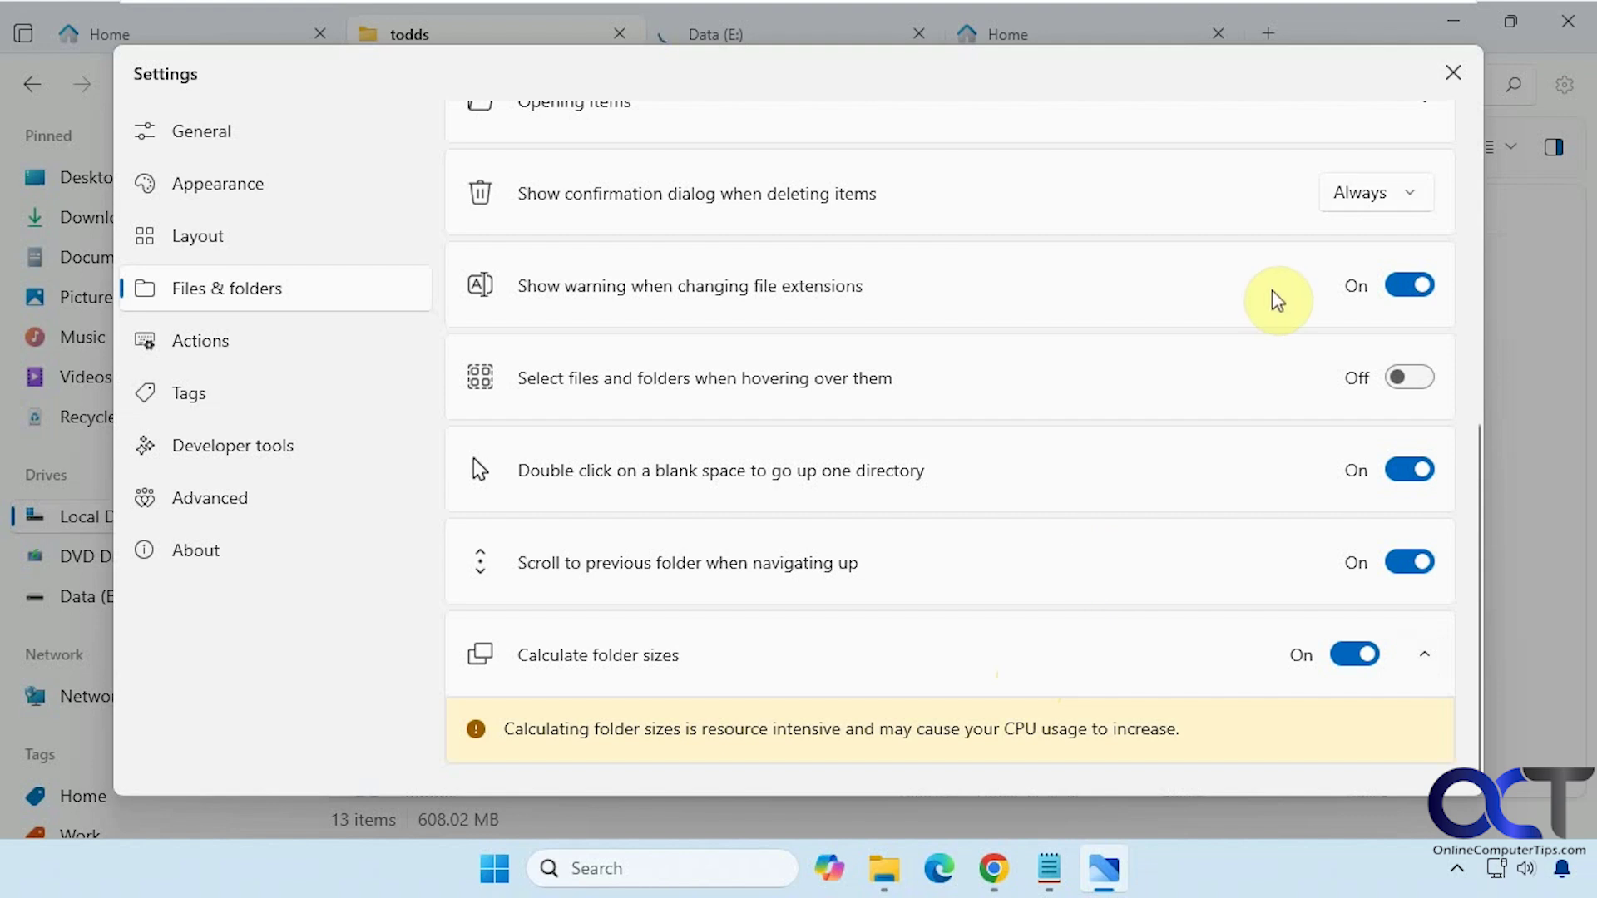
pyautogui.click(1453, 73)
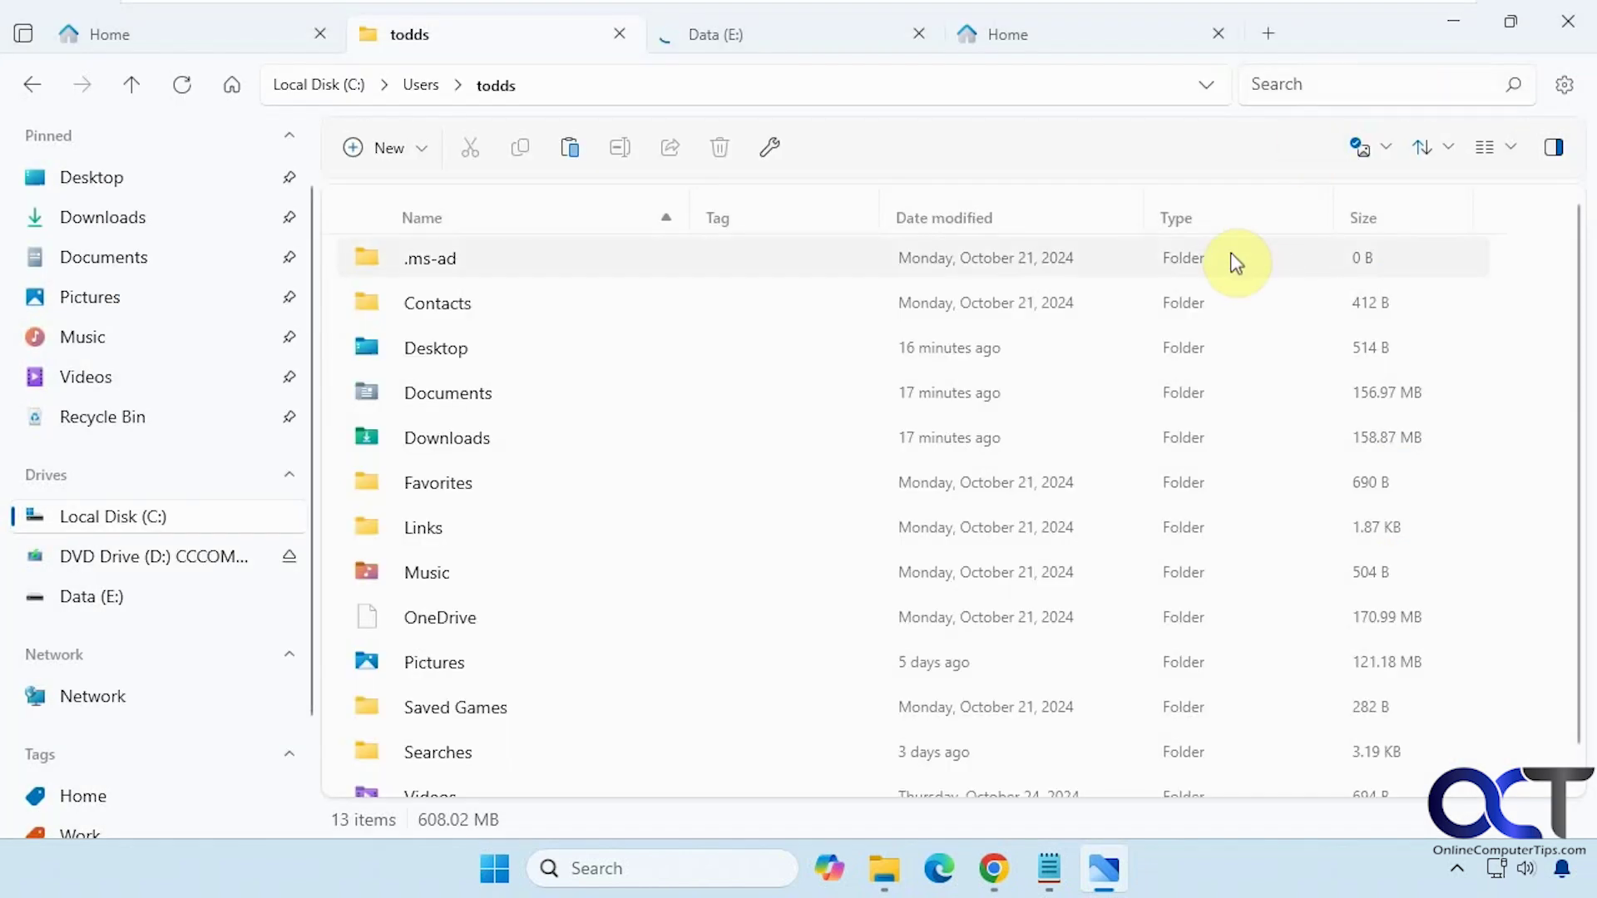
# Open Documents to see its folder sizes, compare with File Explorer, then reopen Settings.
pyautogui.click(453, 395)
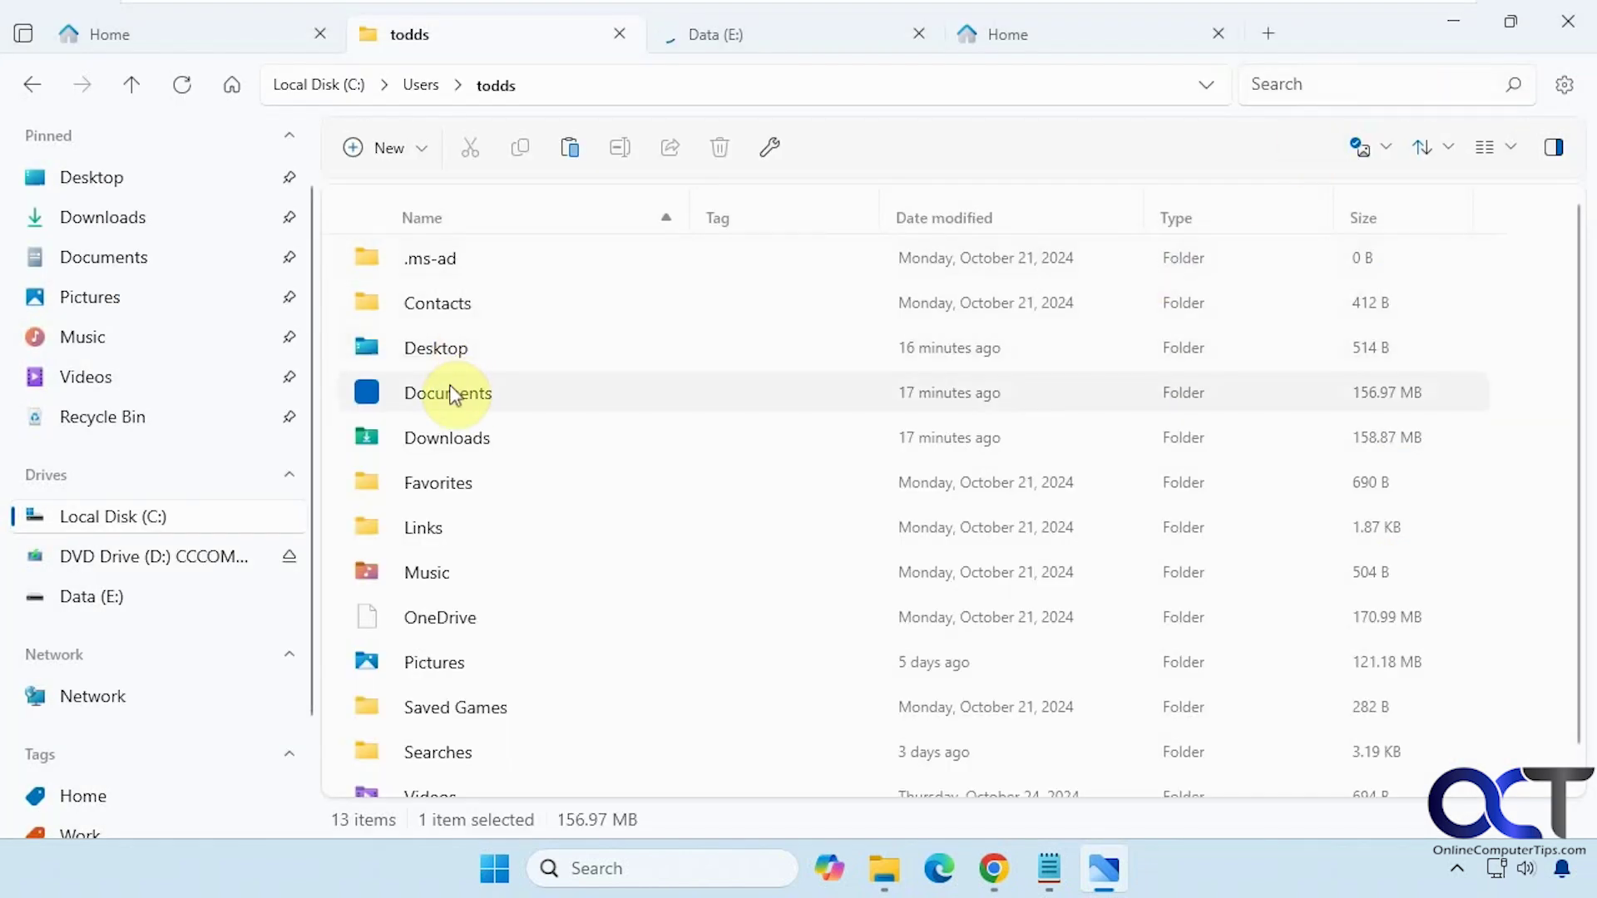
pyautogui.doubleClick(453, 395)
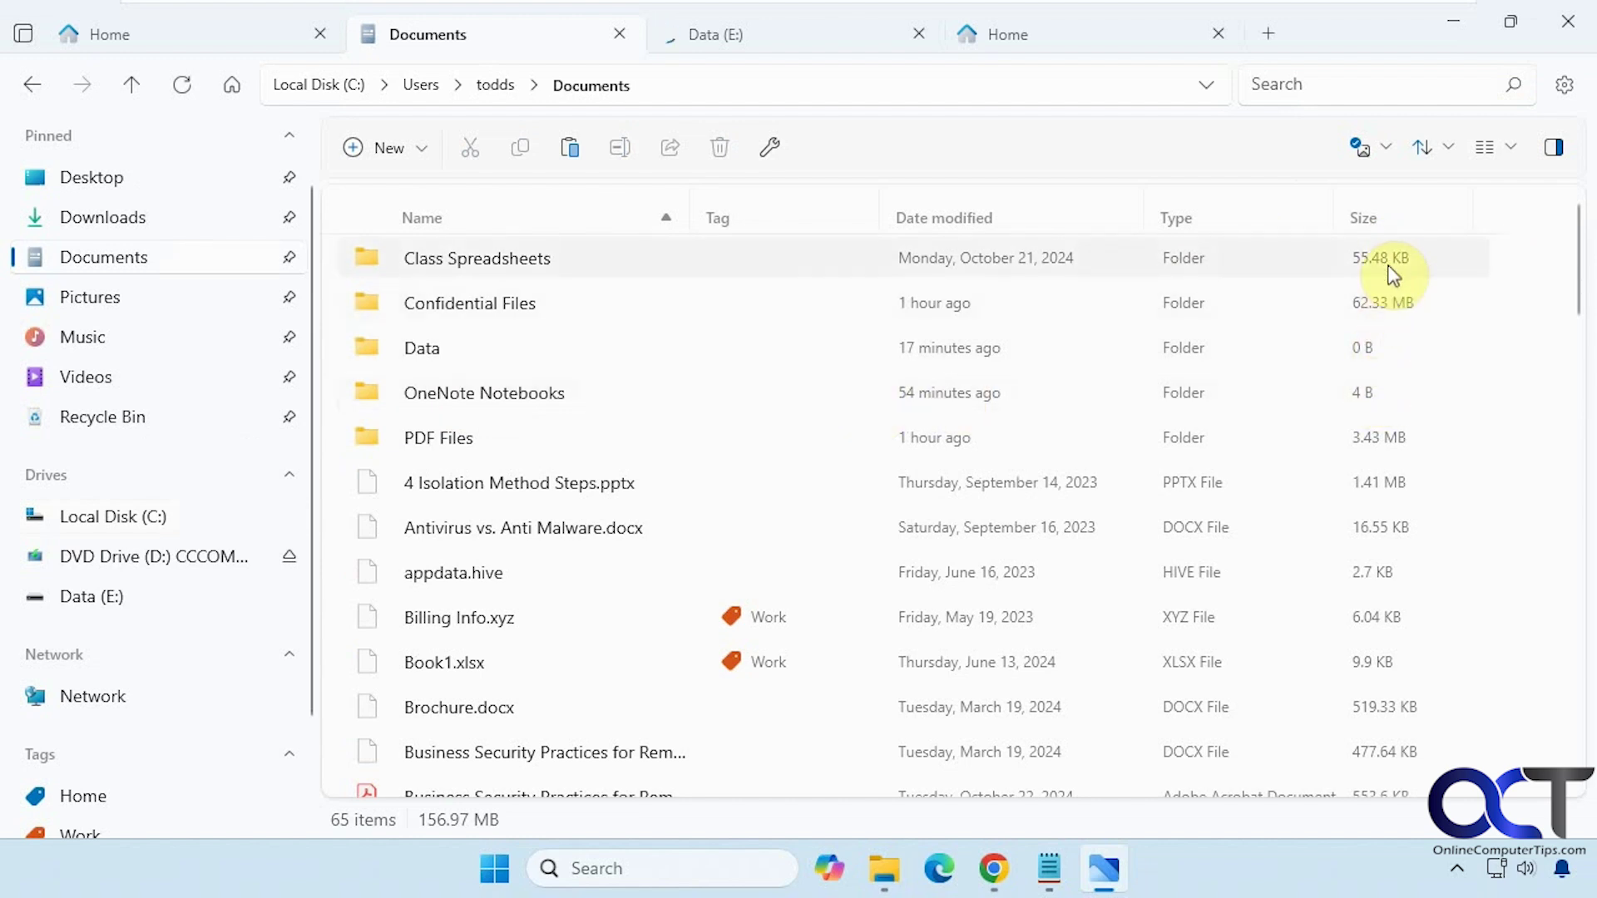
pyautogui.click(884, 867)
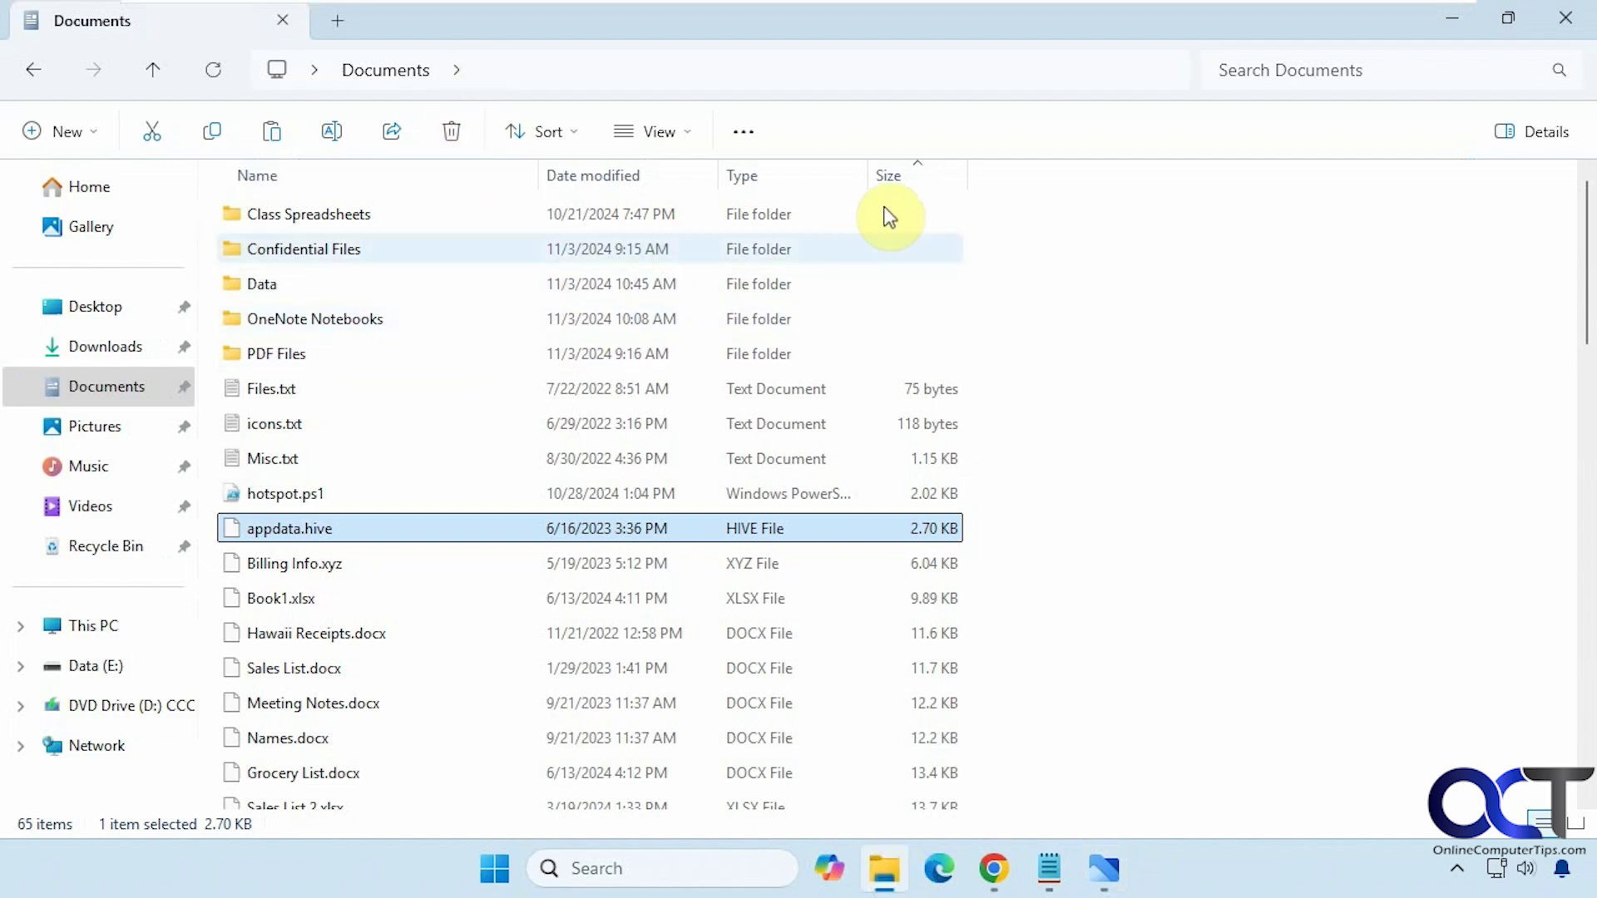
pyautogui.click(1447, 20)
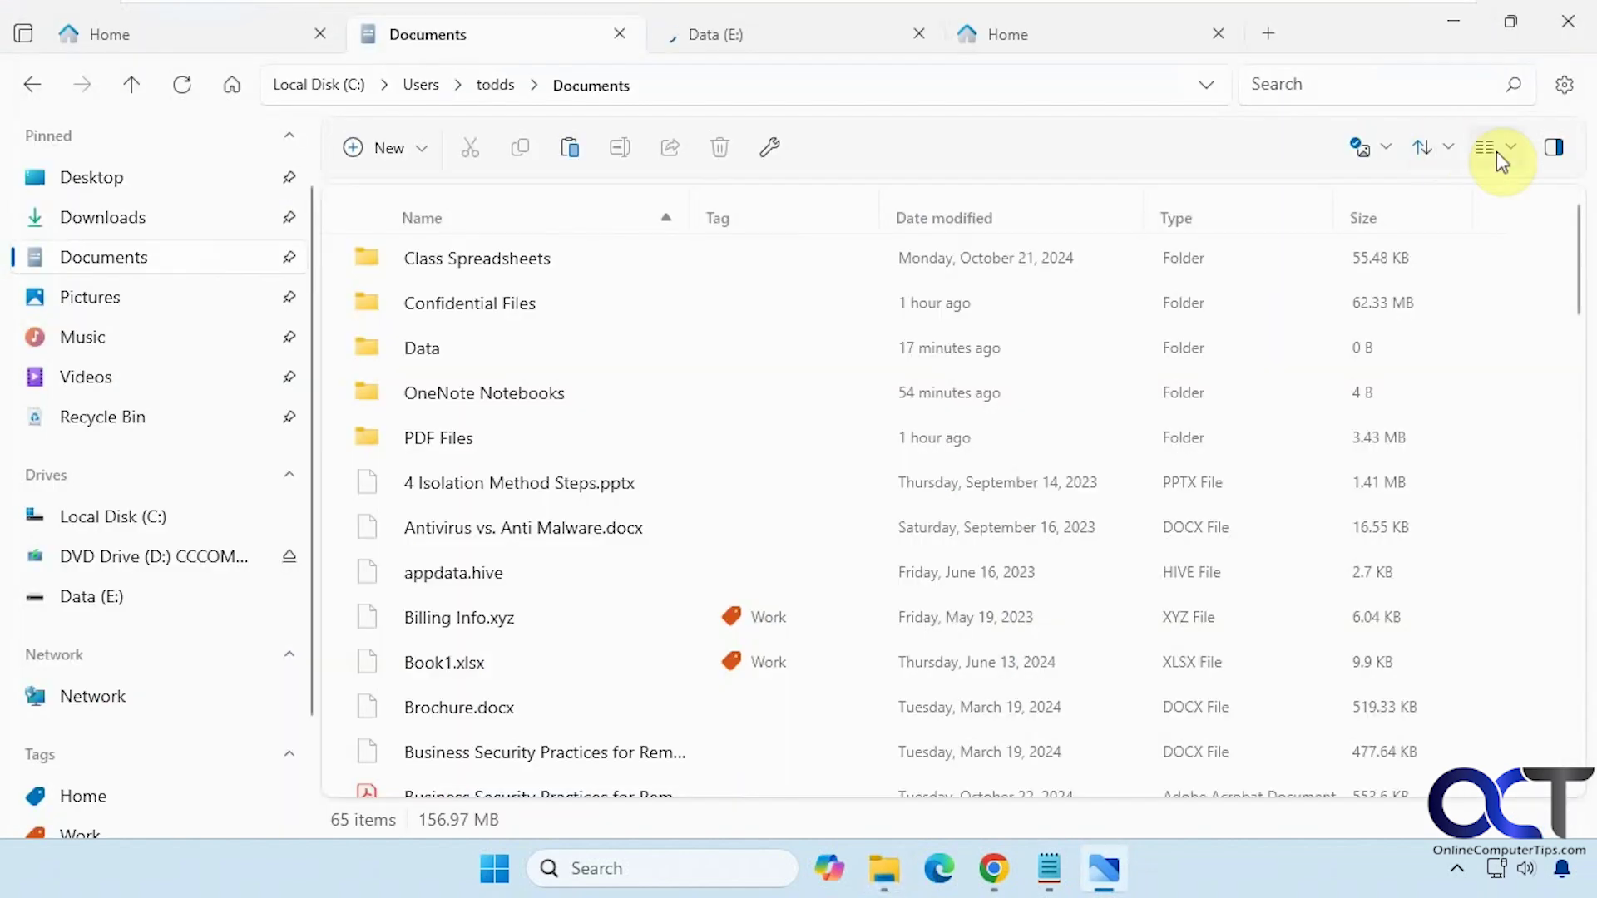
pyautogui.click(1561, 87)
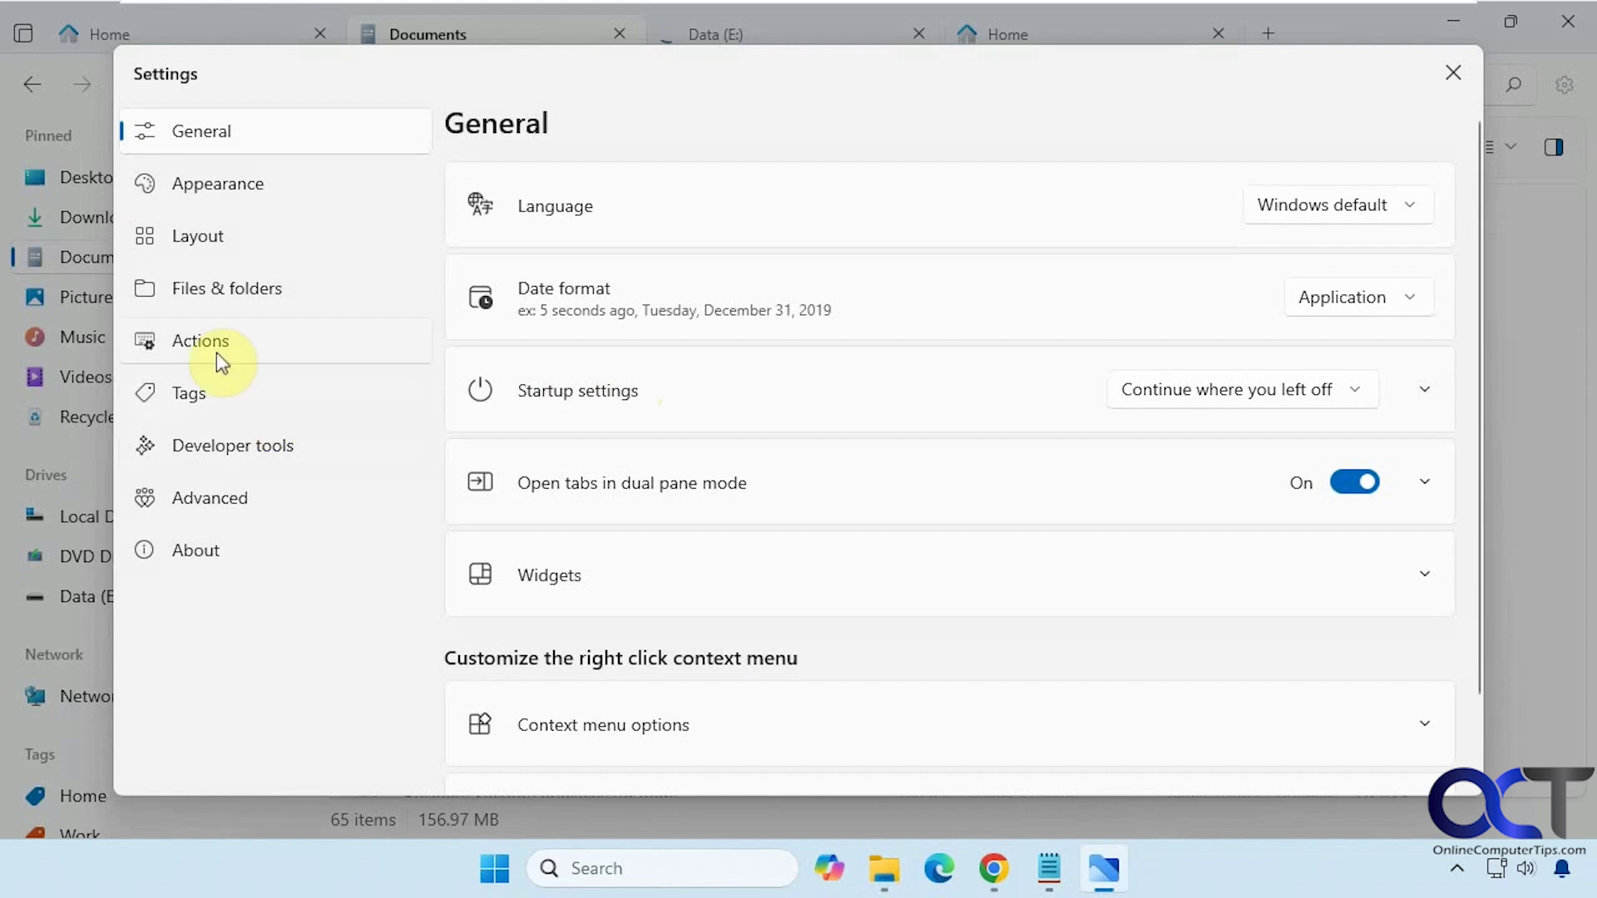
# Switch Calculate folder sizes back Off in Files & folders.
pyautogui.click(253, 289)
pyautogui.scroll(-8, 824, 467)
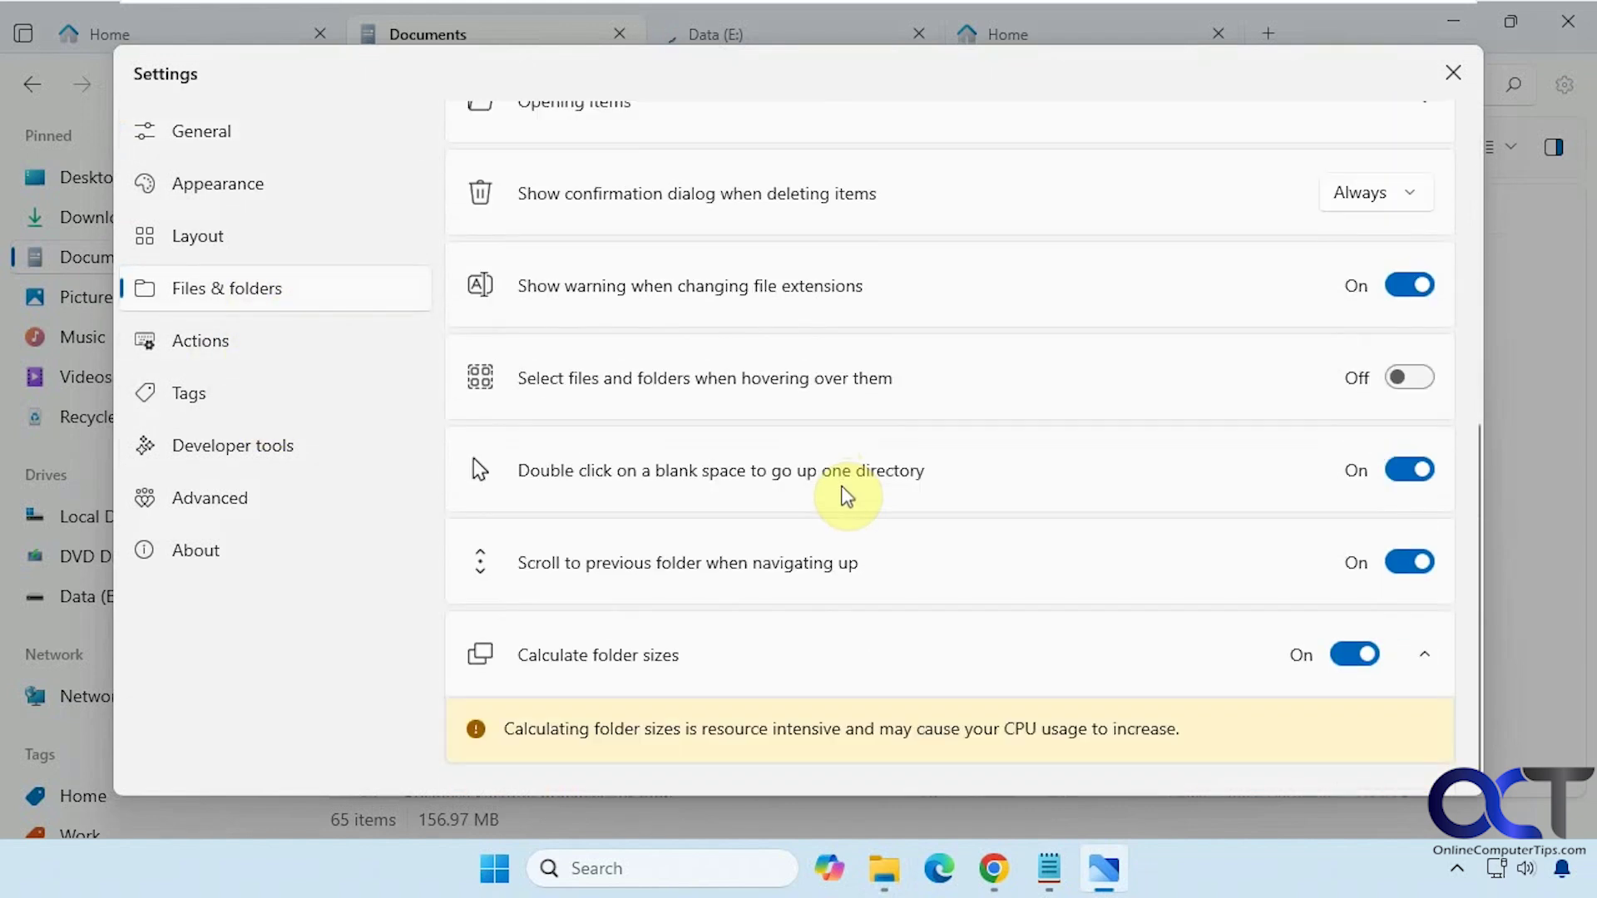
pyautogui.click(1350, 654)
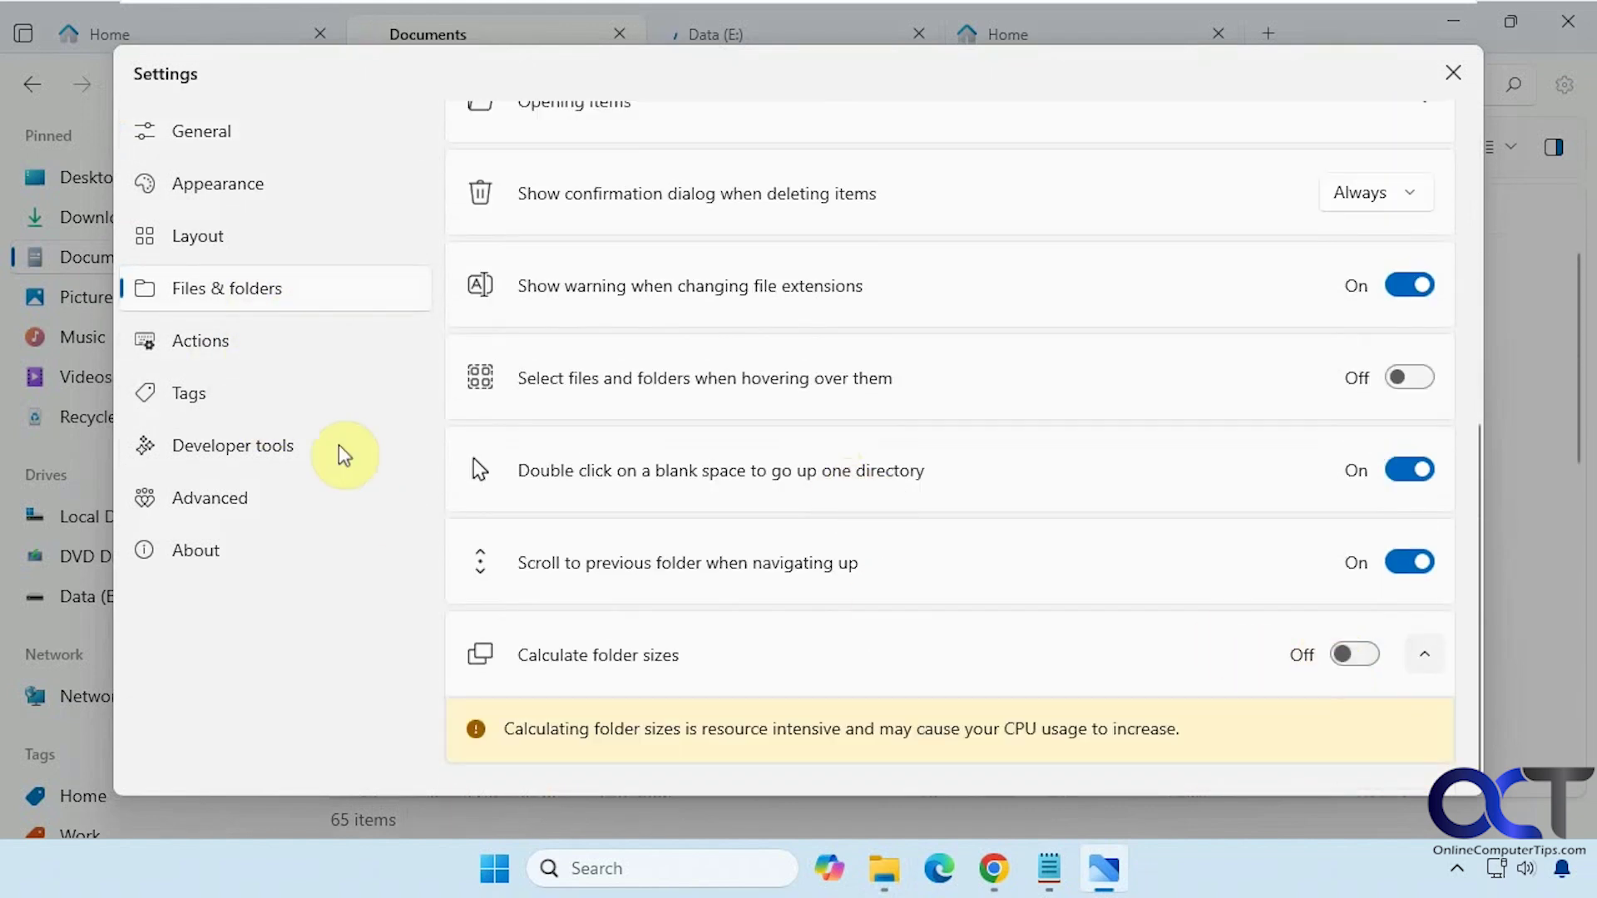
# Scroll through the Actions command shortcut list, then go to the Tags page.
pyautogui.click(234, 343)
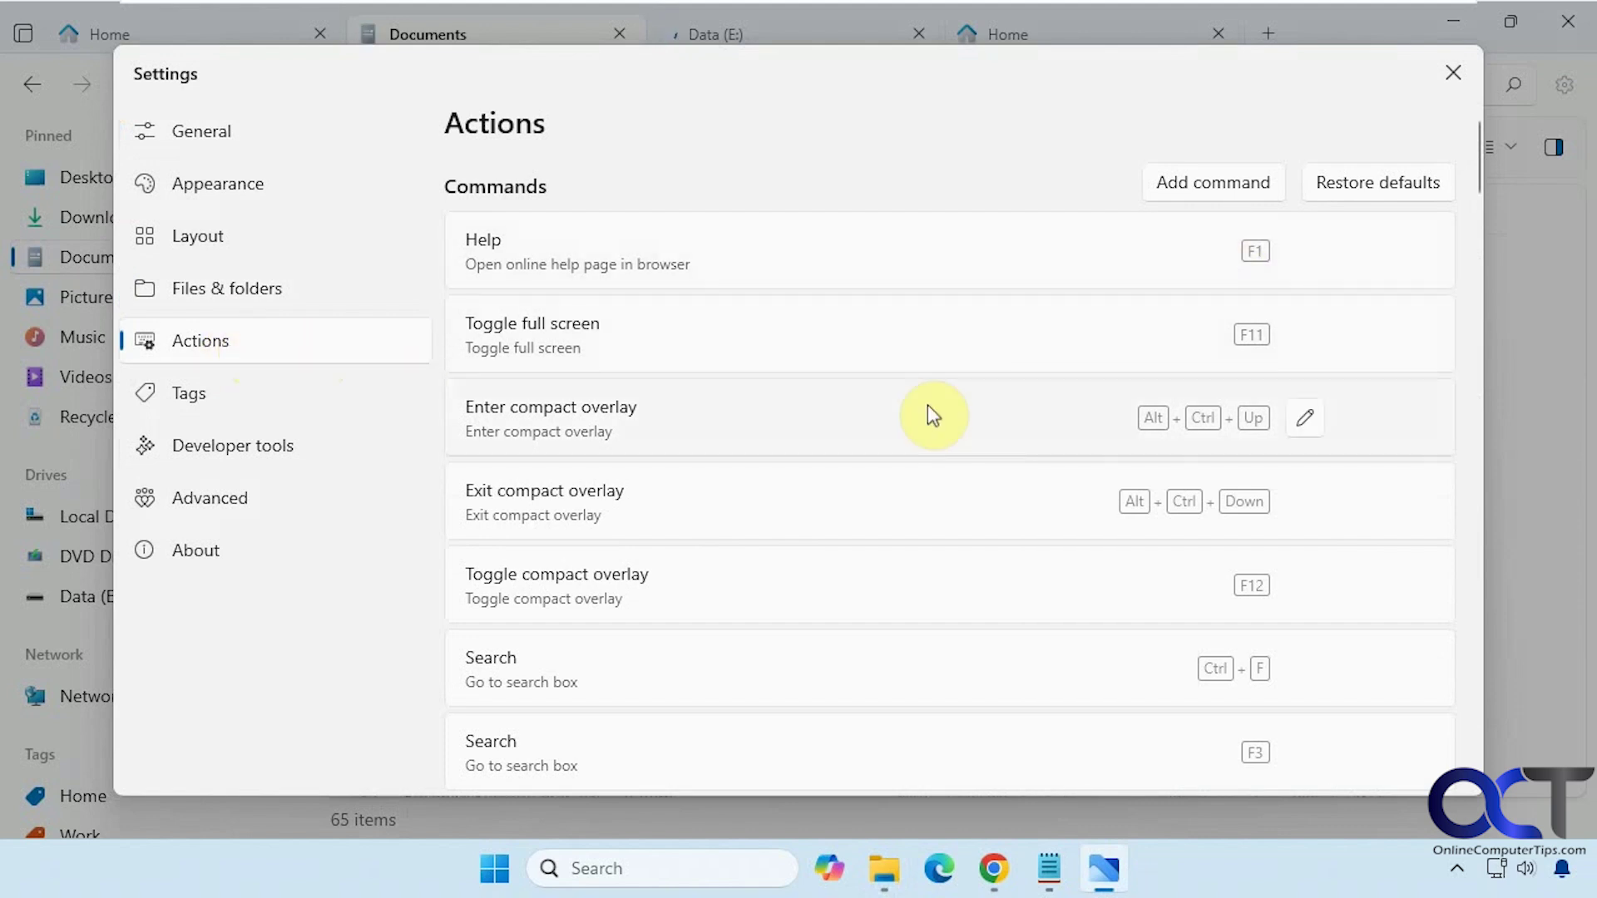
pyautogui.scroll(-8, 932, 413)
pyautogui.scroll(-8, 932, 413)
pyautogui.scroll(-6, 934, 416)
pyautogui.click(286, 401)
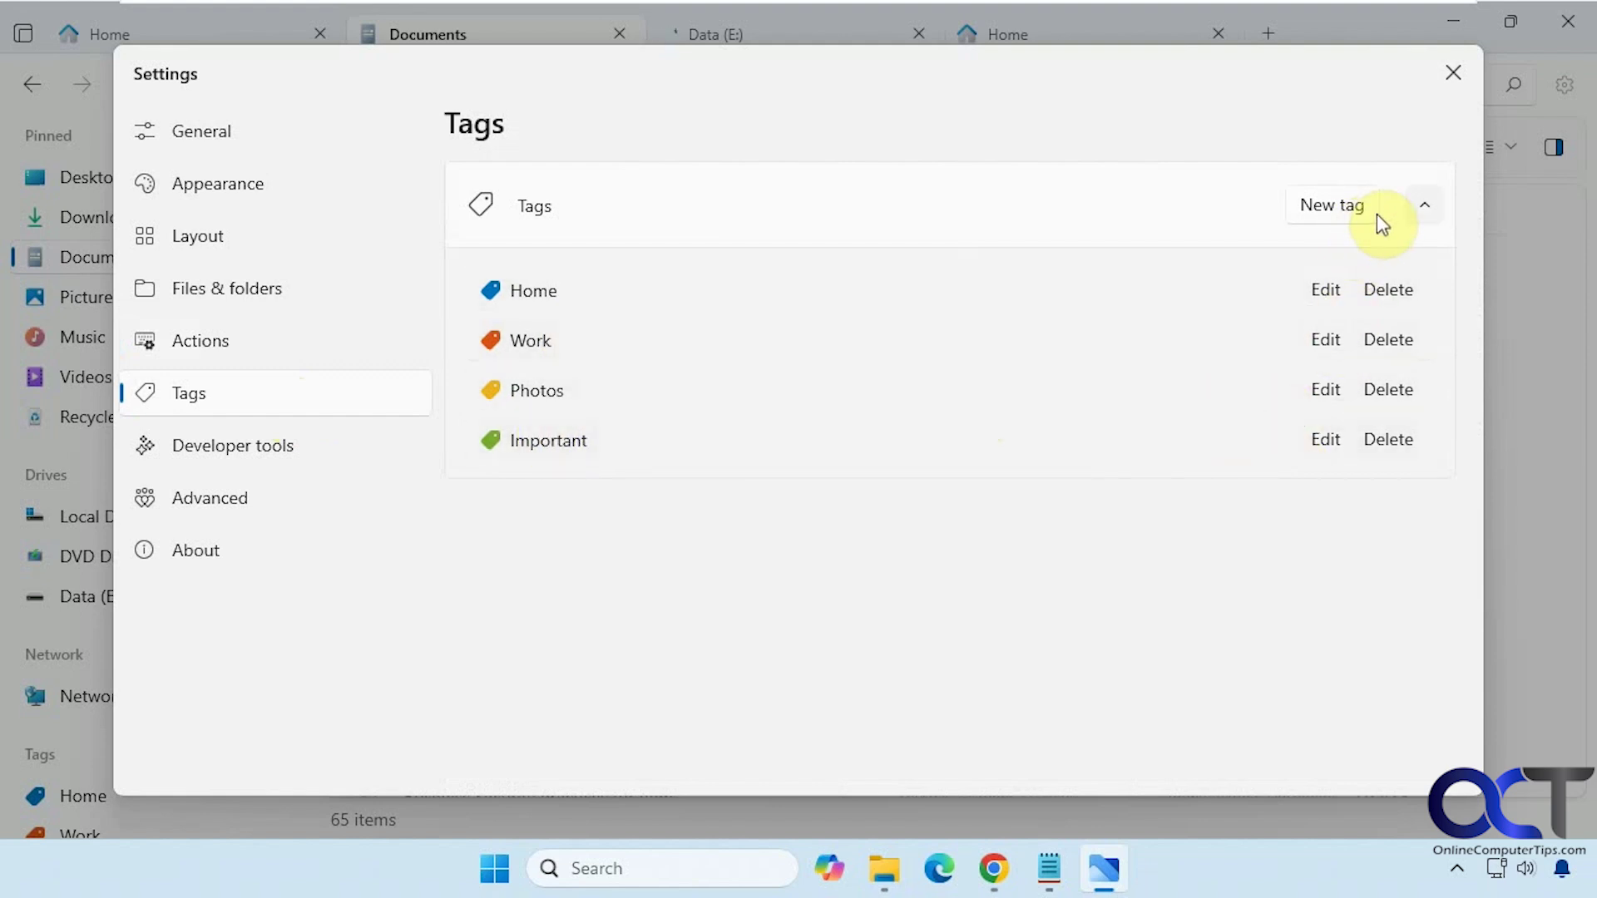
# View the Developer tools, Advanced and About (version 3.7.11.0) pages, then close Settings.
pyautogui.click(258, 457)
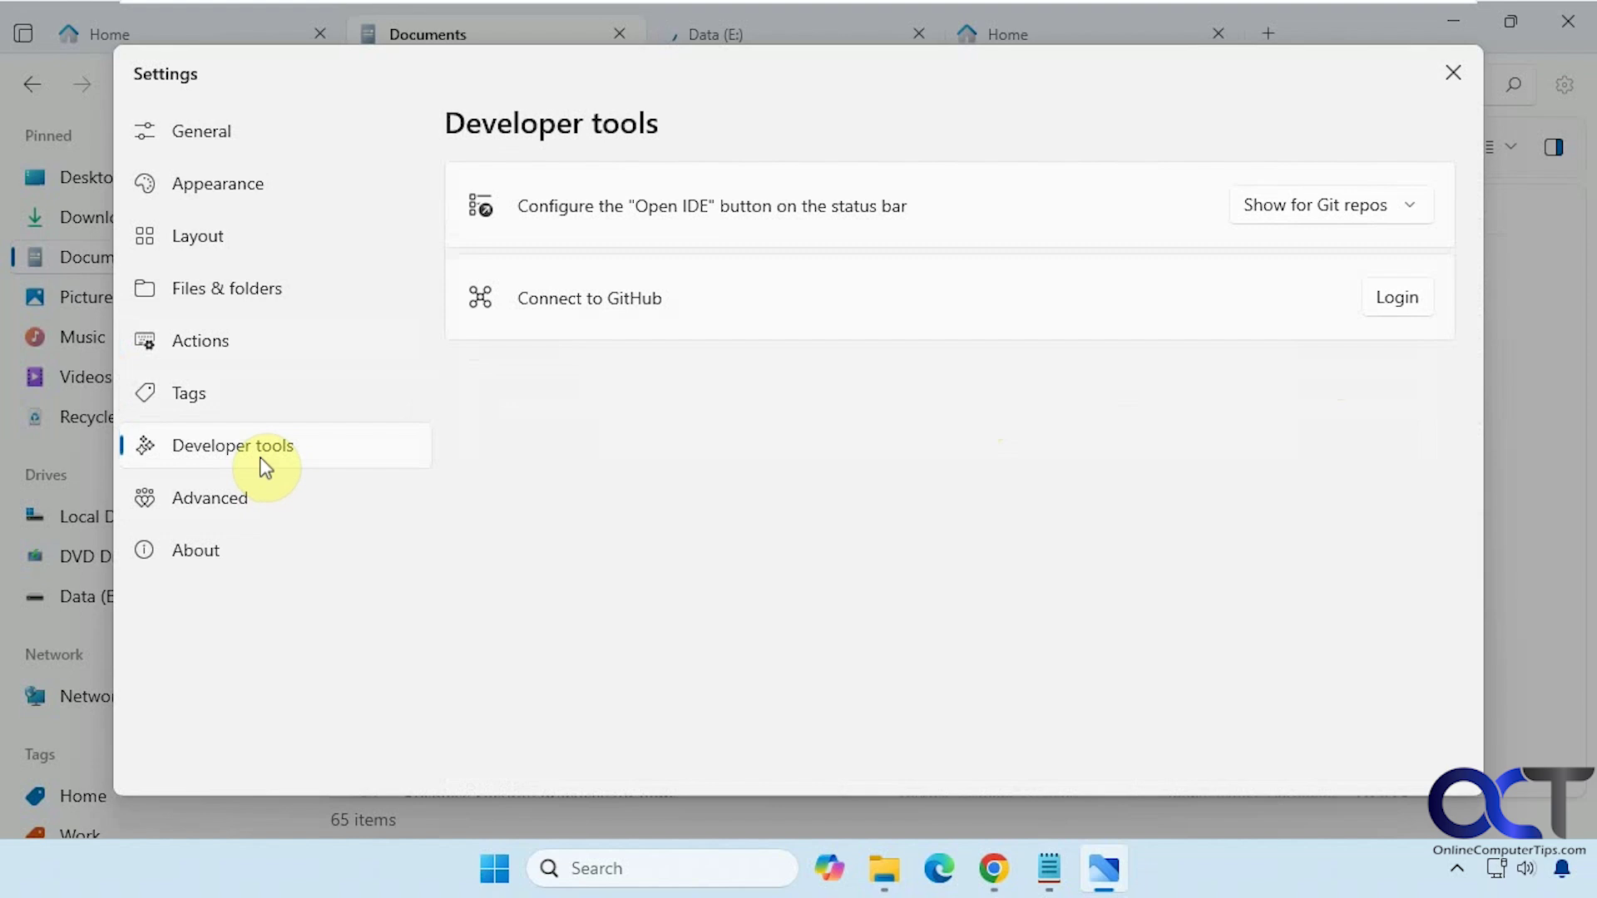
pyautogui.click(240, 505)
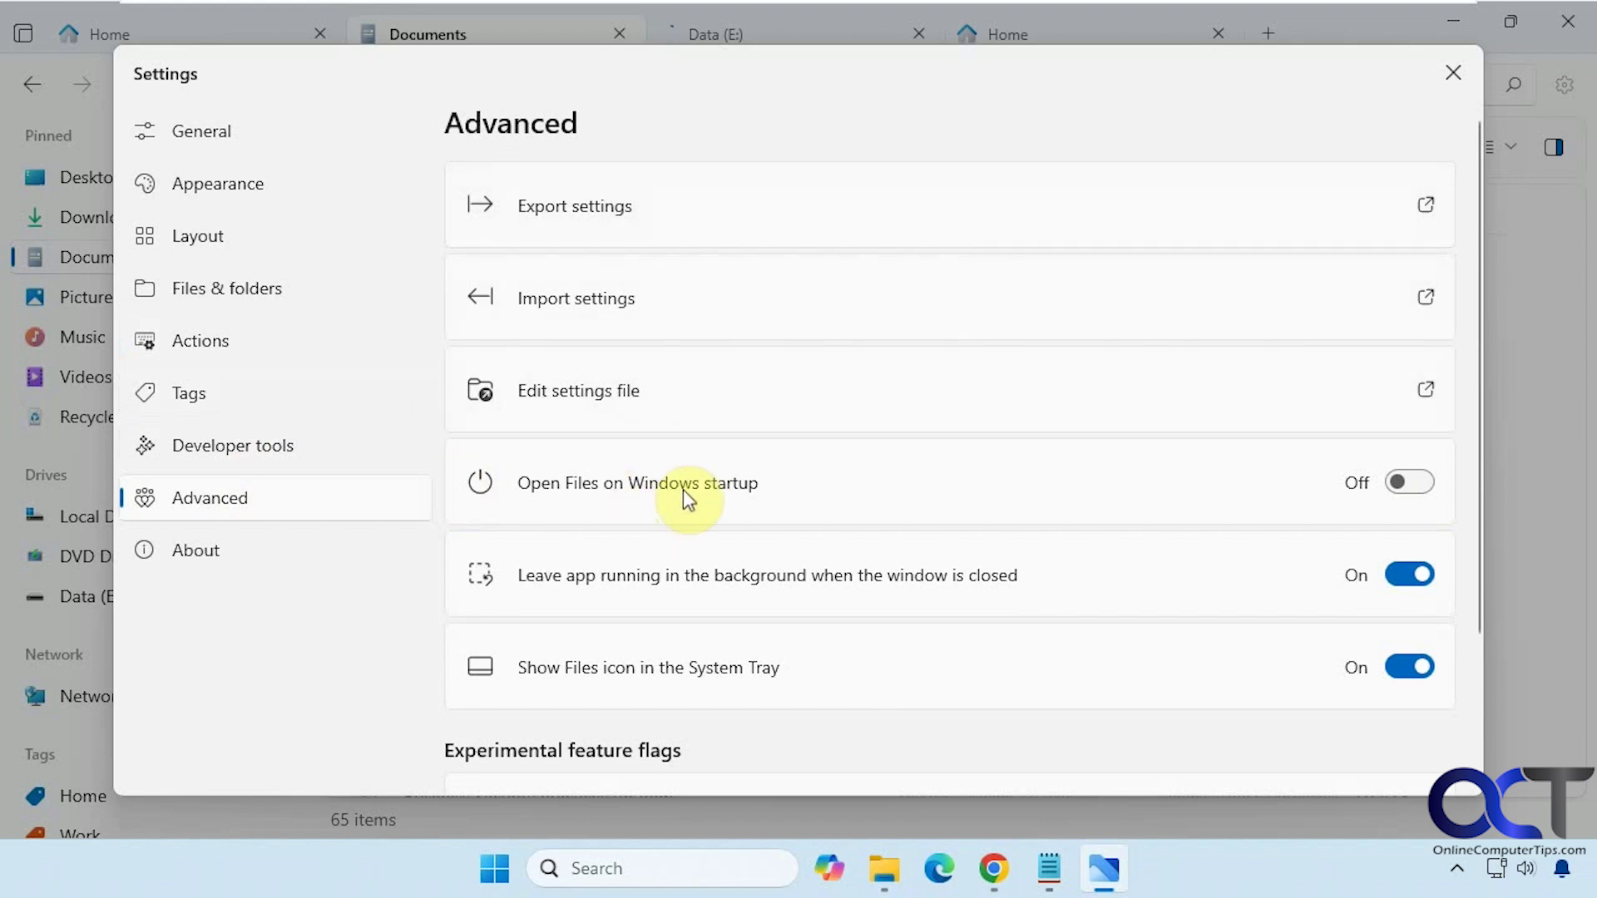
pyautogui.scroll(-2, 973, 639)
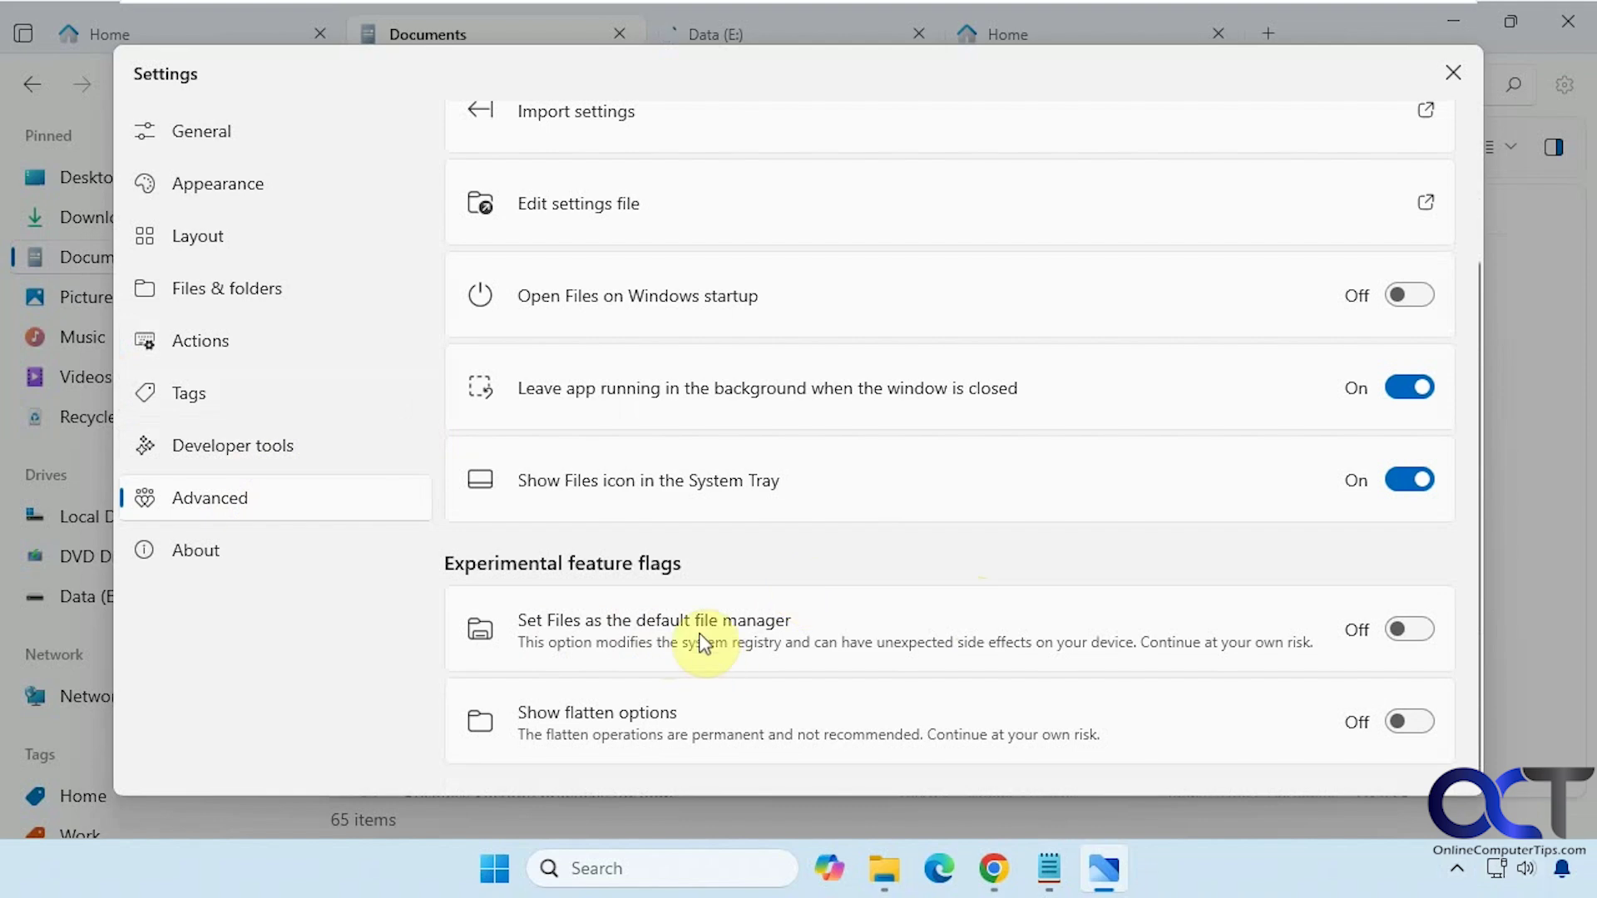
pyautogui.click(235, 565)
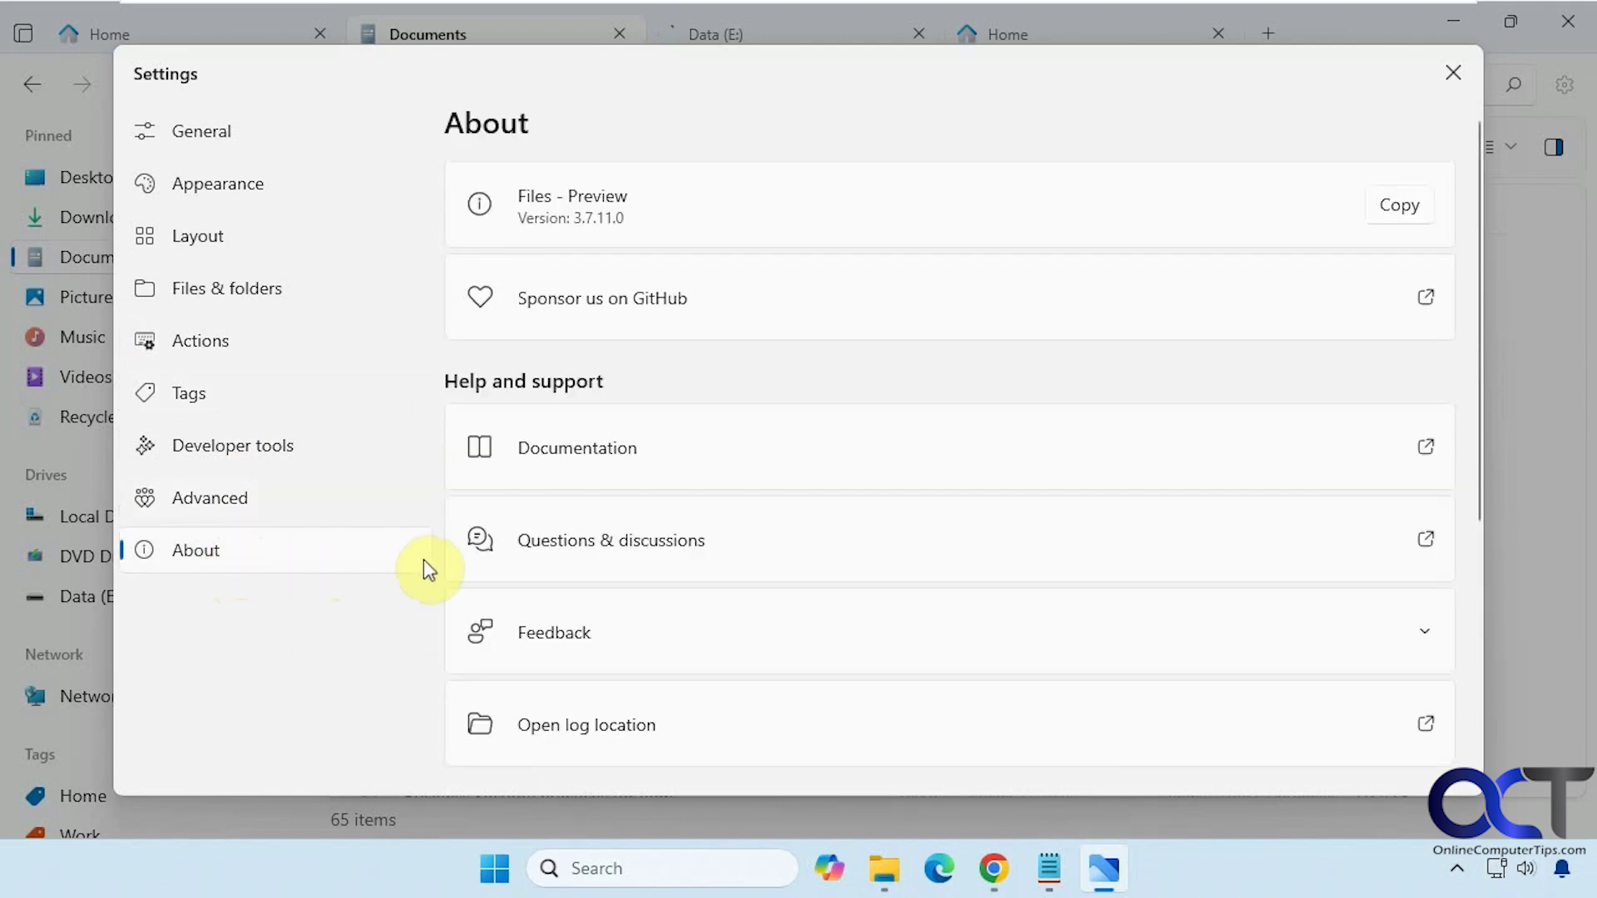
pyautogui.click(1453, 76)
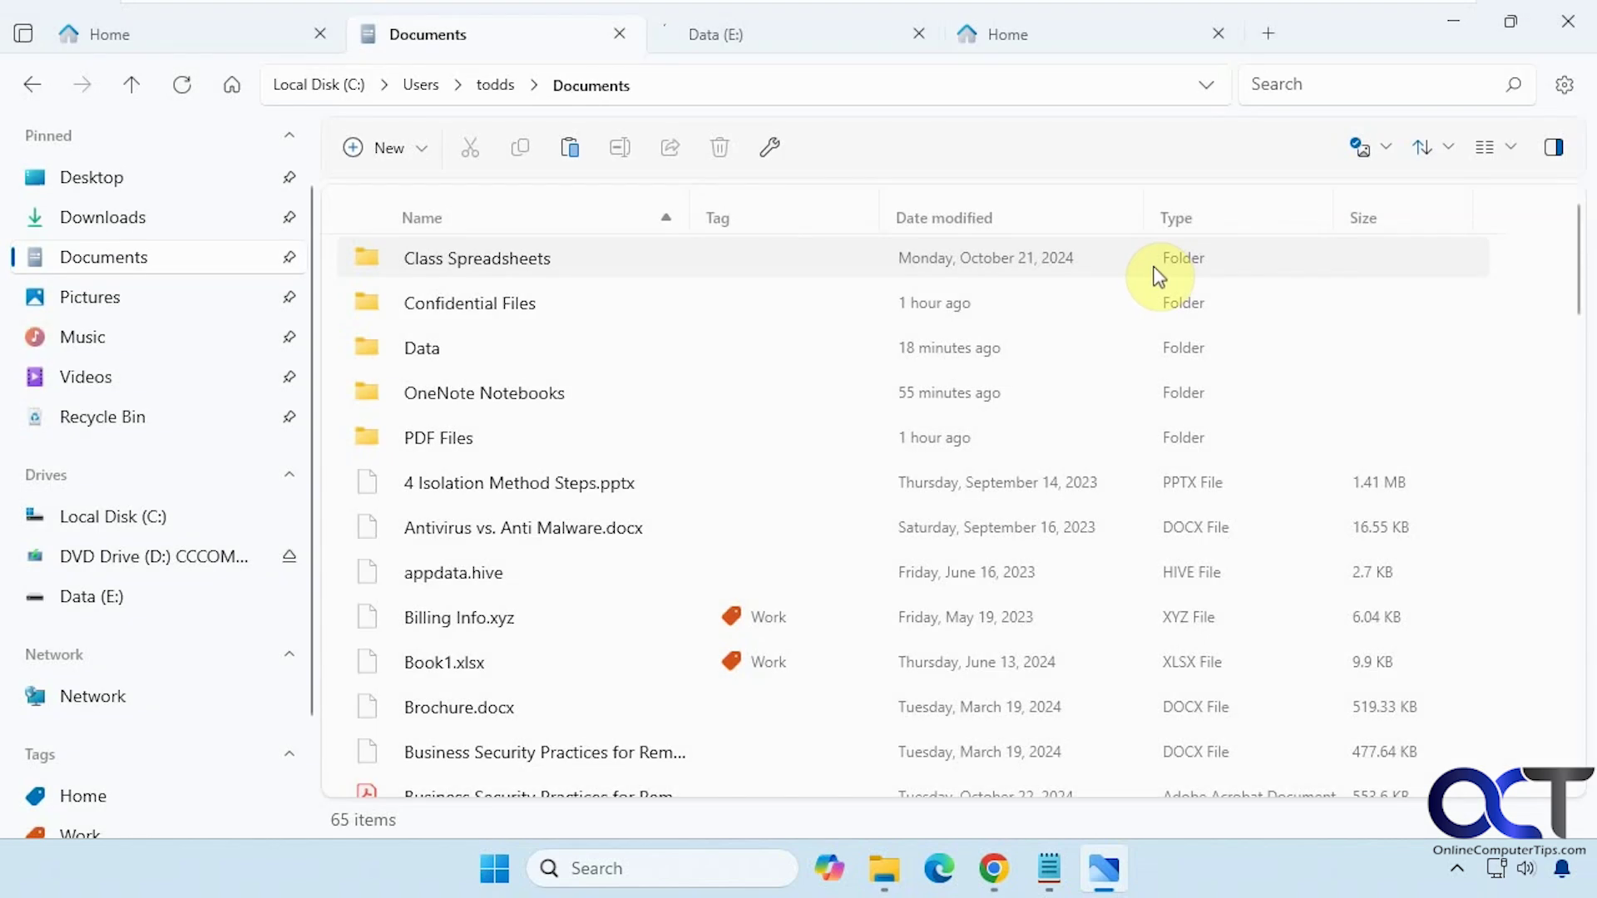